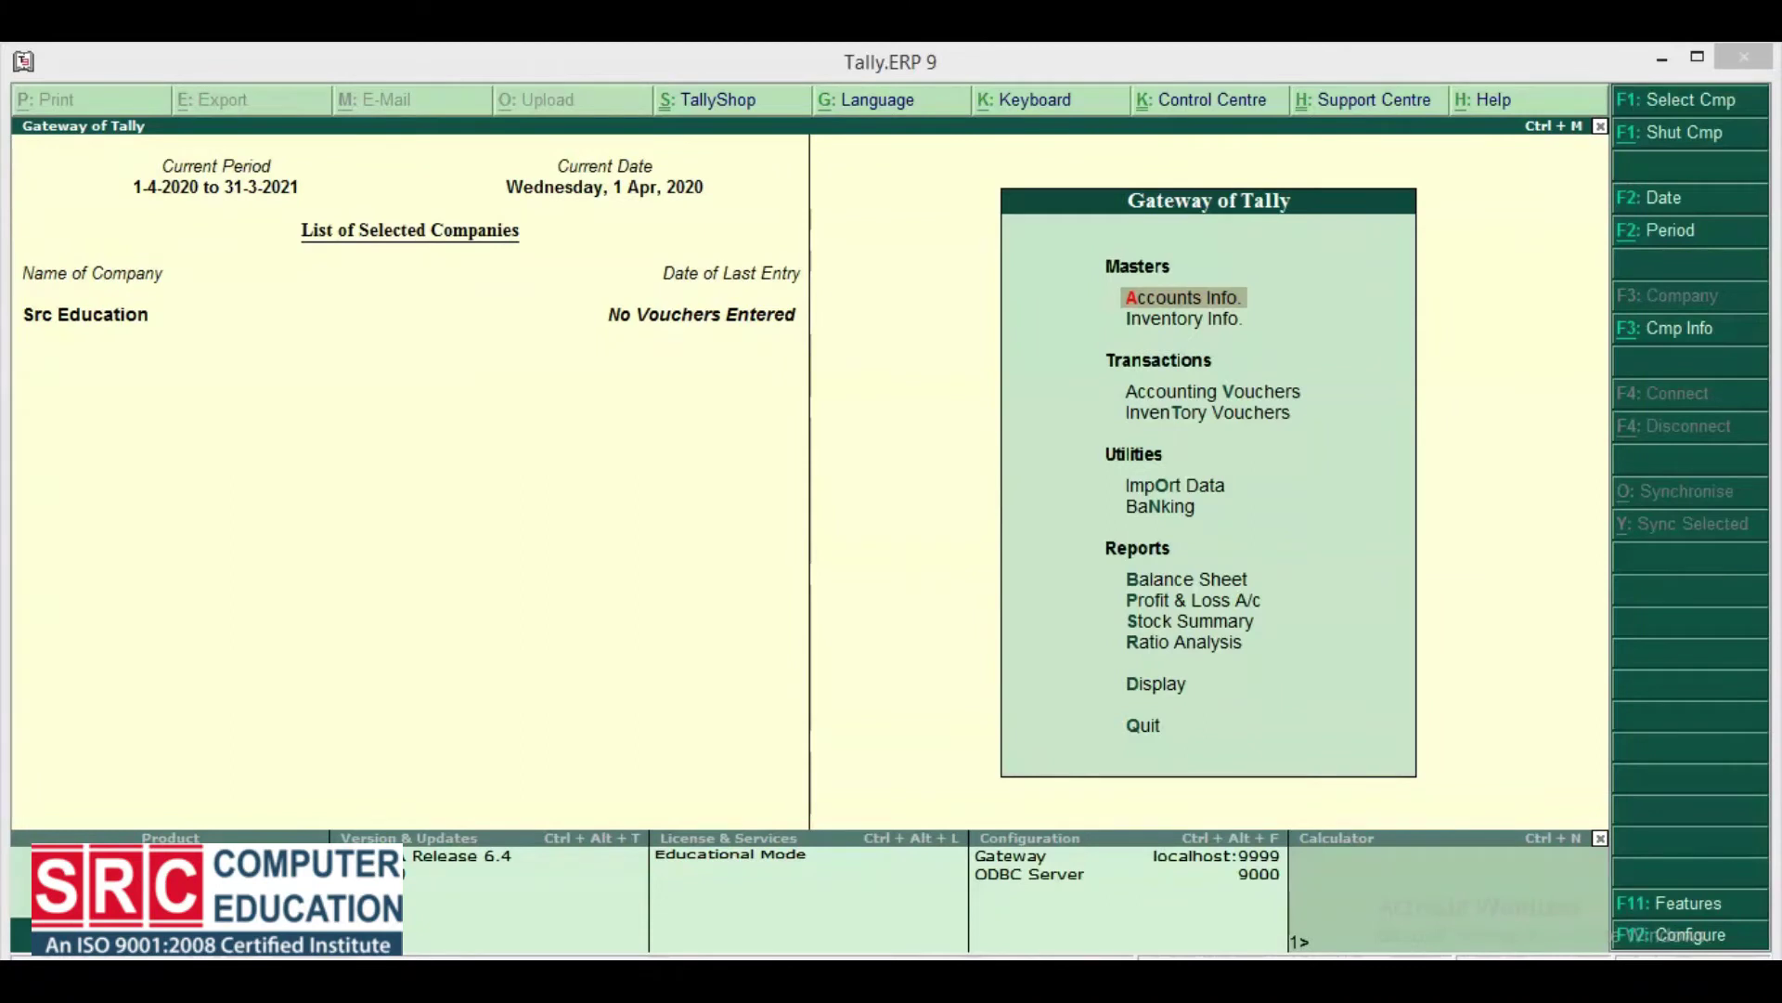
Enable reversing journals and optional vouchers in the company's accounting features and save the settings
key(F11)
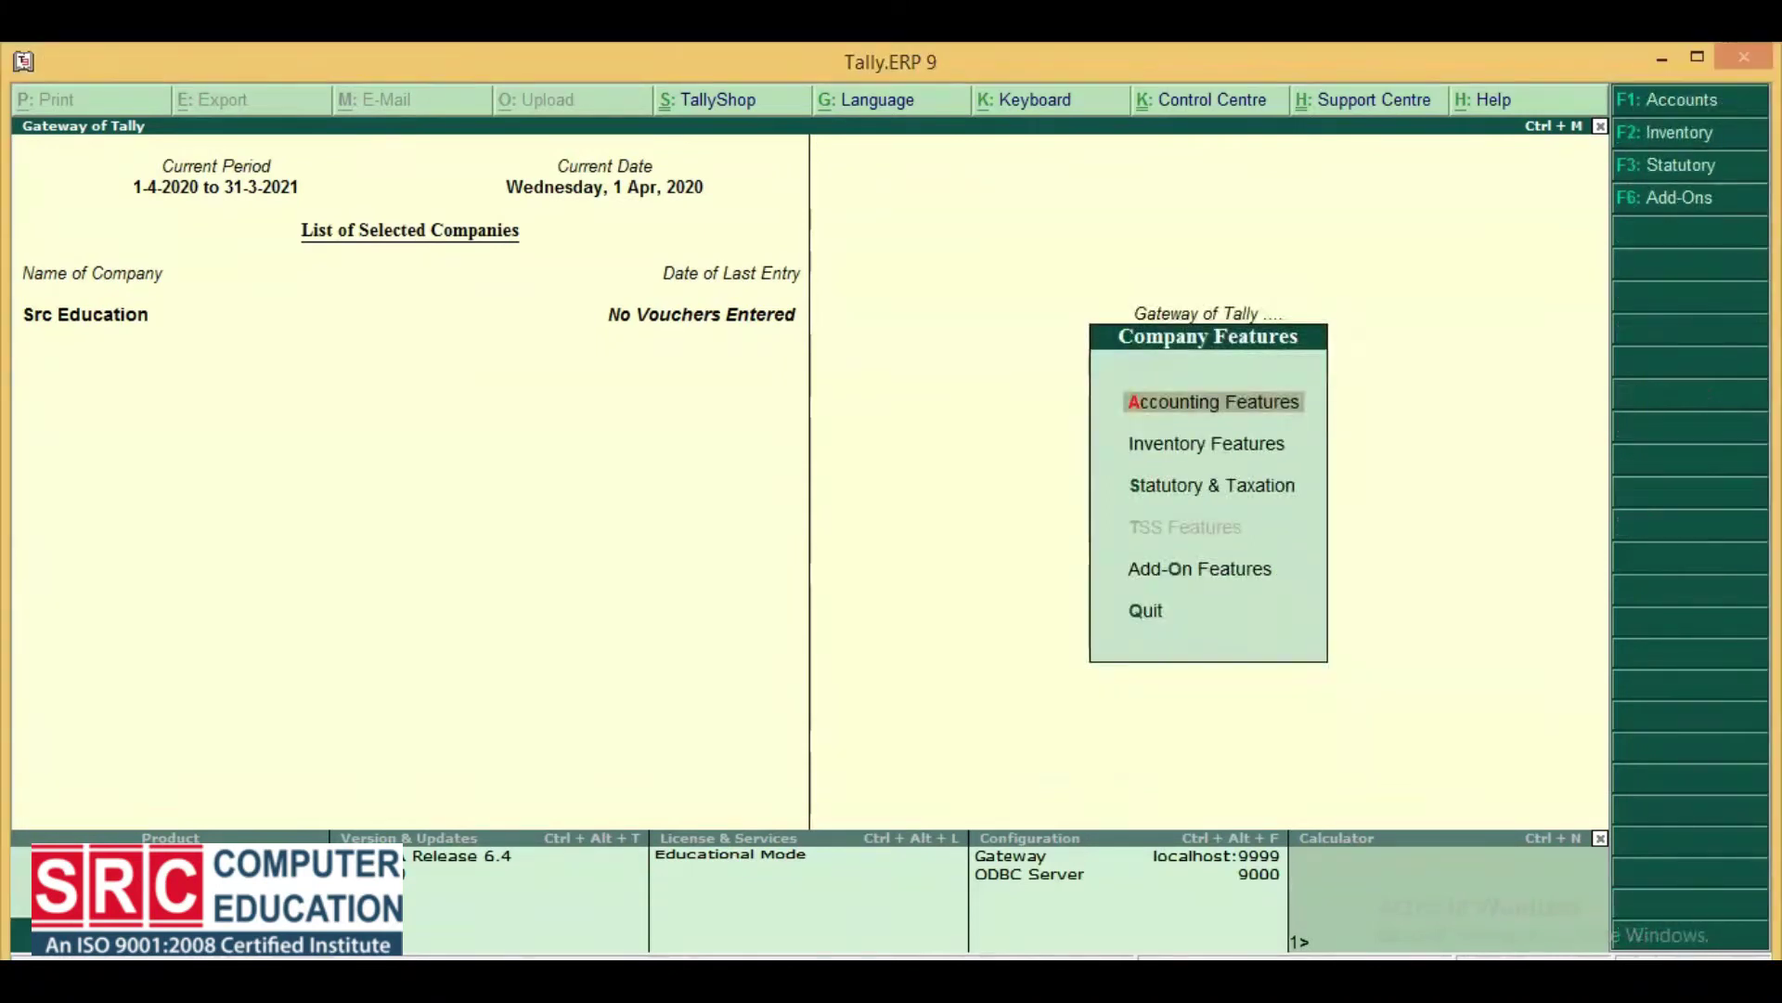
key(Return)
key(Return)
key(Return)
key(Return)
key(Return)
key(Return)
key(Return)
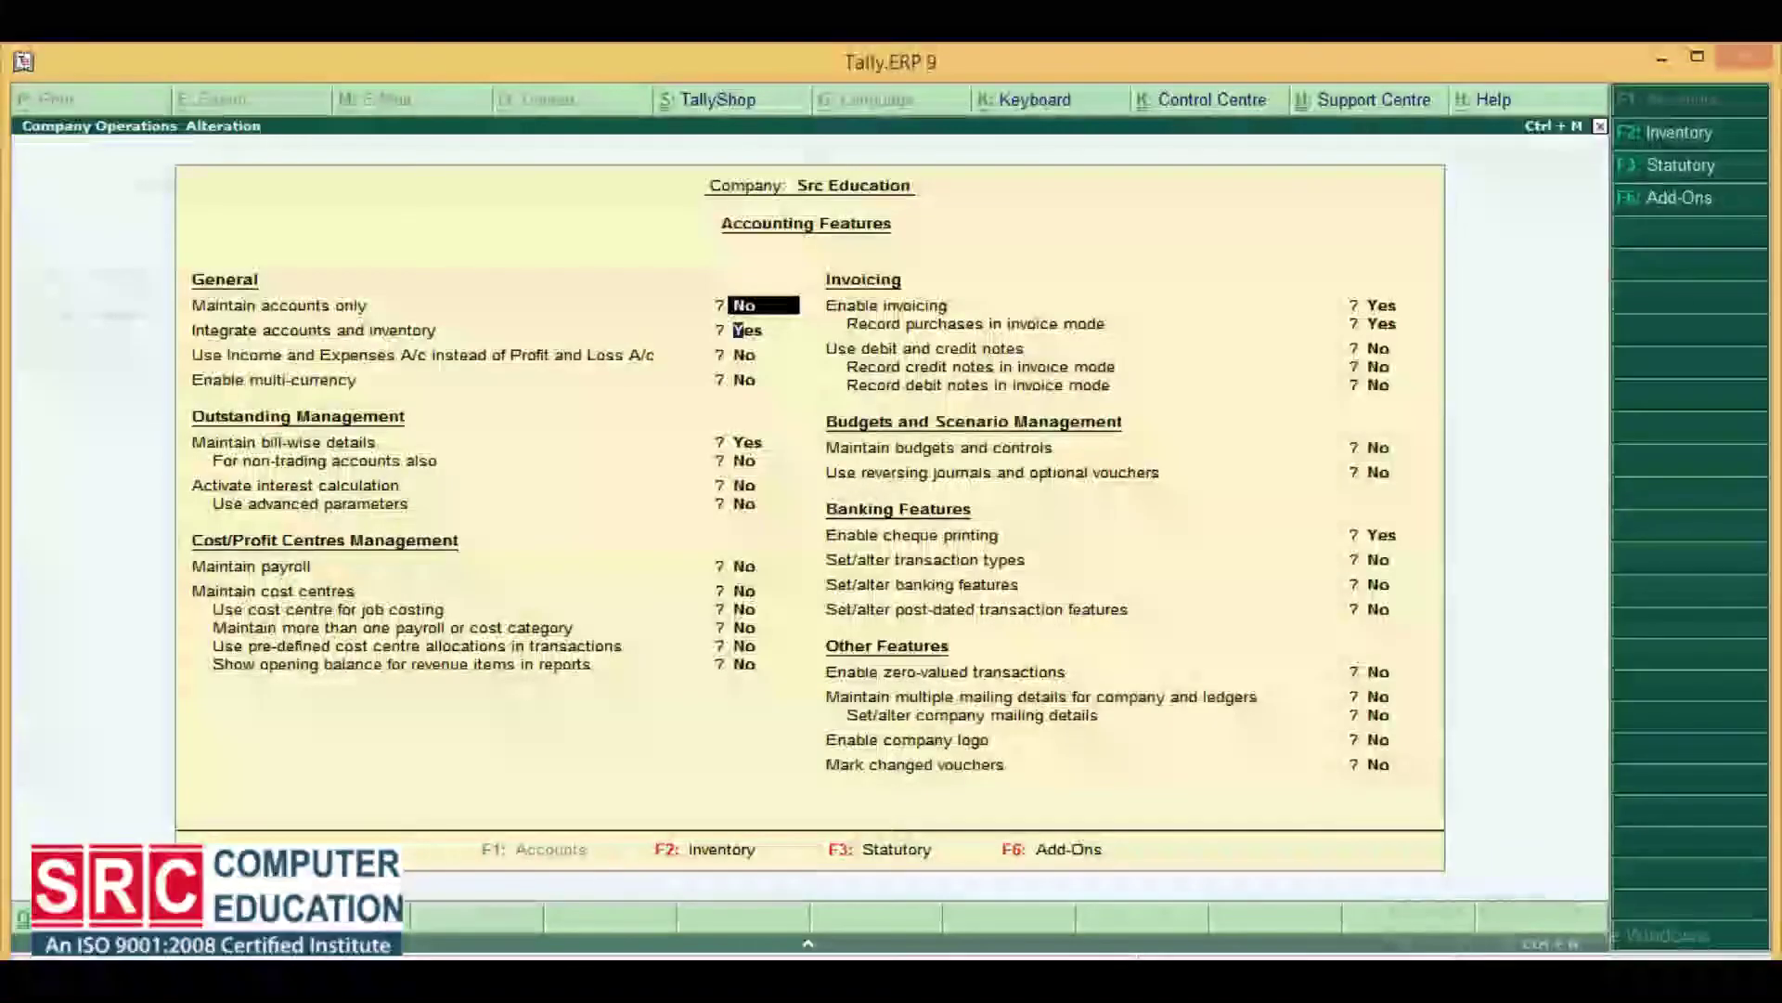
key(Return)
key(Return)
key(Return)
key(Return)
key(Return)
key(Return)
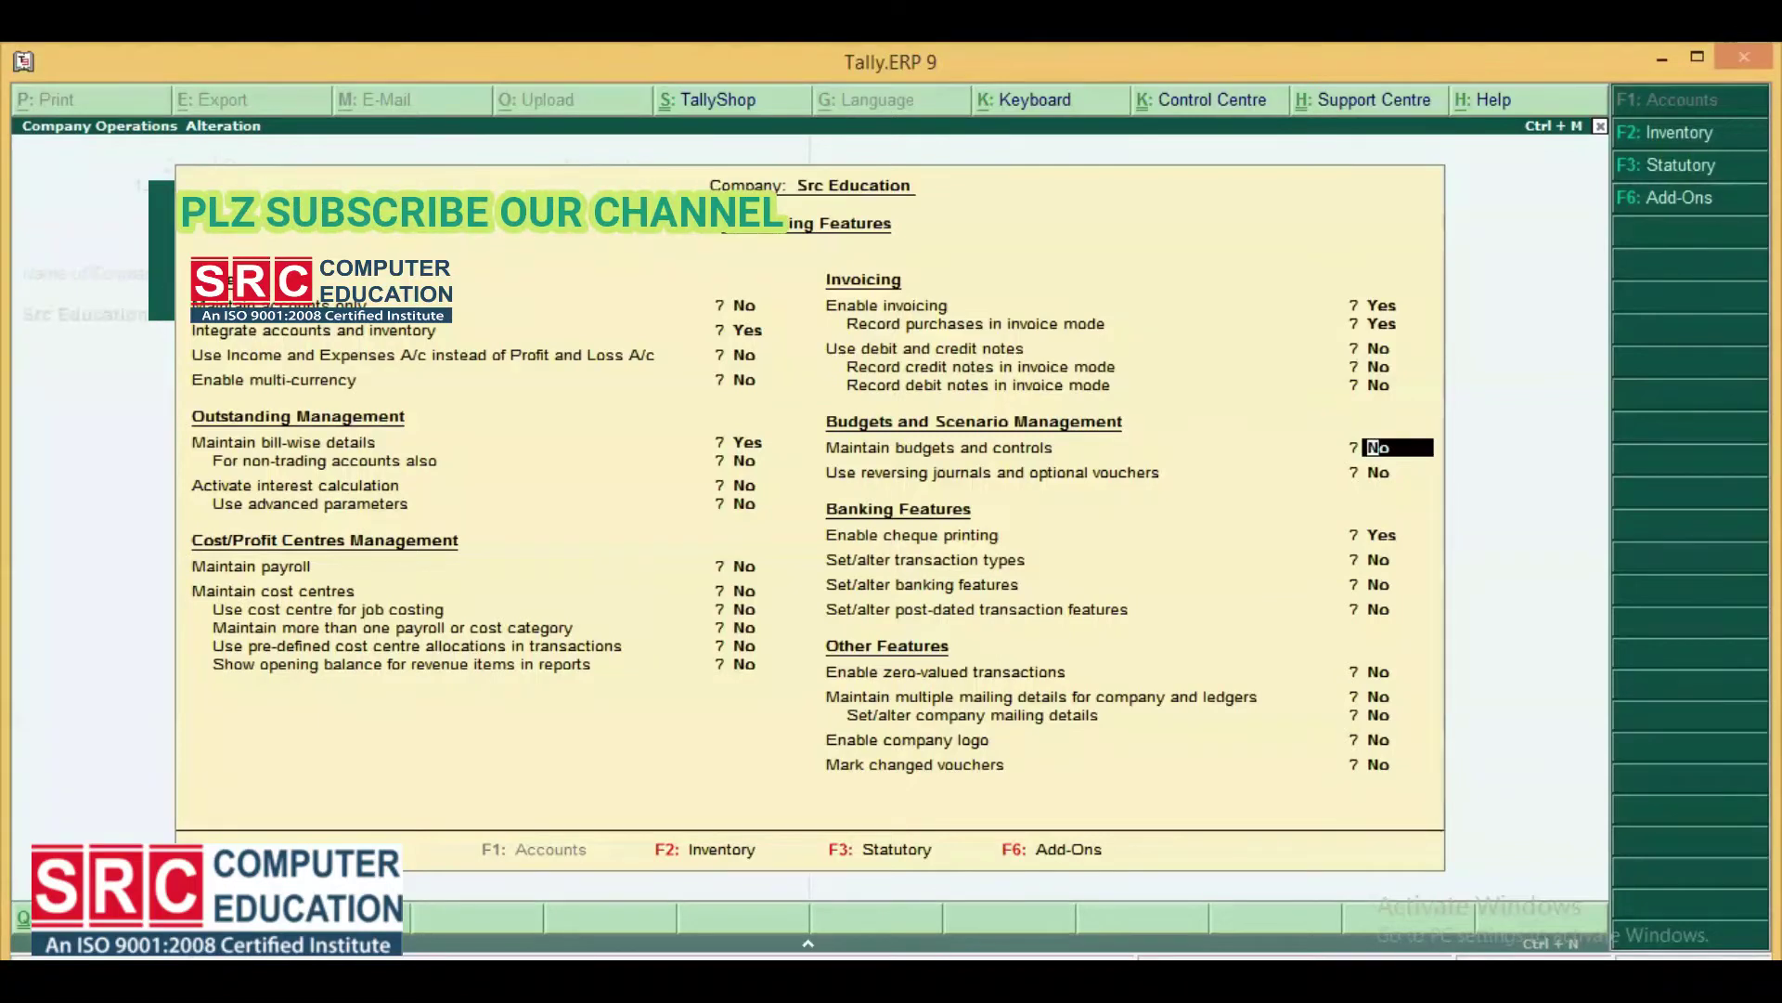
key(Return)
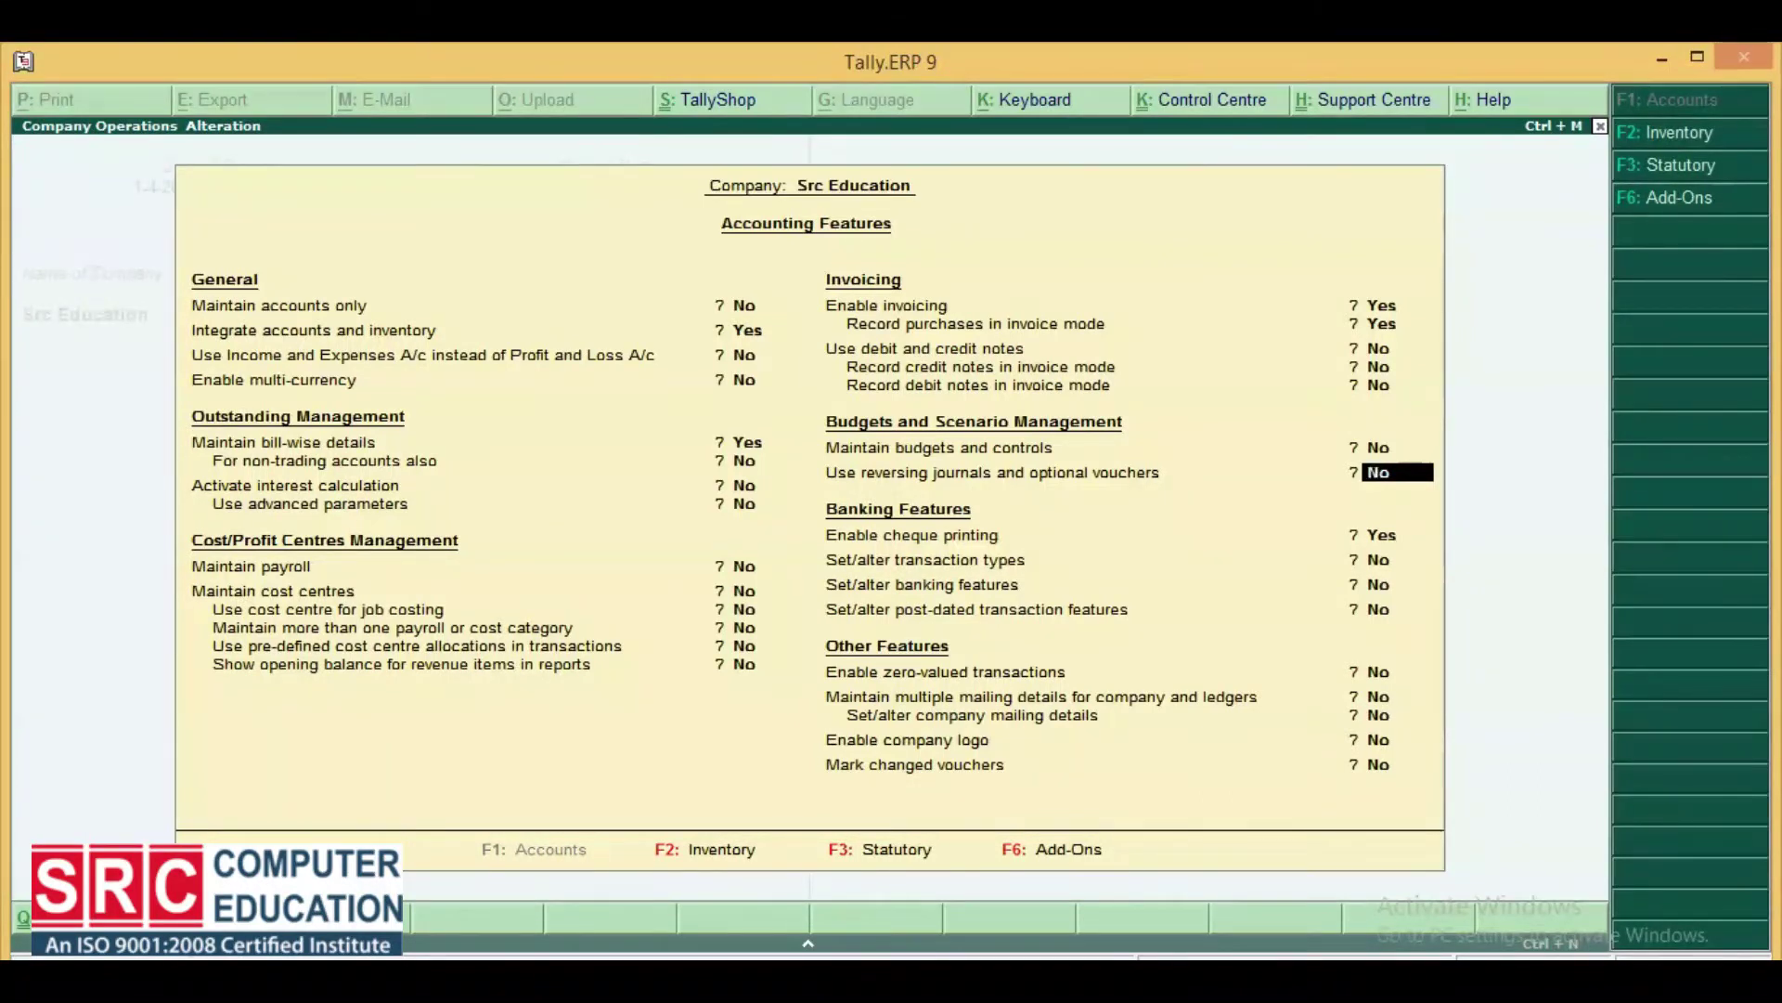
text(y)
key(Return)
key(Return)
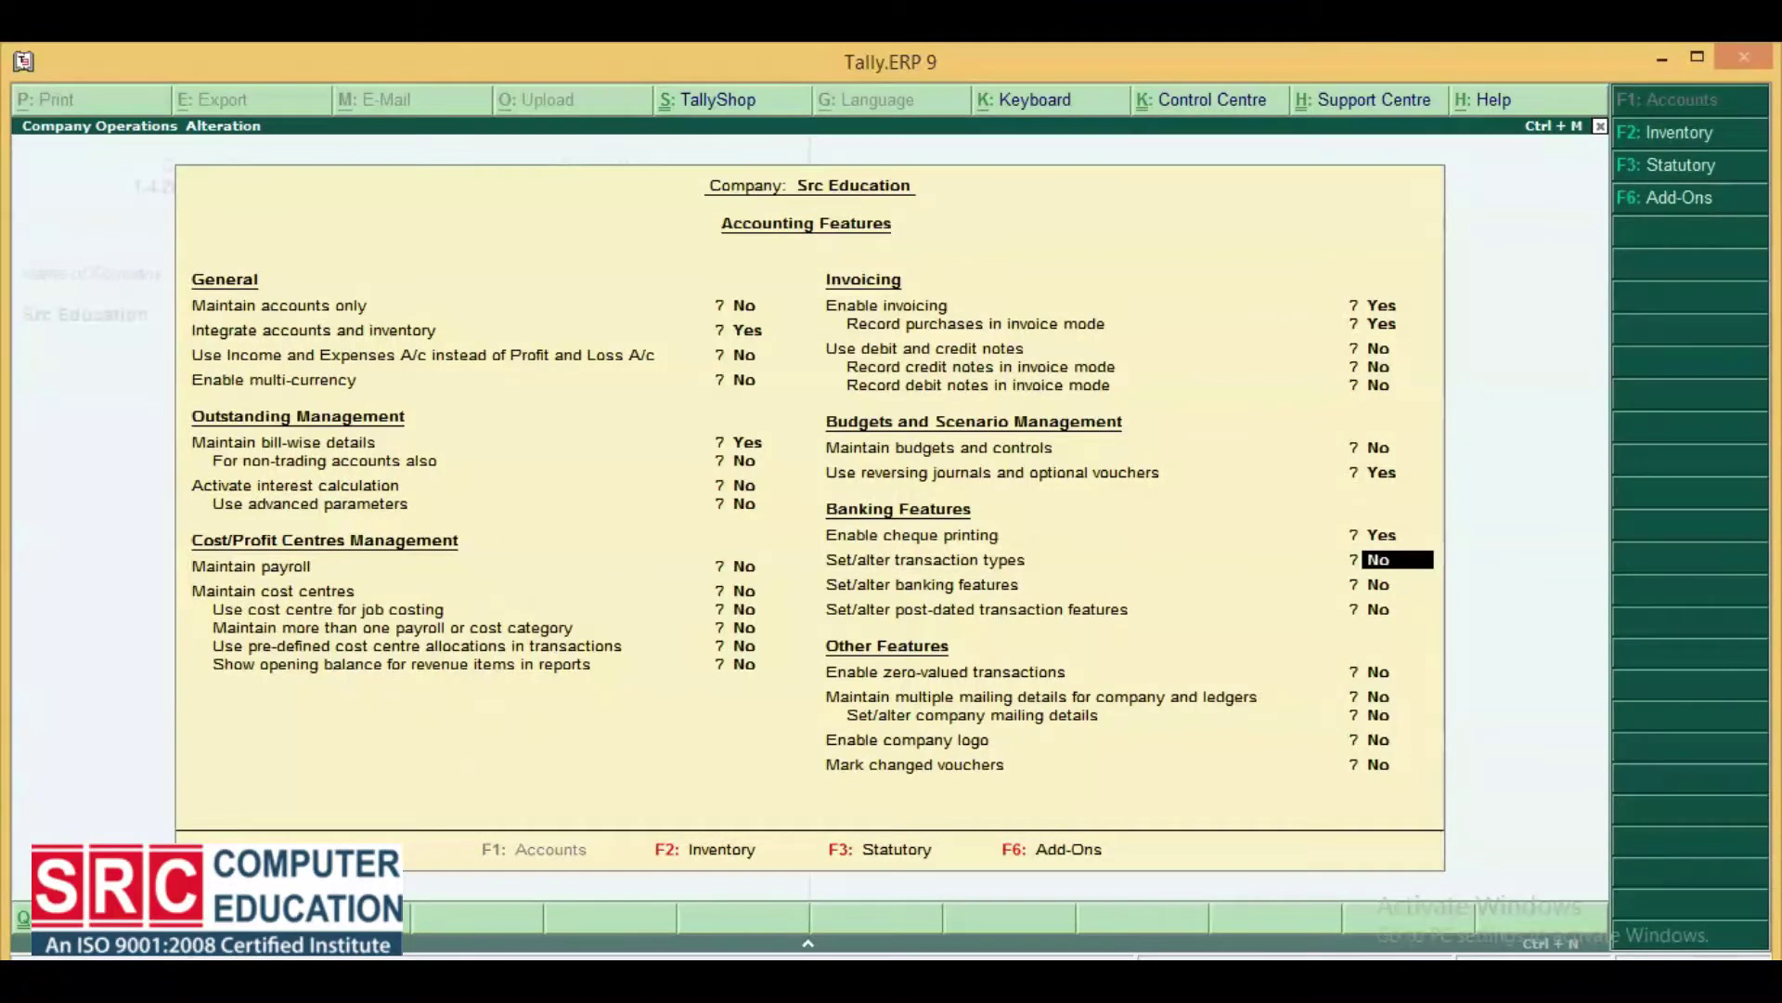
key(ctrl+a)
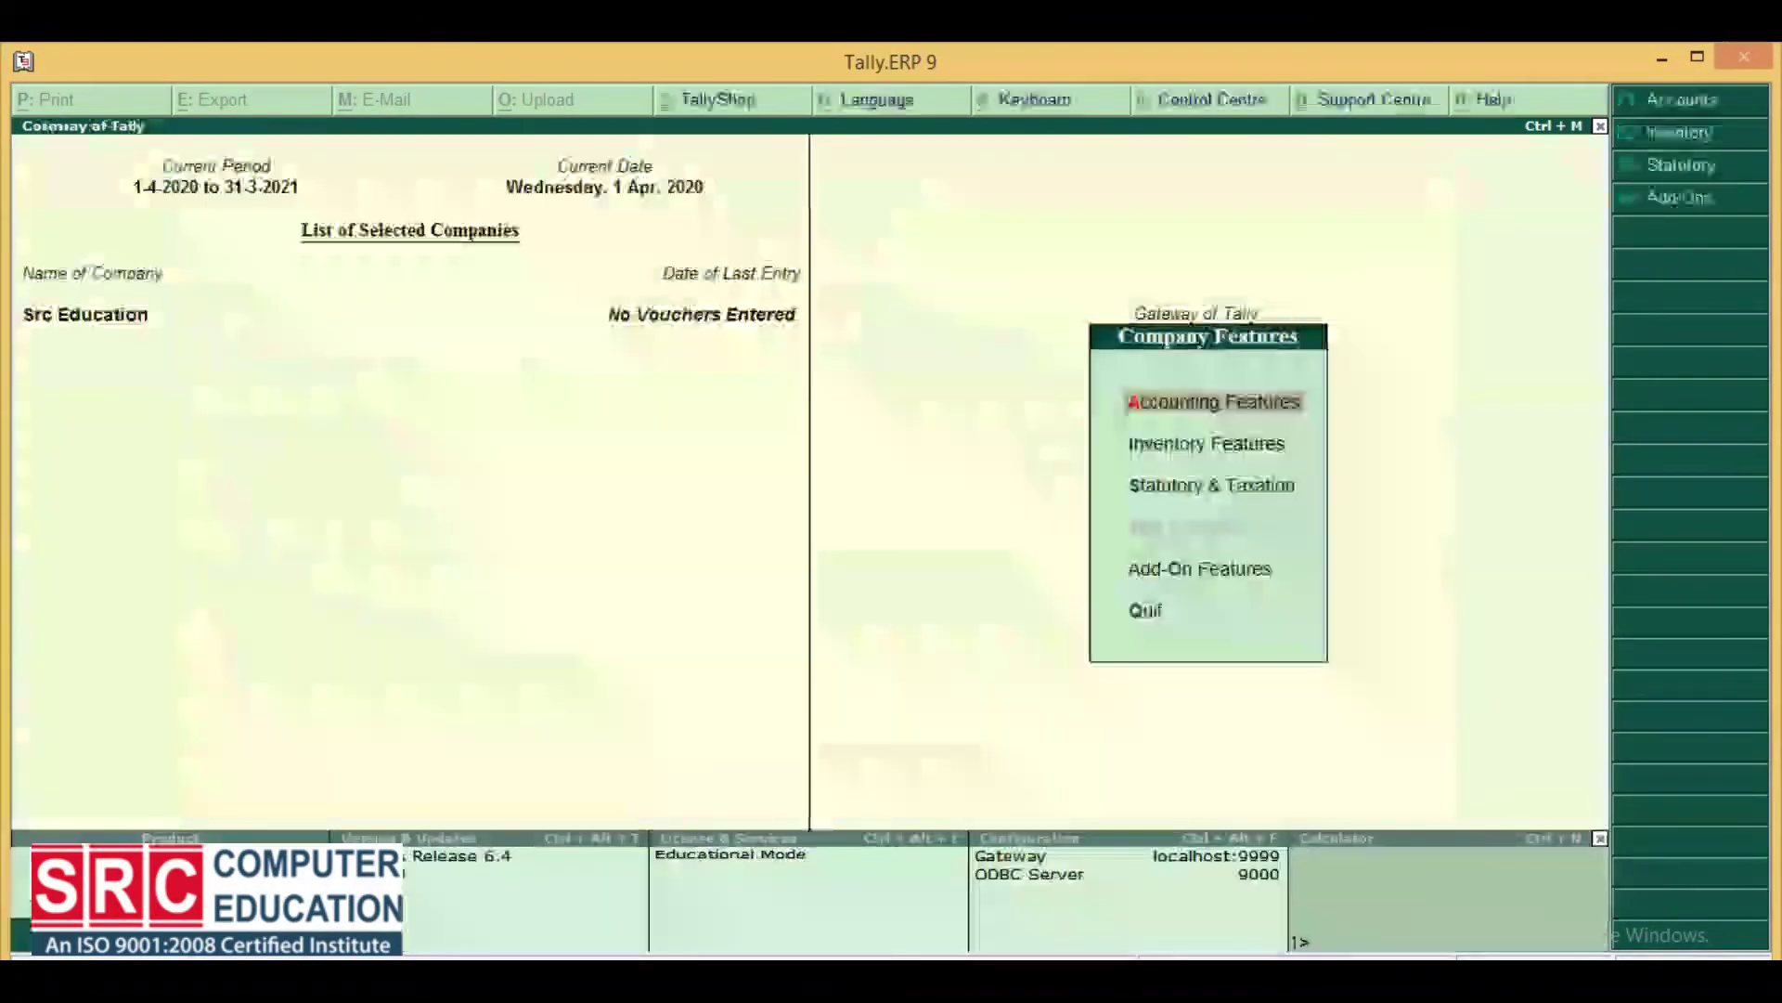
key(Escape)
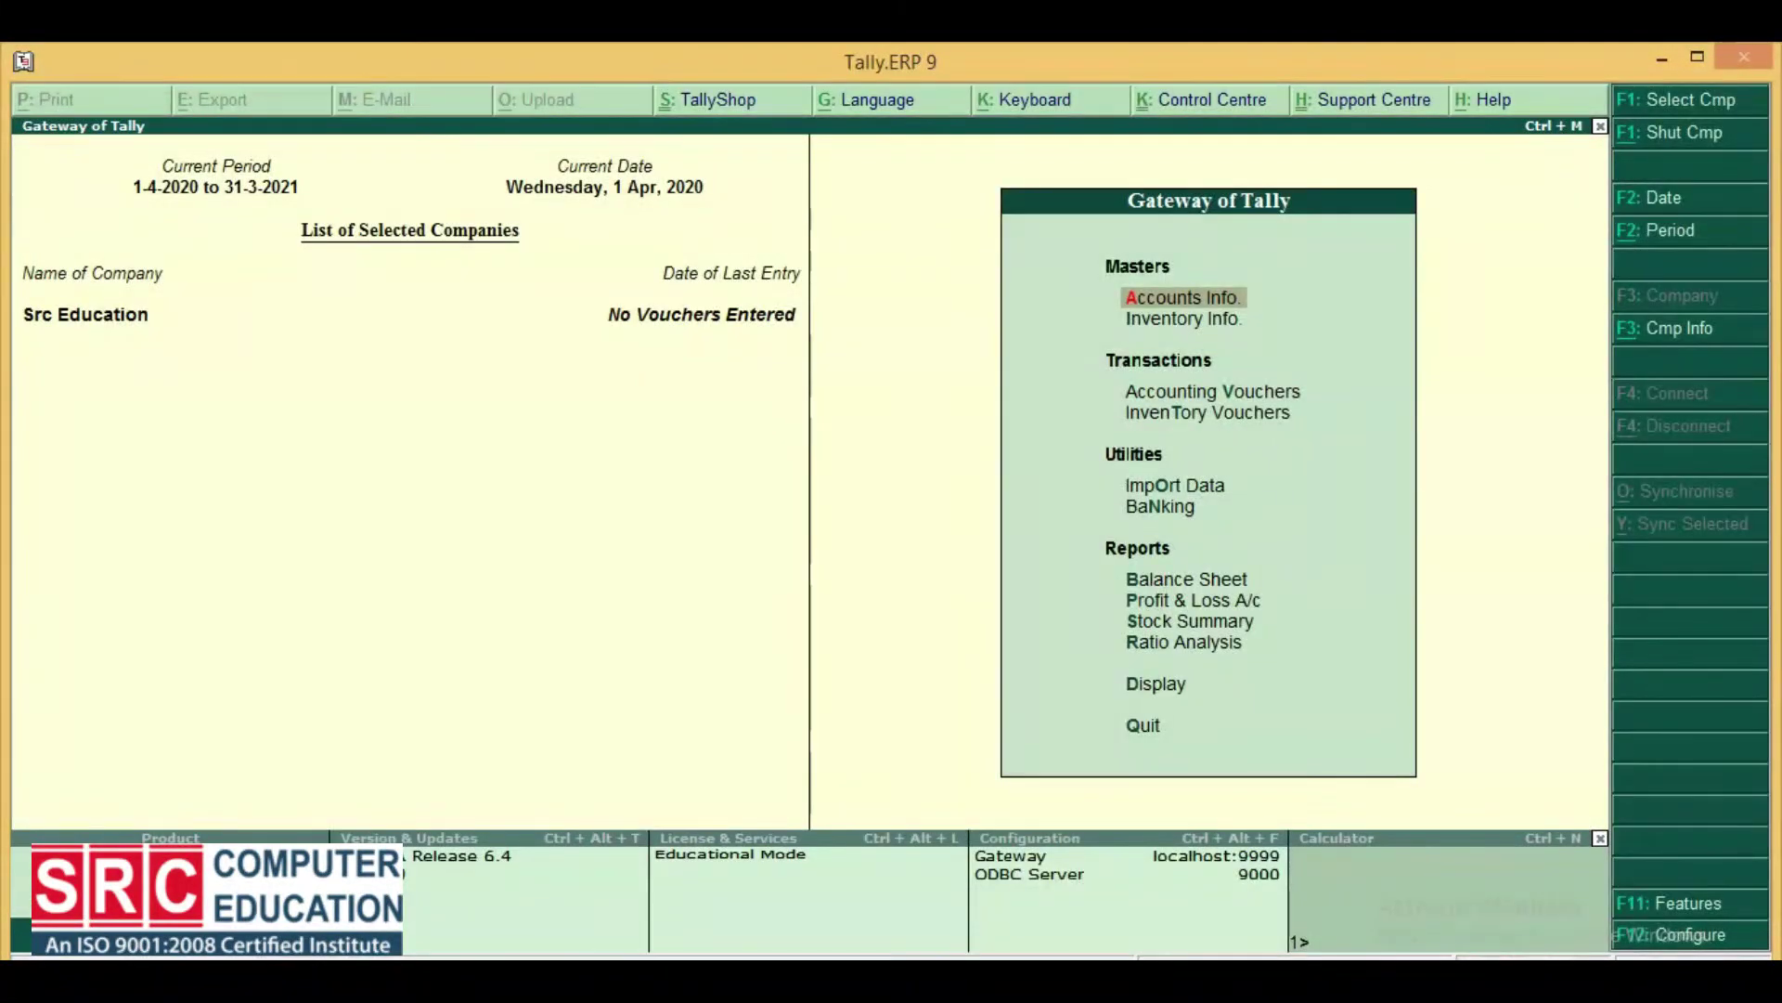
Switch accounting voucher entry to the Memorandum voucher type and return to the Gateway of Tally
click(1182, 318)
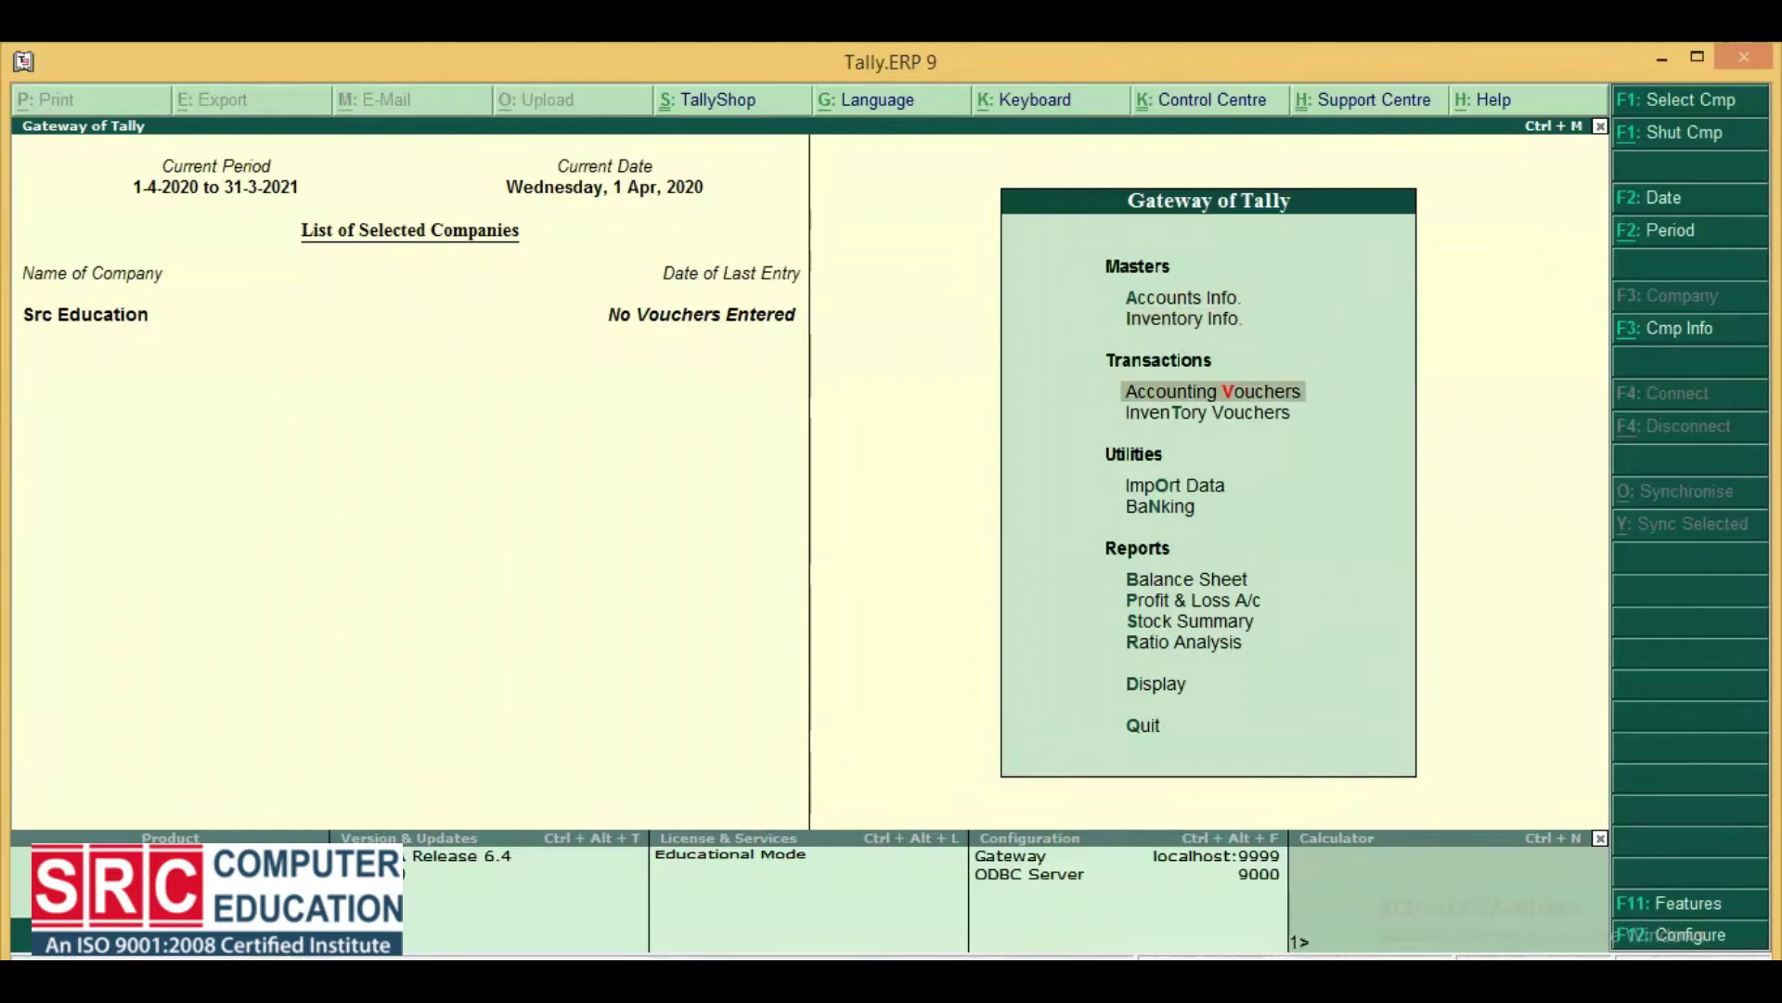
key(Return)
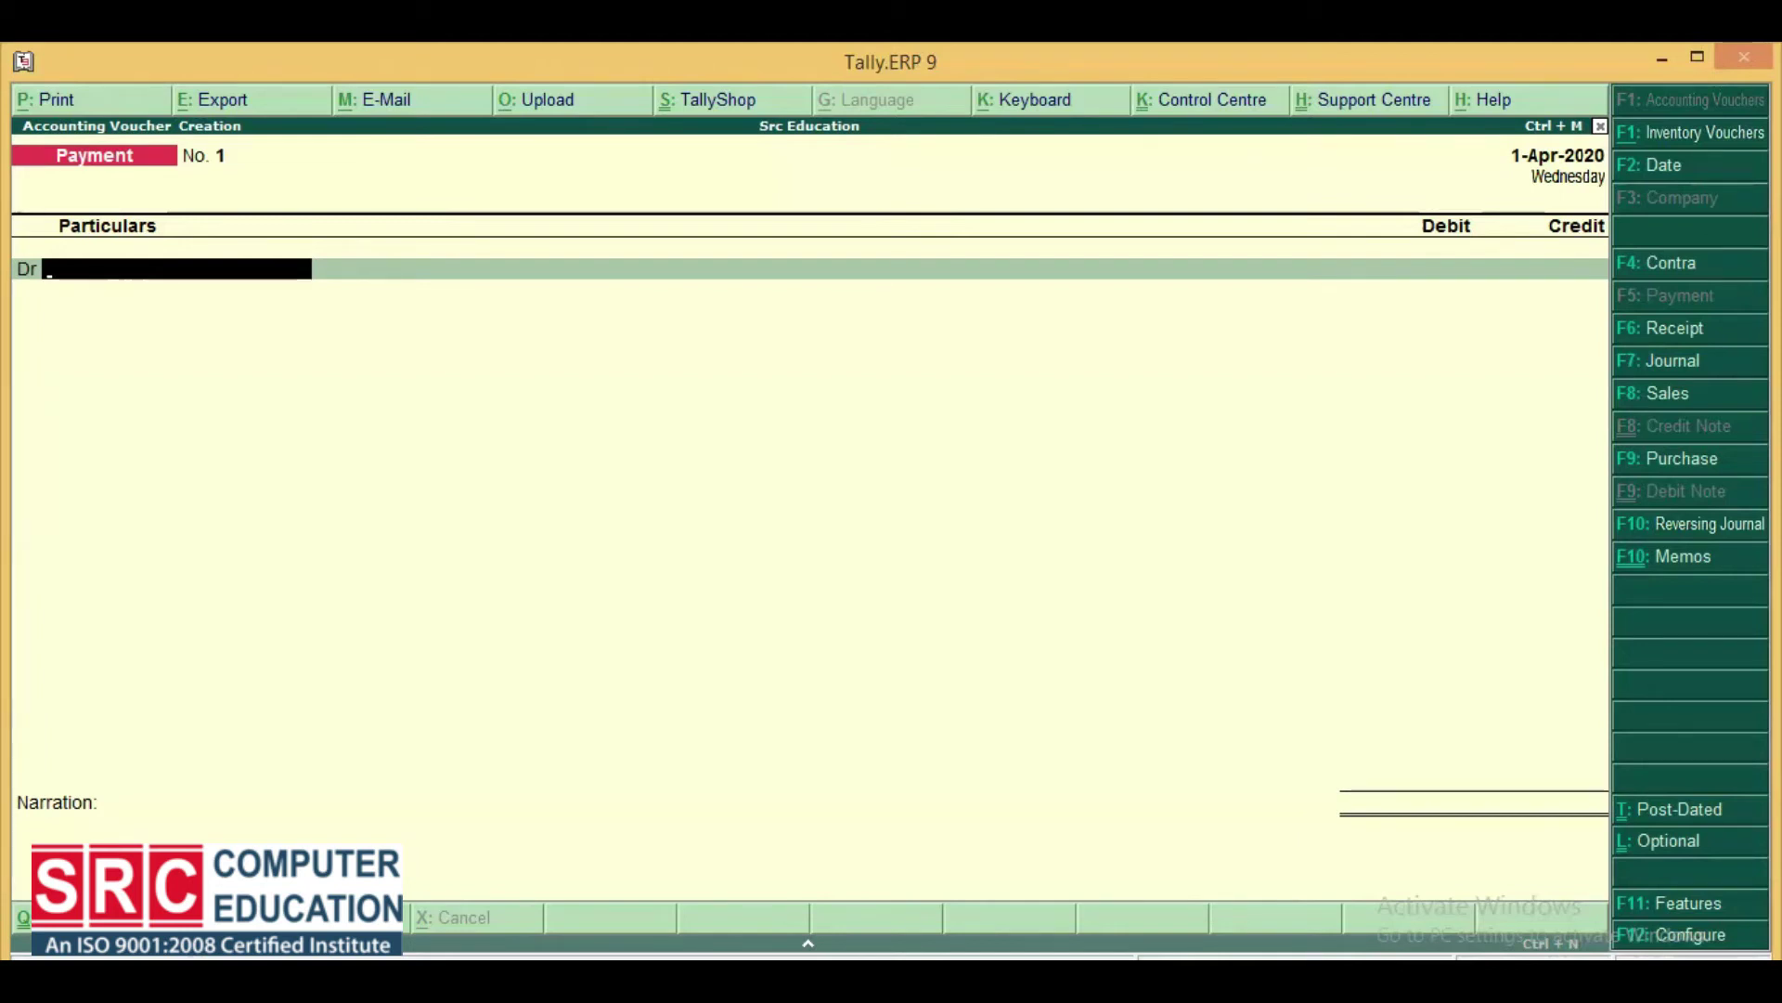
key(ctrl+F10)
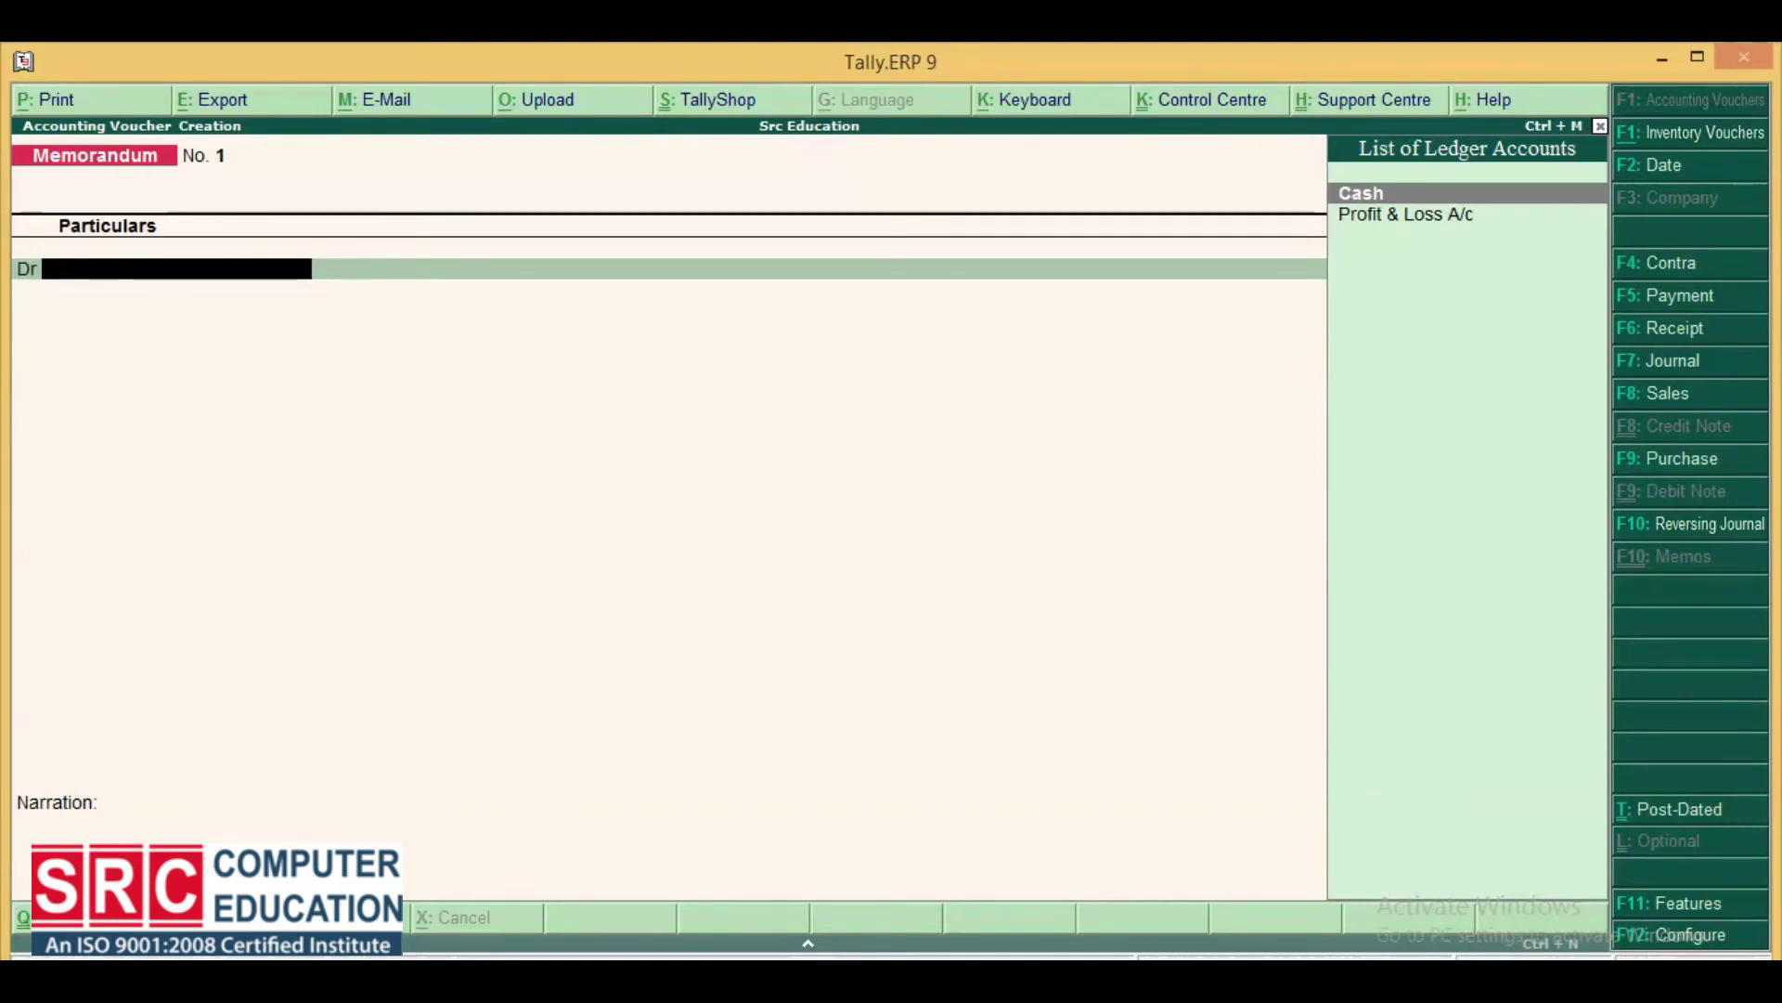
key(Escape)
key(Return)
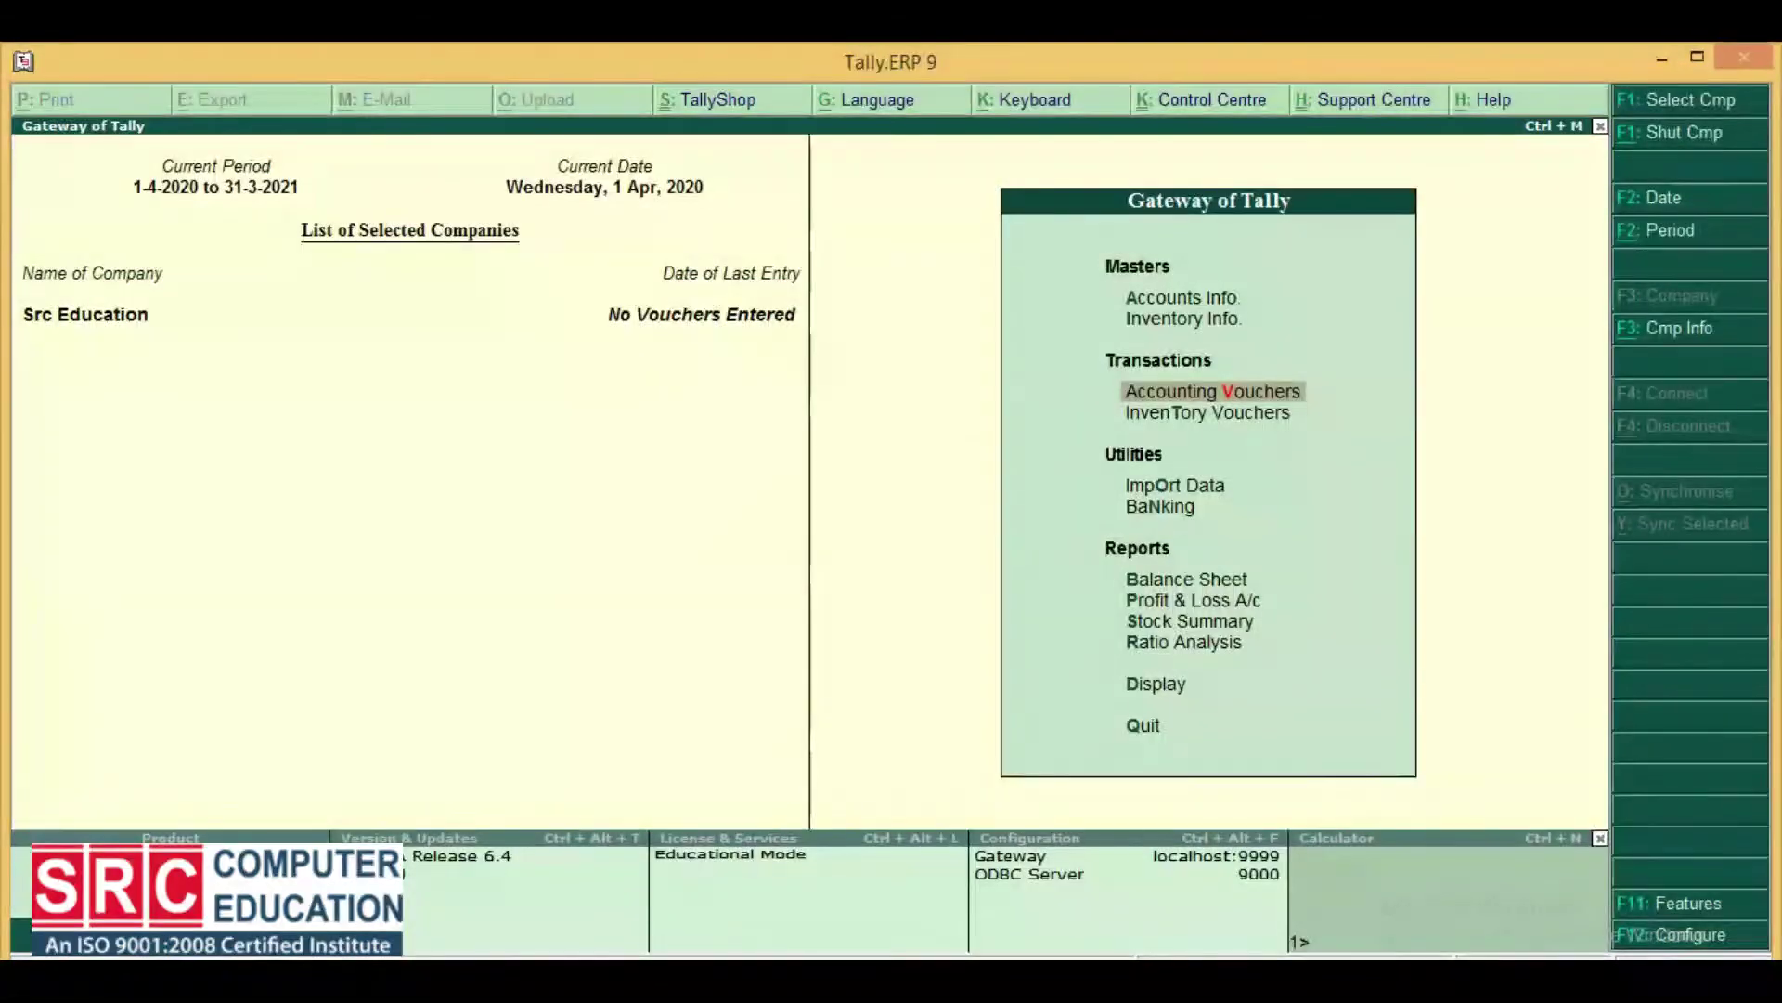
Alter the Cash ledger to an opening balance of 100000, save it and return to the Gateway of Tally
key(Up)
key(Up)
key(Return)
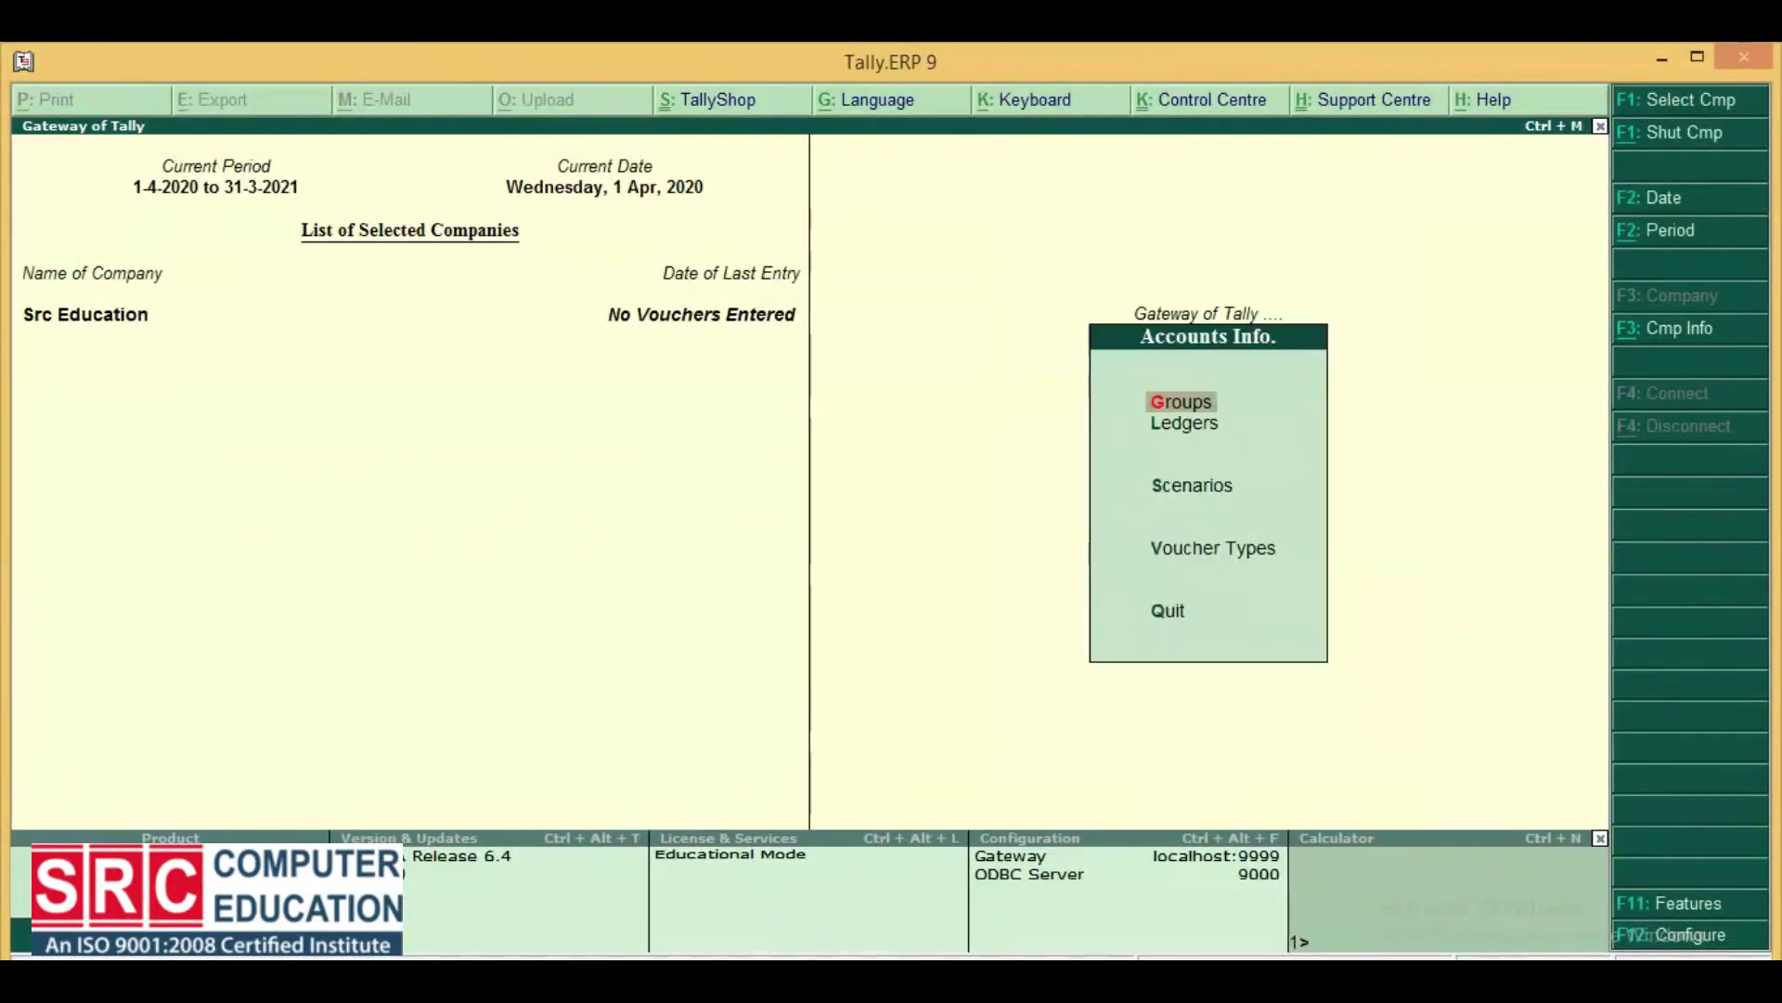
key(Down)
key(Return)
key(Down)
key(Down)
key(Return)
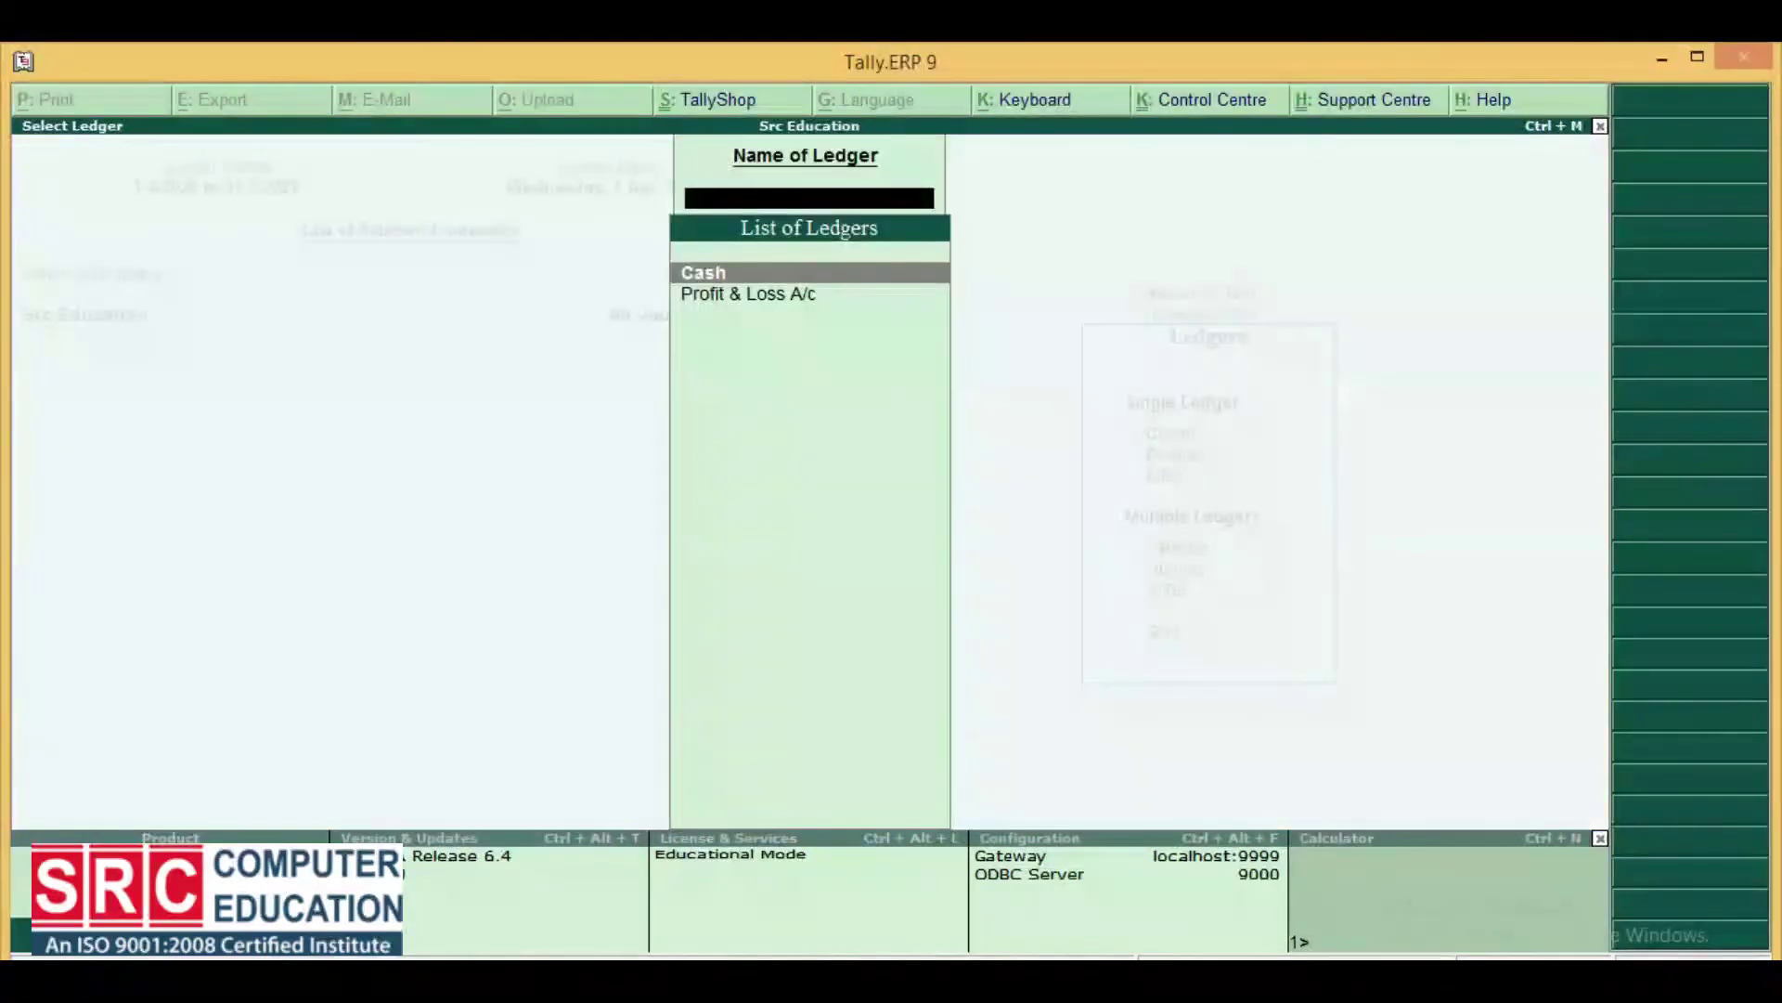
key(Return)
key(Return)
key(Return)
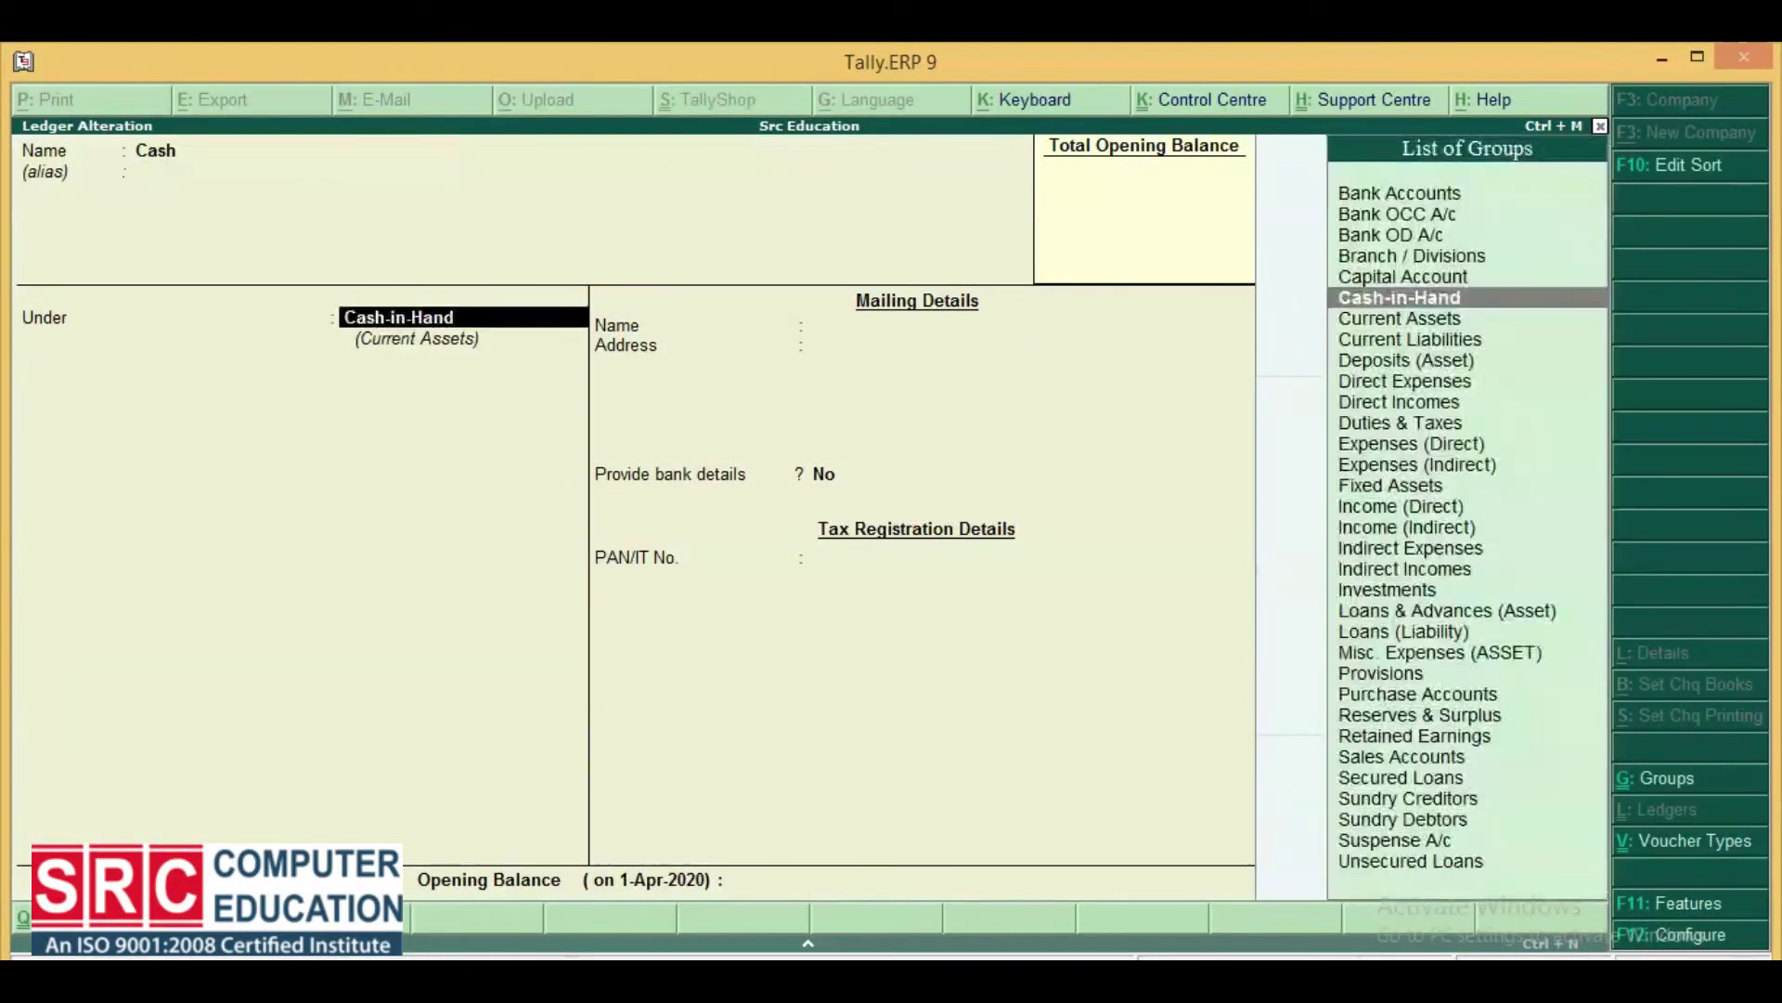
key(Return)
key(Return)
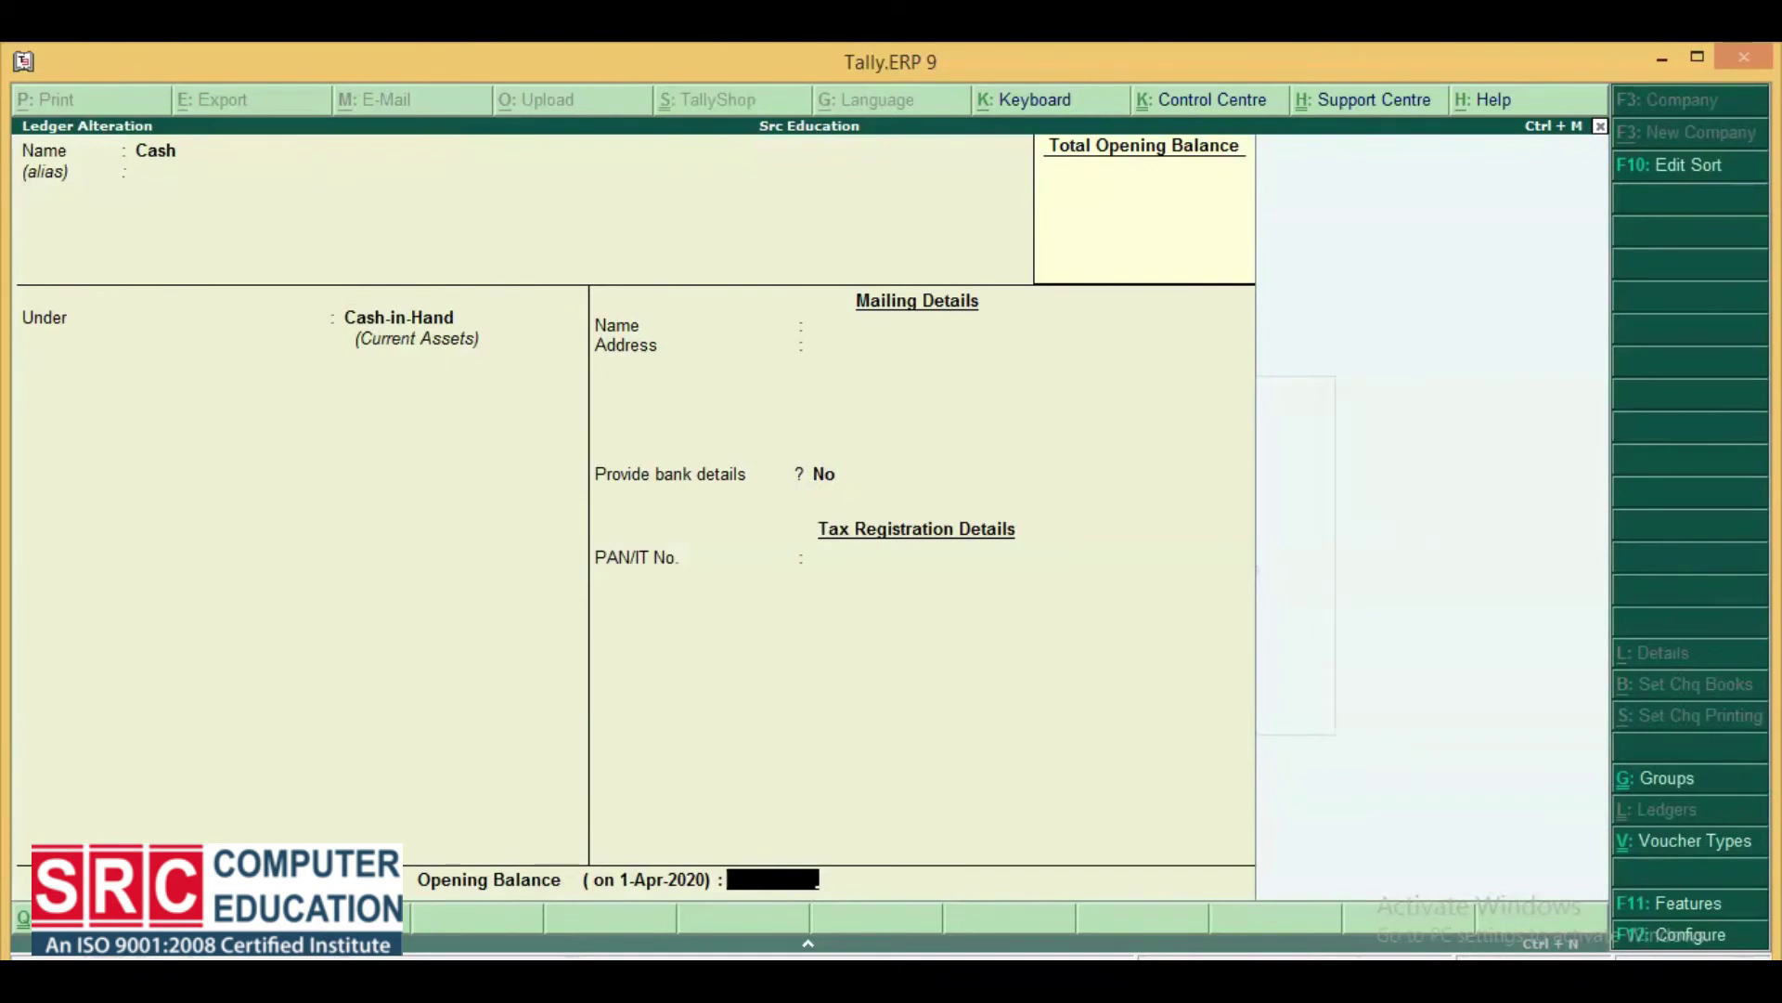
text(100000)
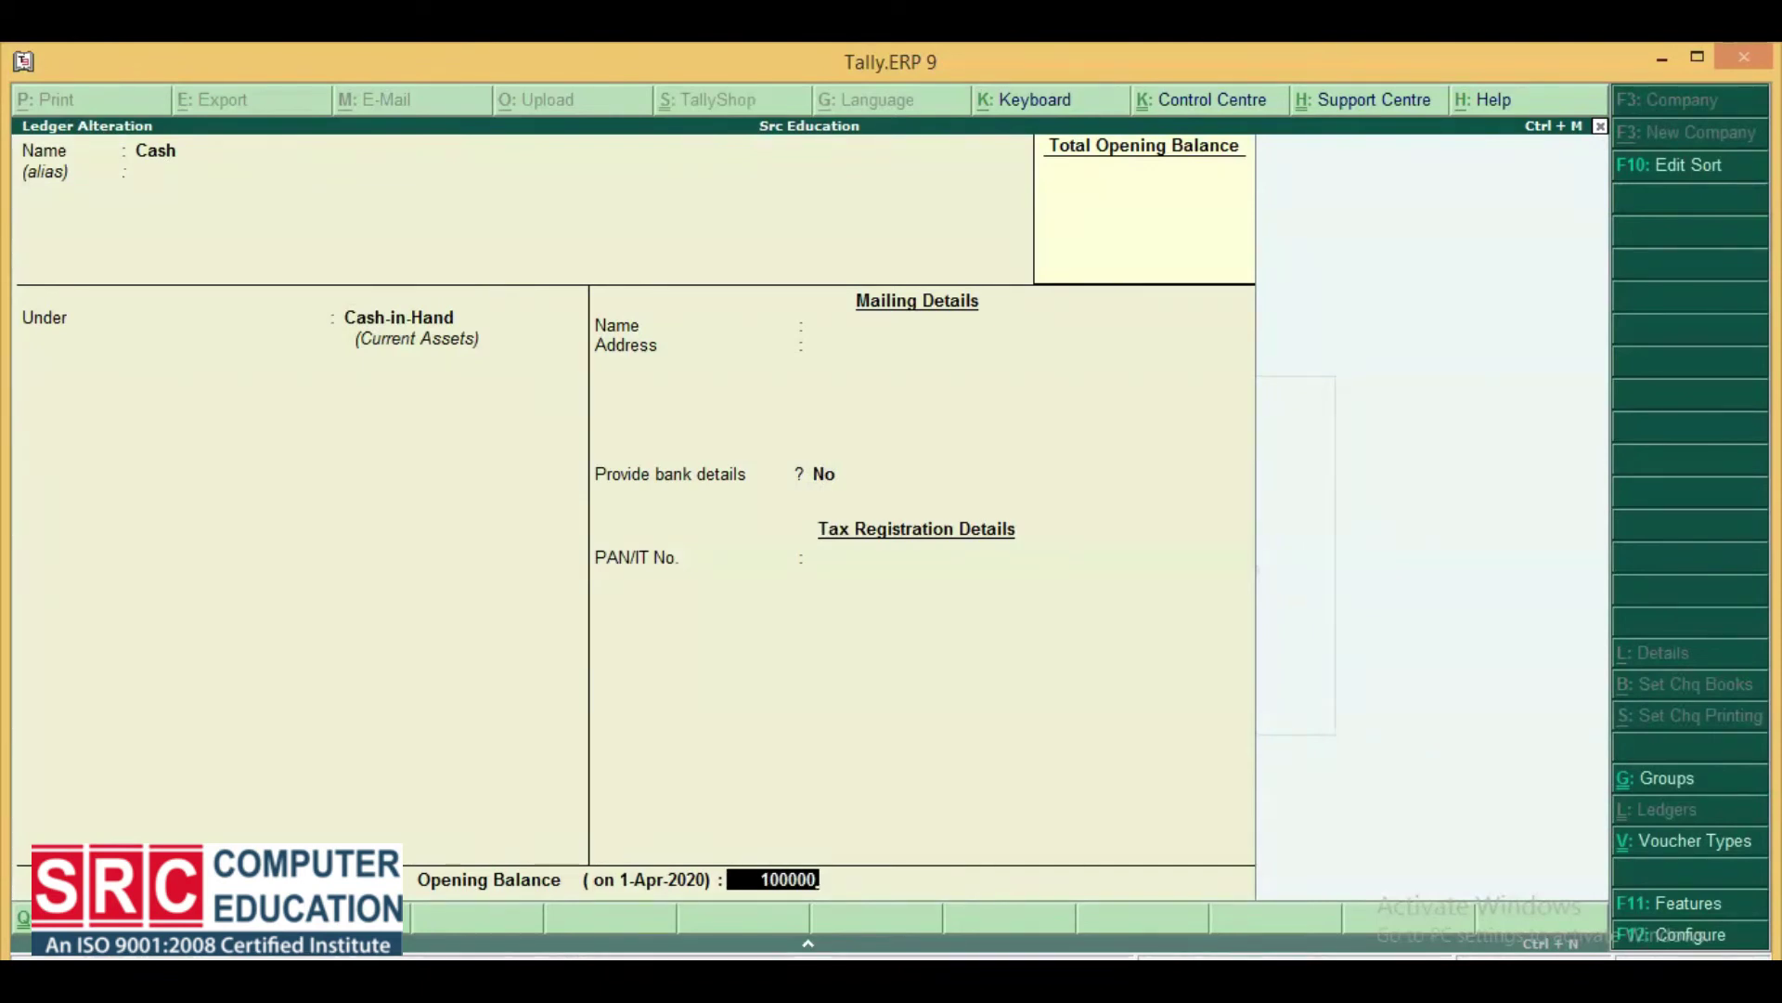
key(Return)
key(Return)
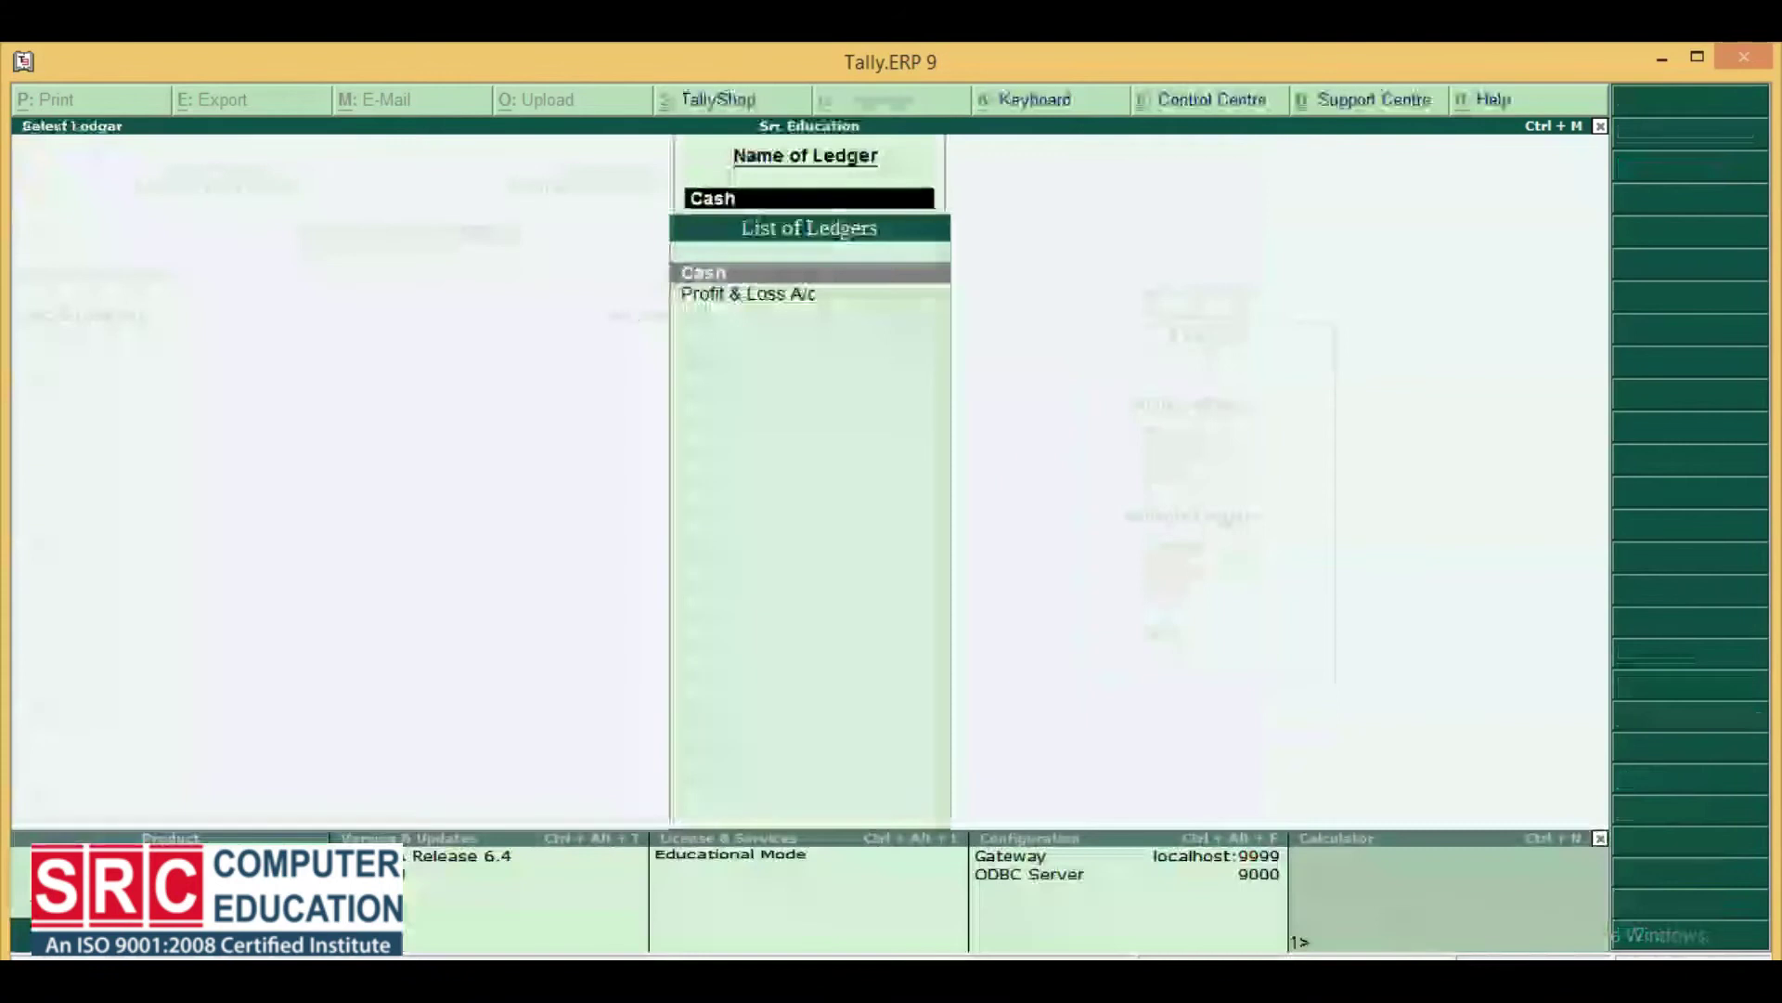
key(Escape)
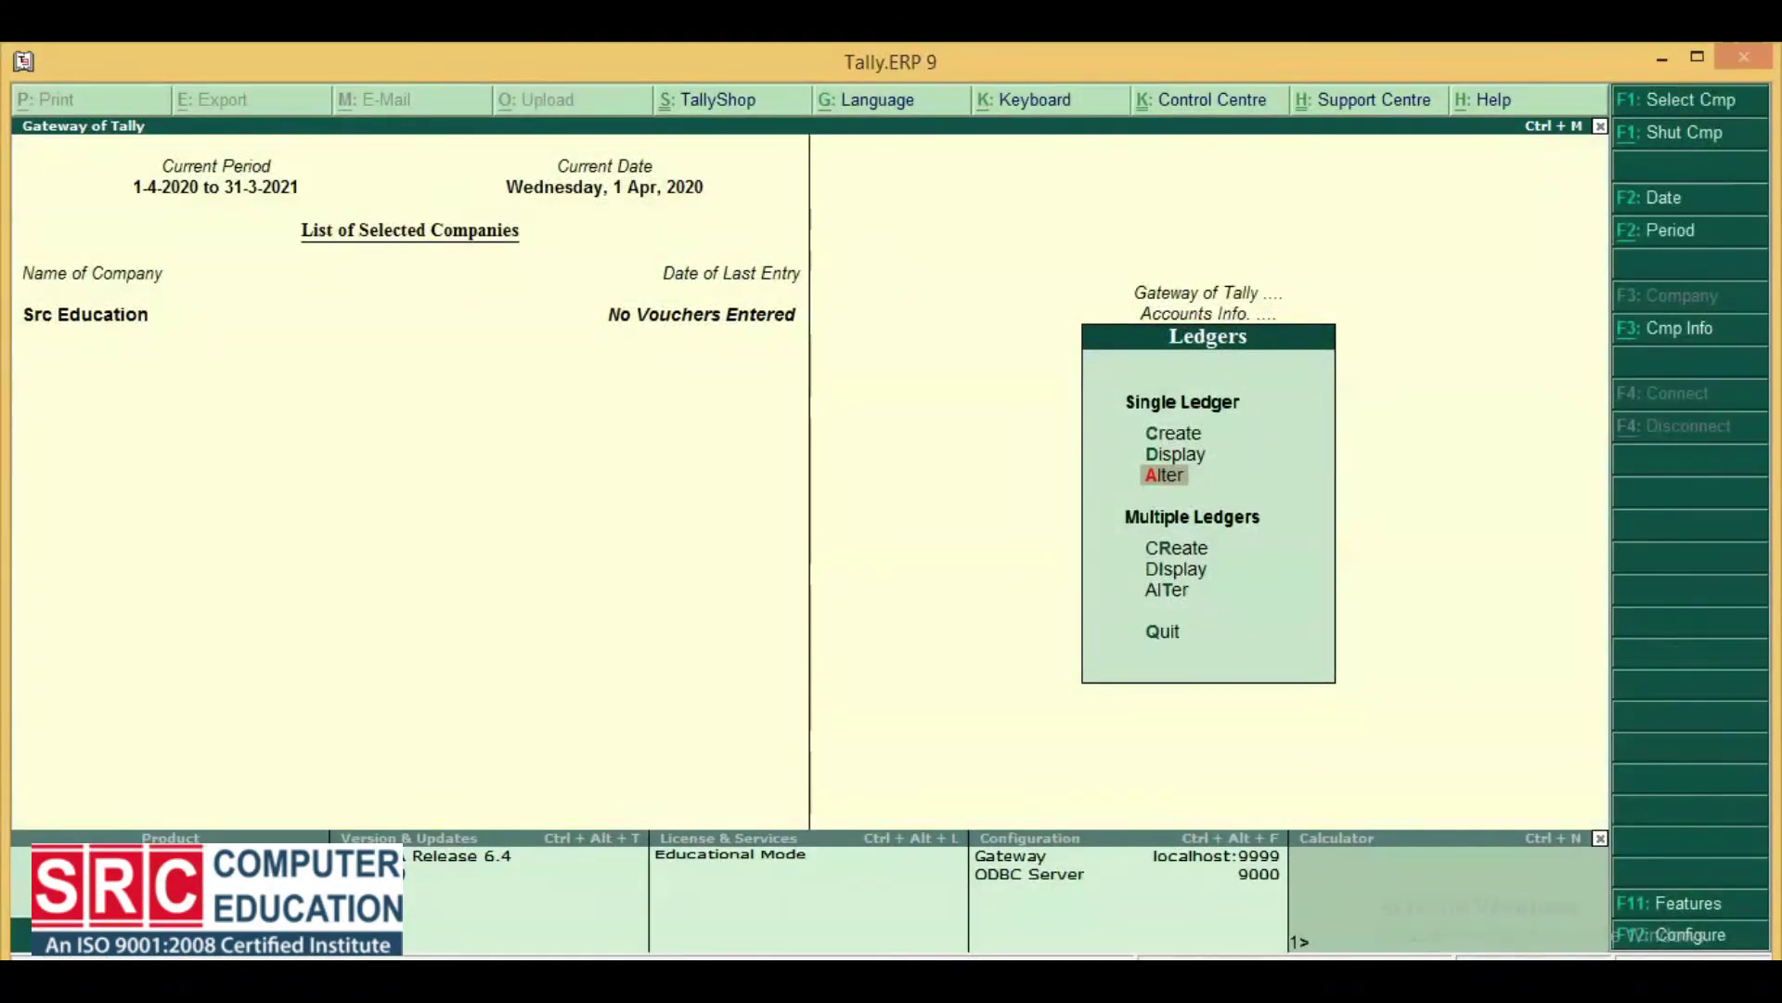
key(Escape)
key(Escape)
Start a memorandum voucher and create the ledger "Tour and Travel Exp." under Indirect Expenses for its debit line
key(Down)
key(Down)
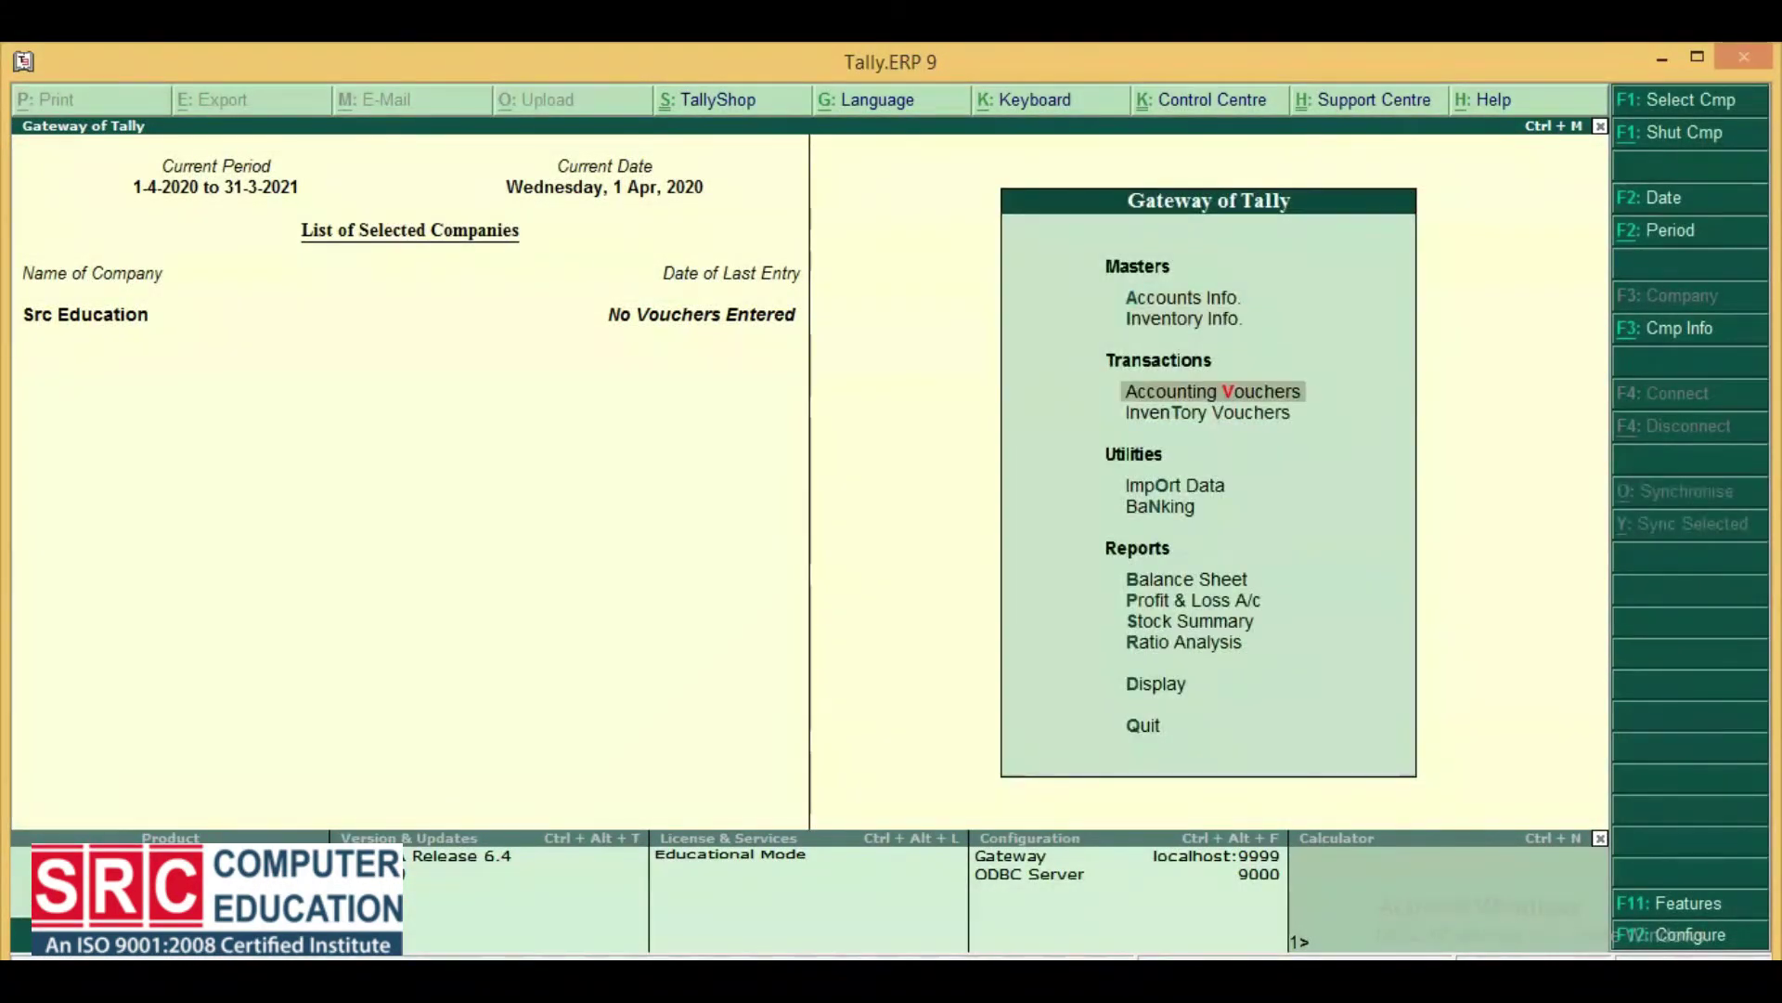
key(Return)
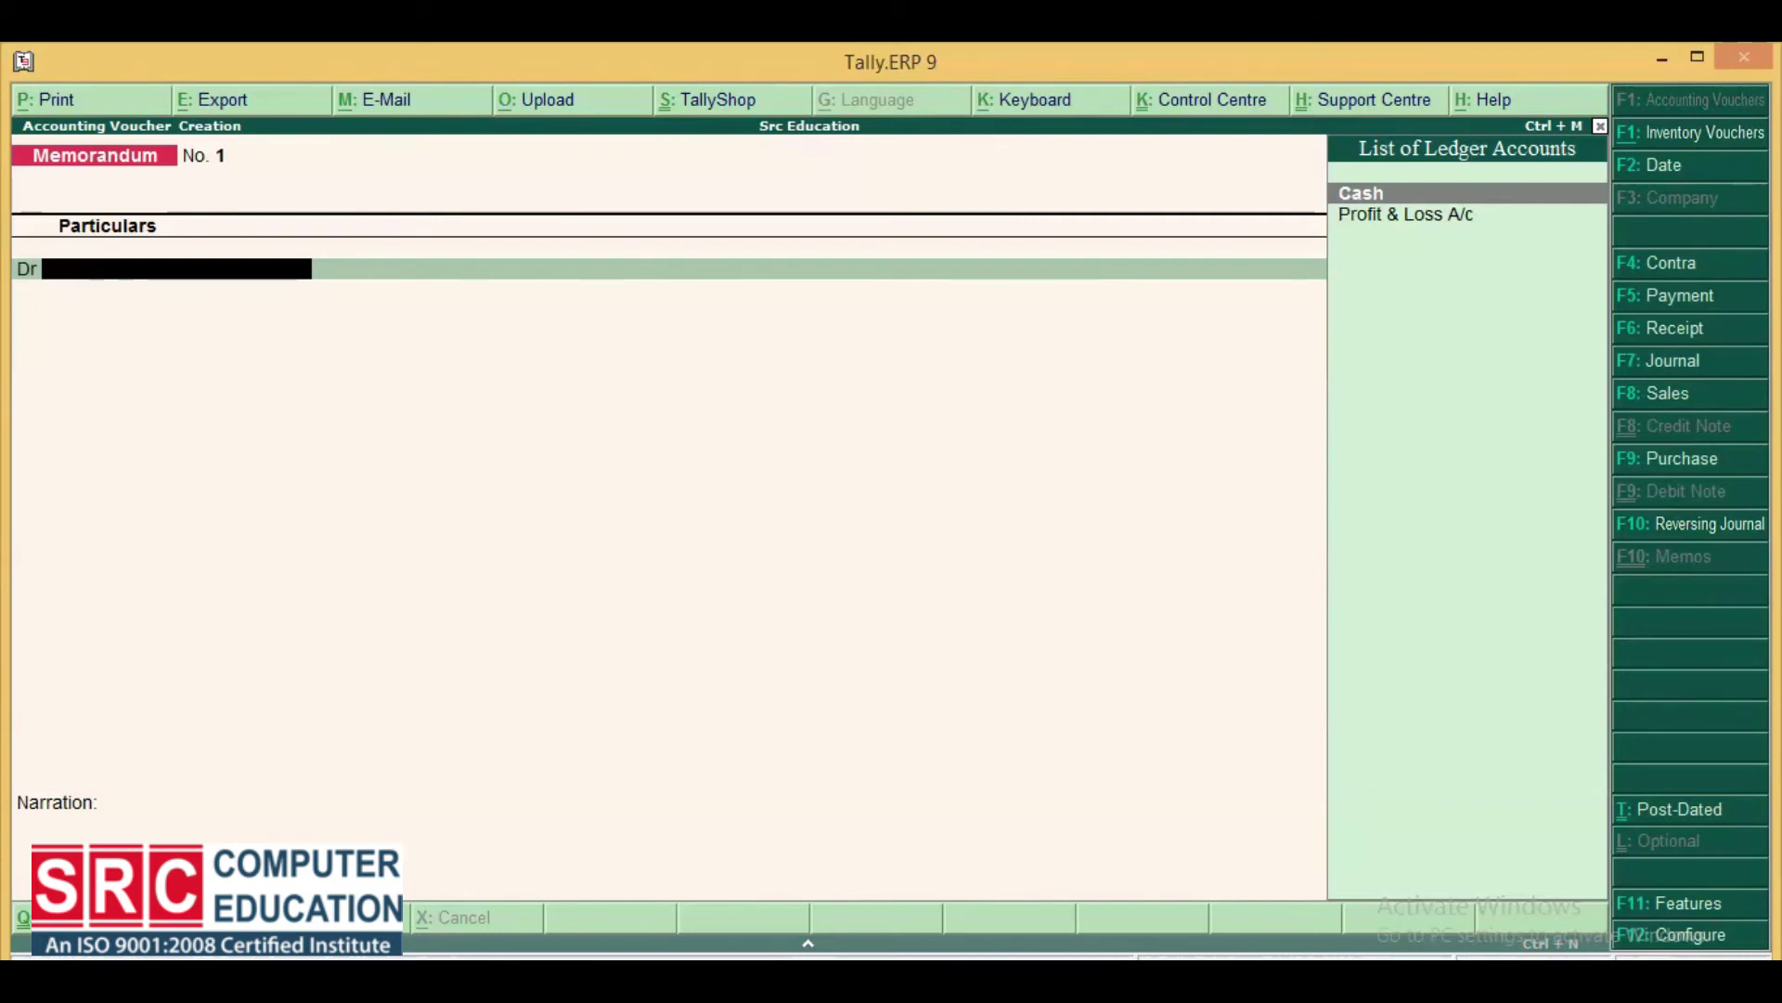
key(alt+c)
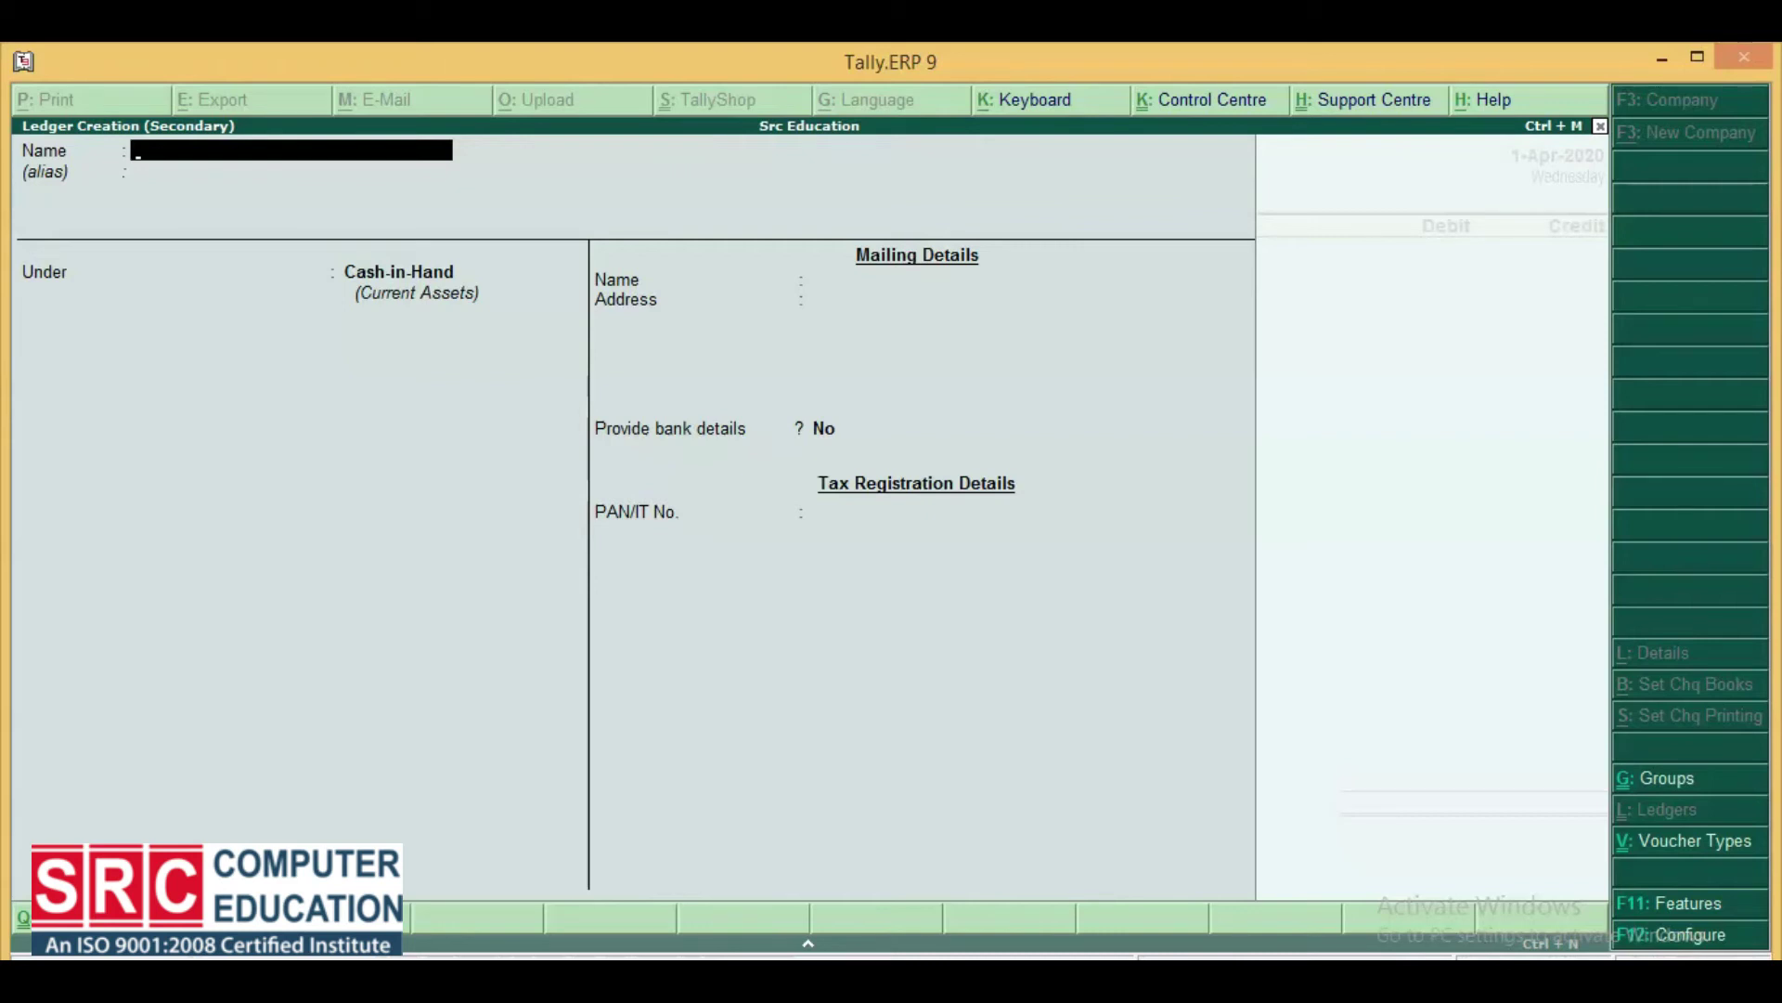
text(Tour and Travel Exp.)
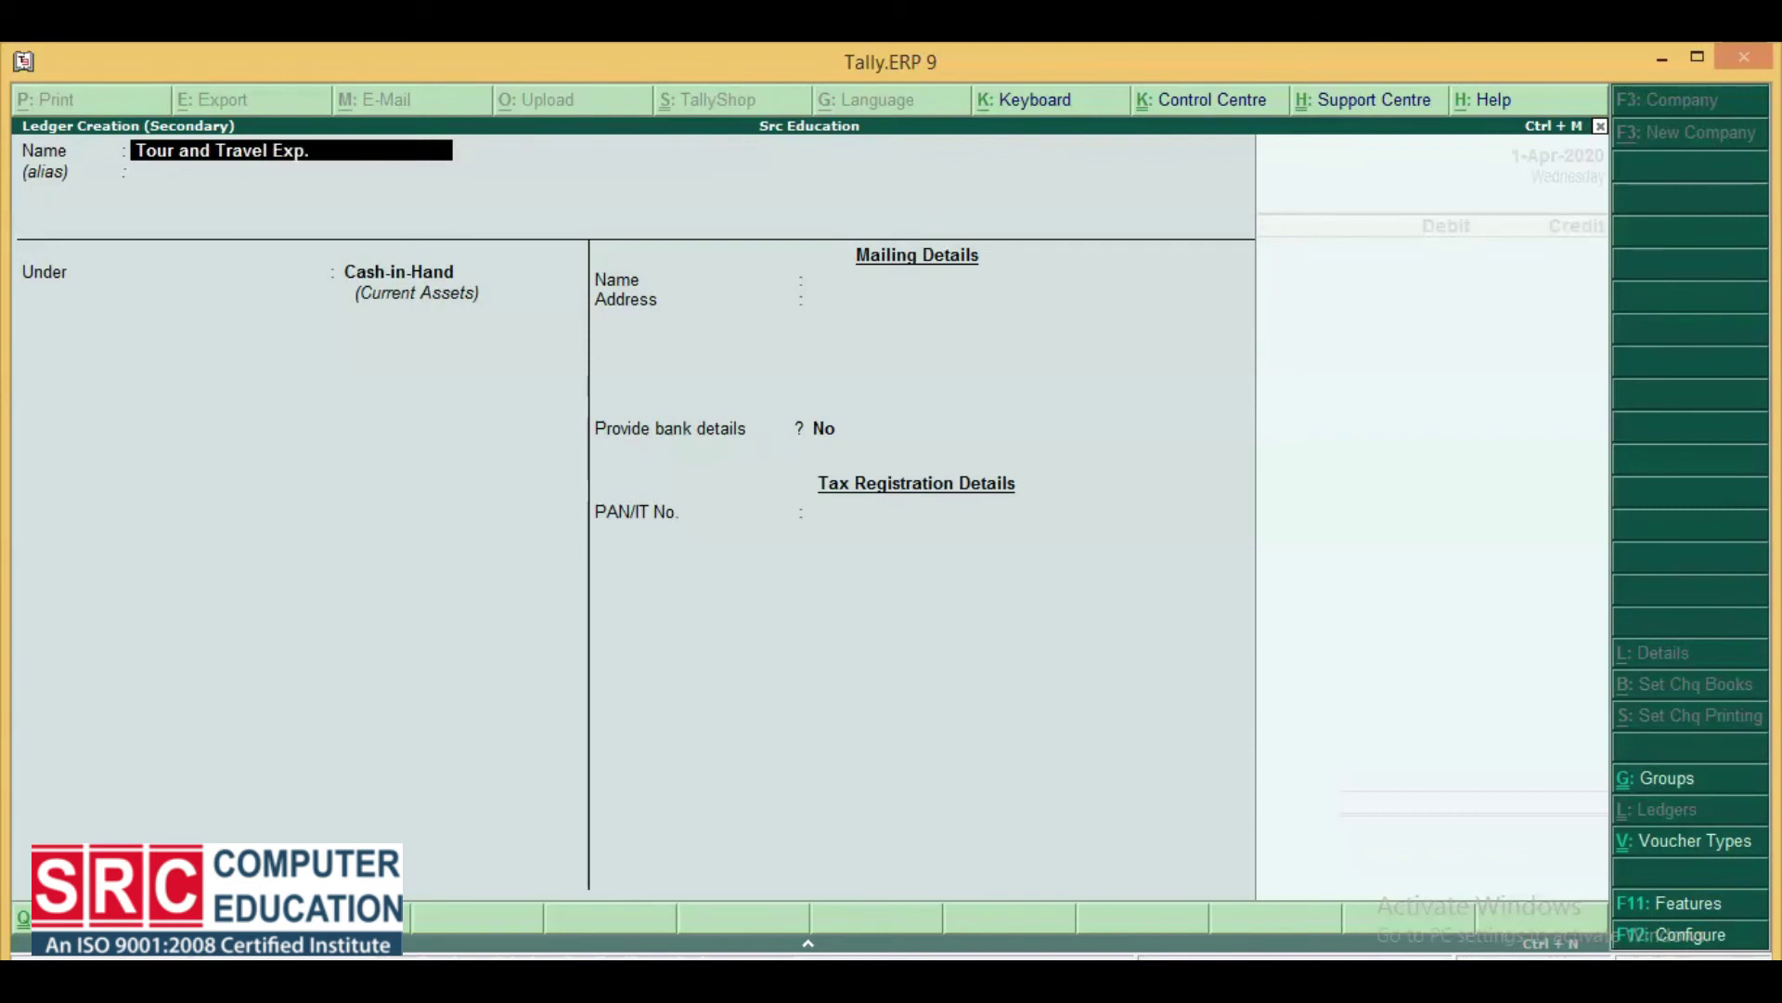
key(Return)
key(Return)
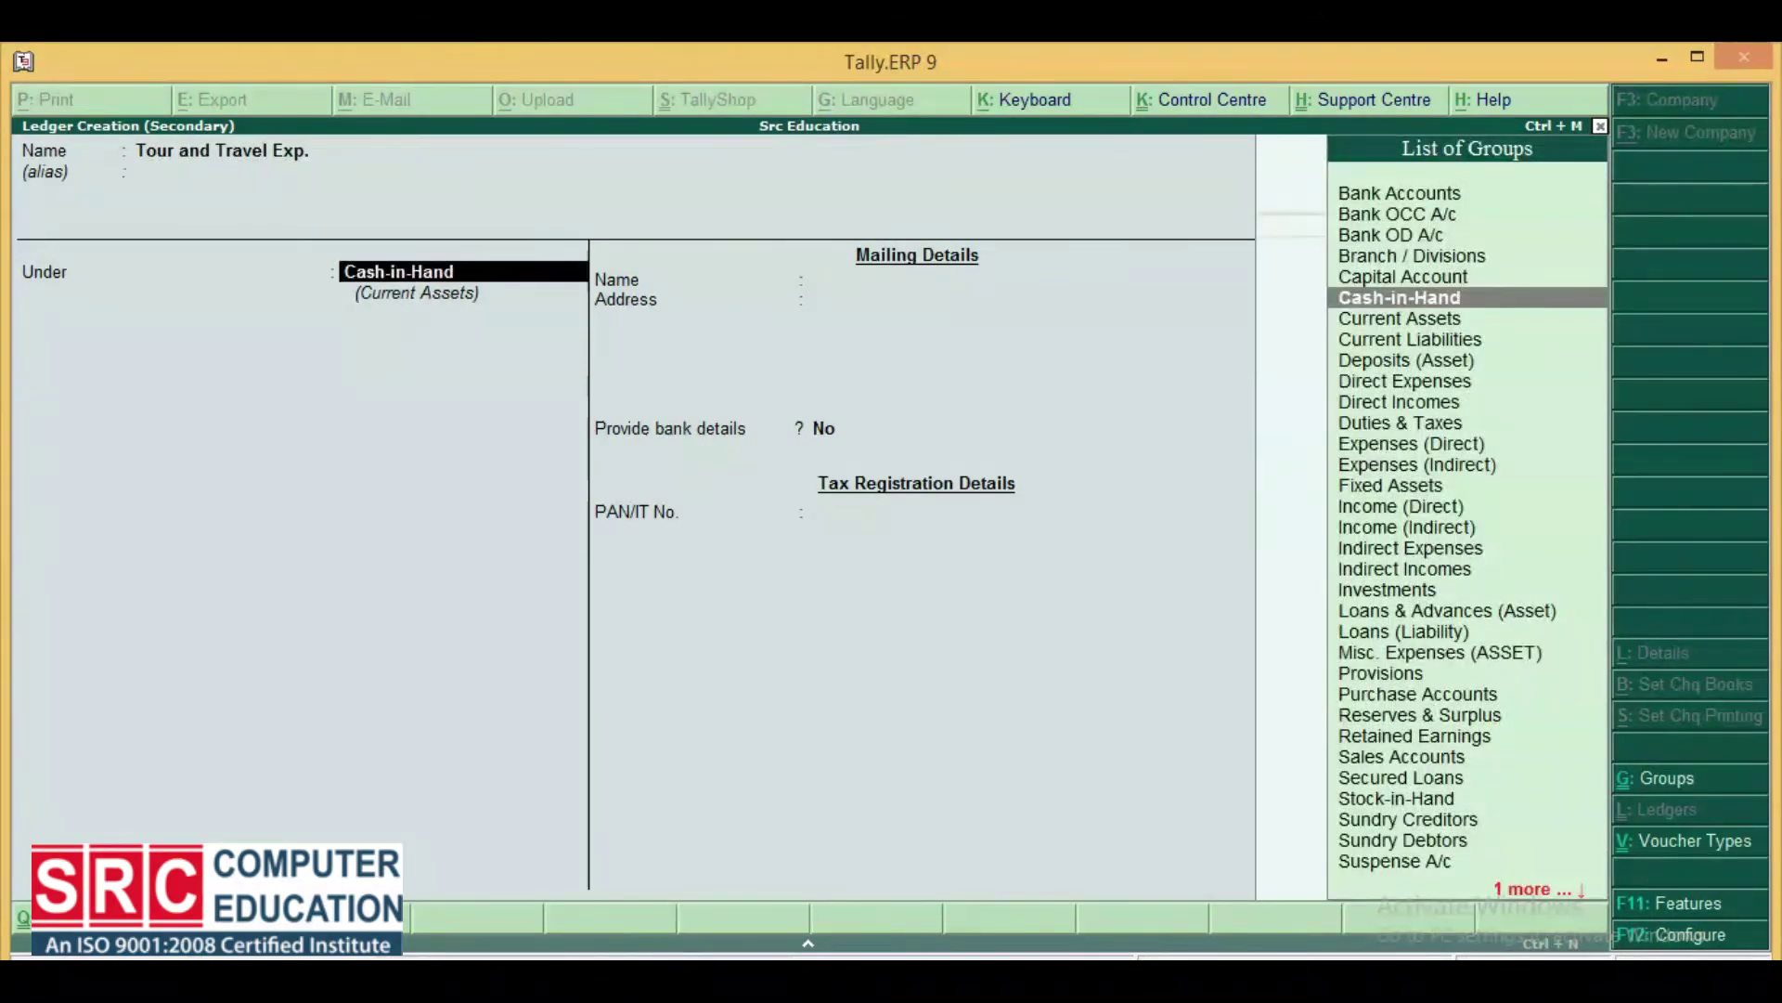
text(Ind)
key(Down)
key(Down)
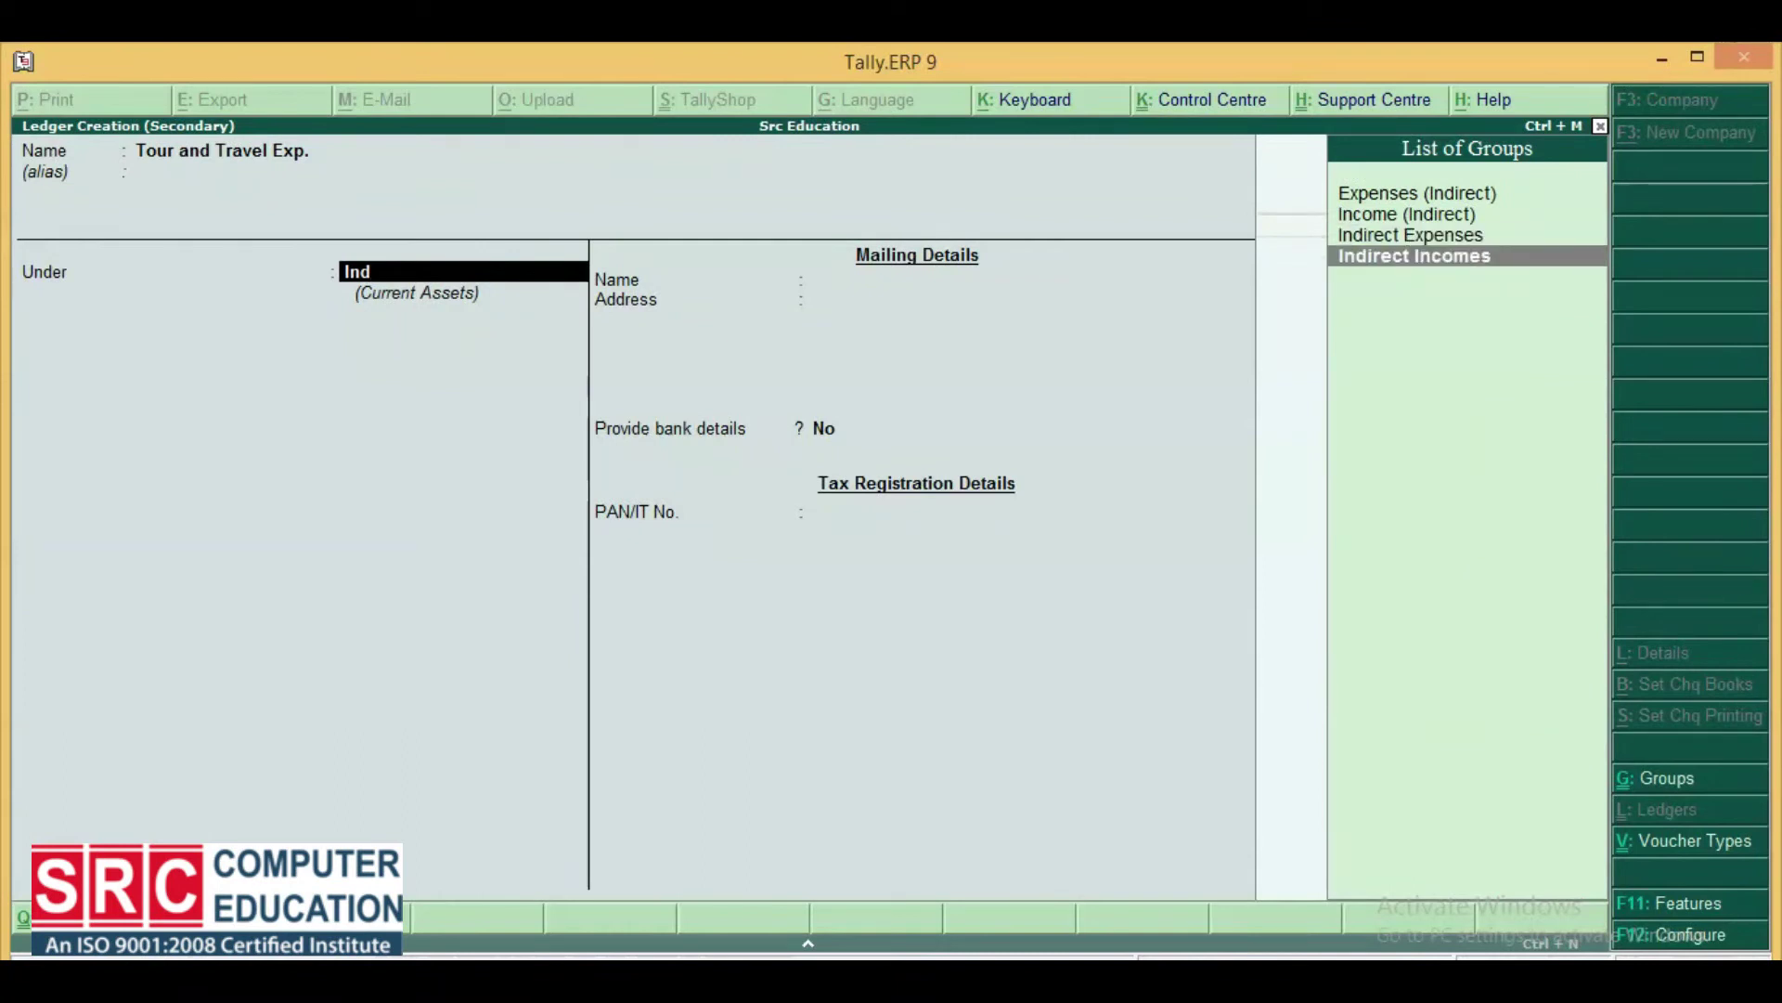
key(Up)
key(Return)
key(Return)
key(Return)
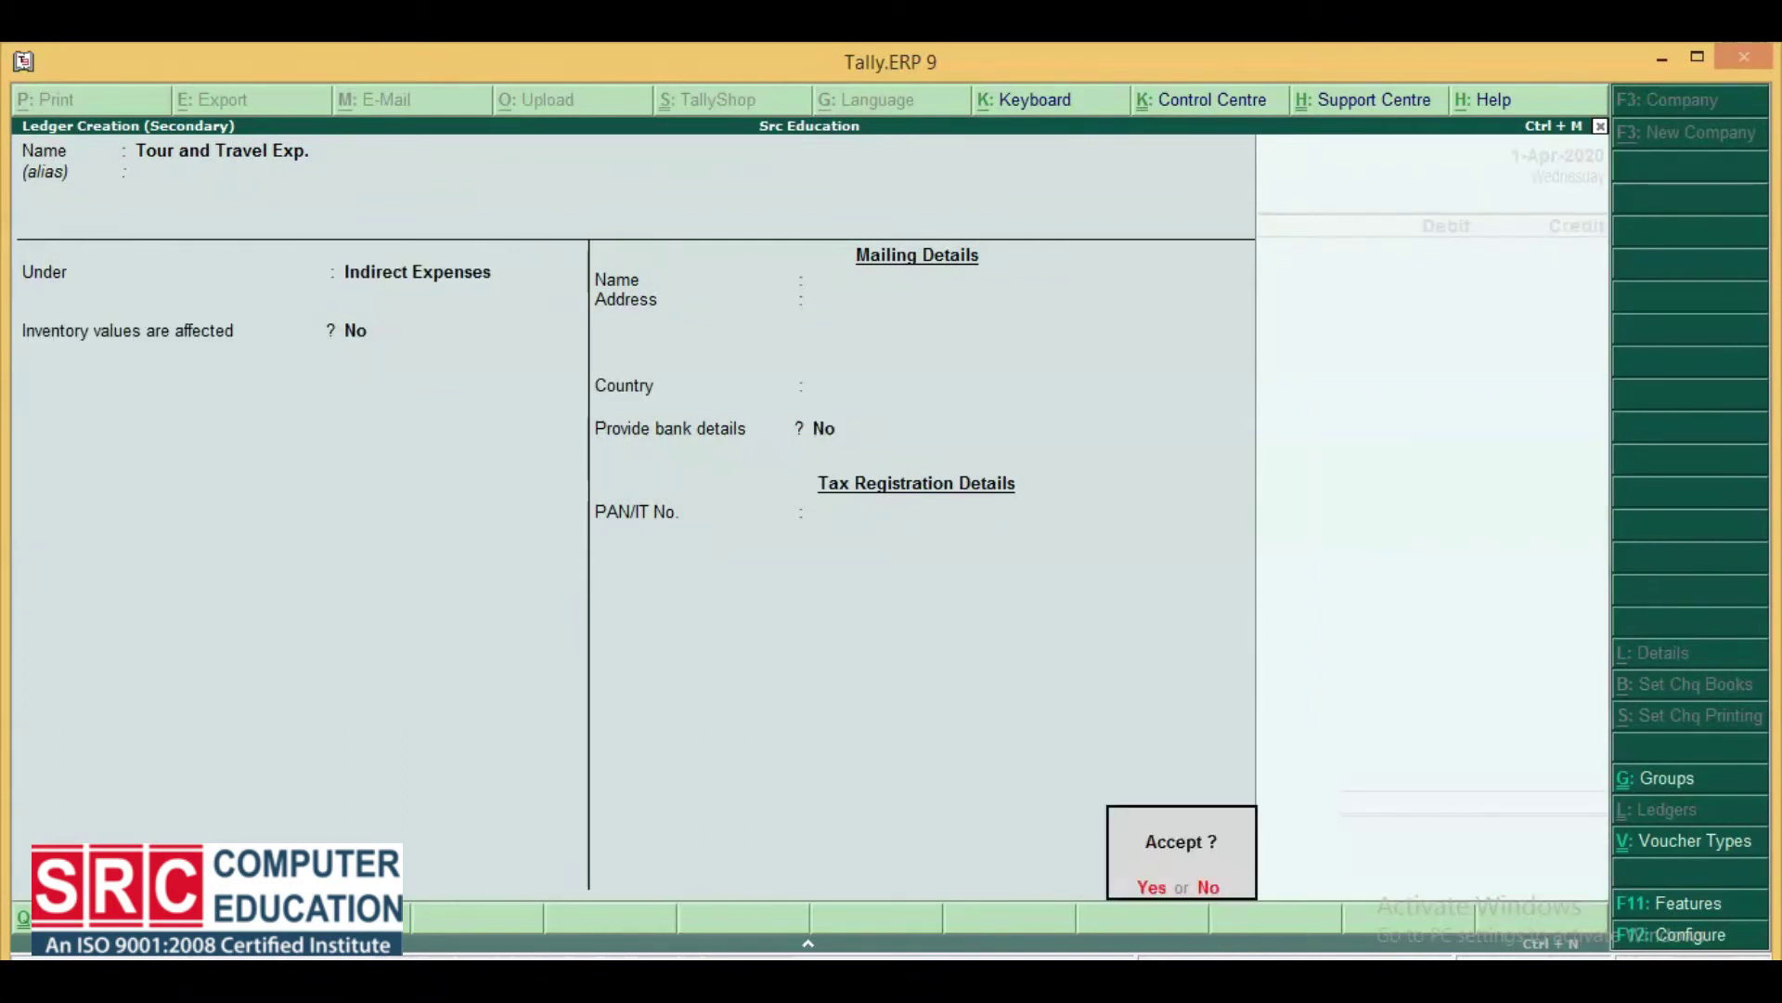
key(Return)
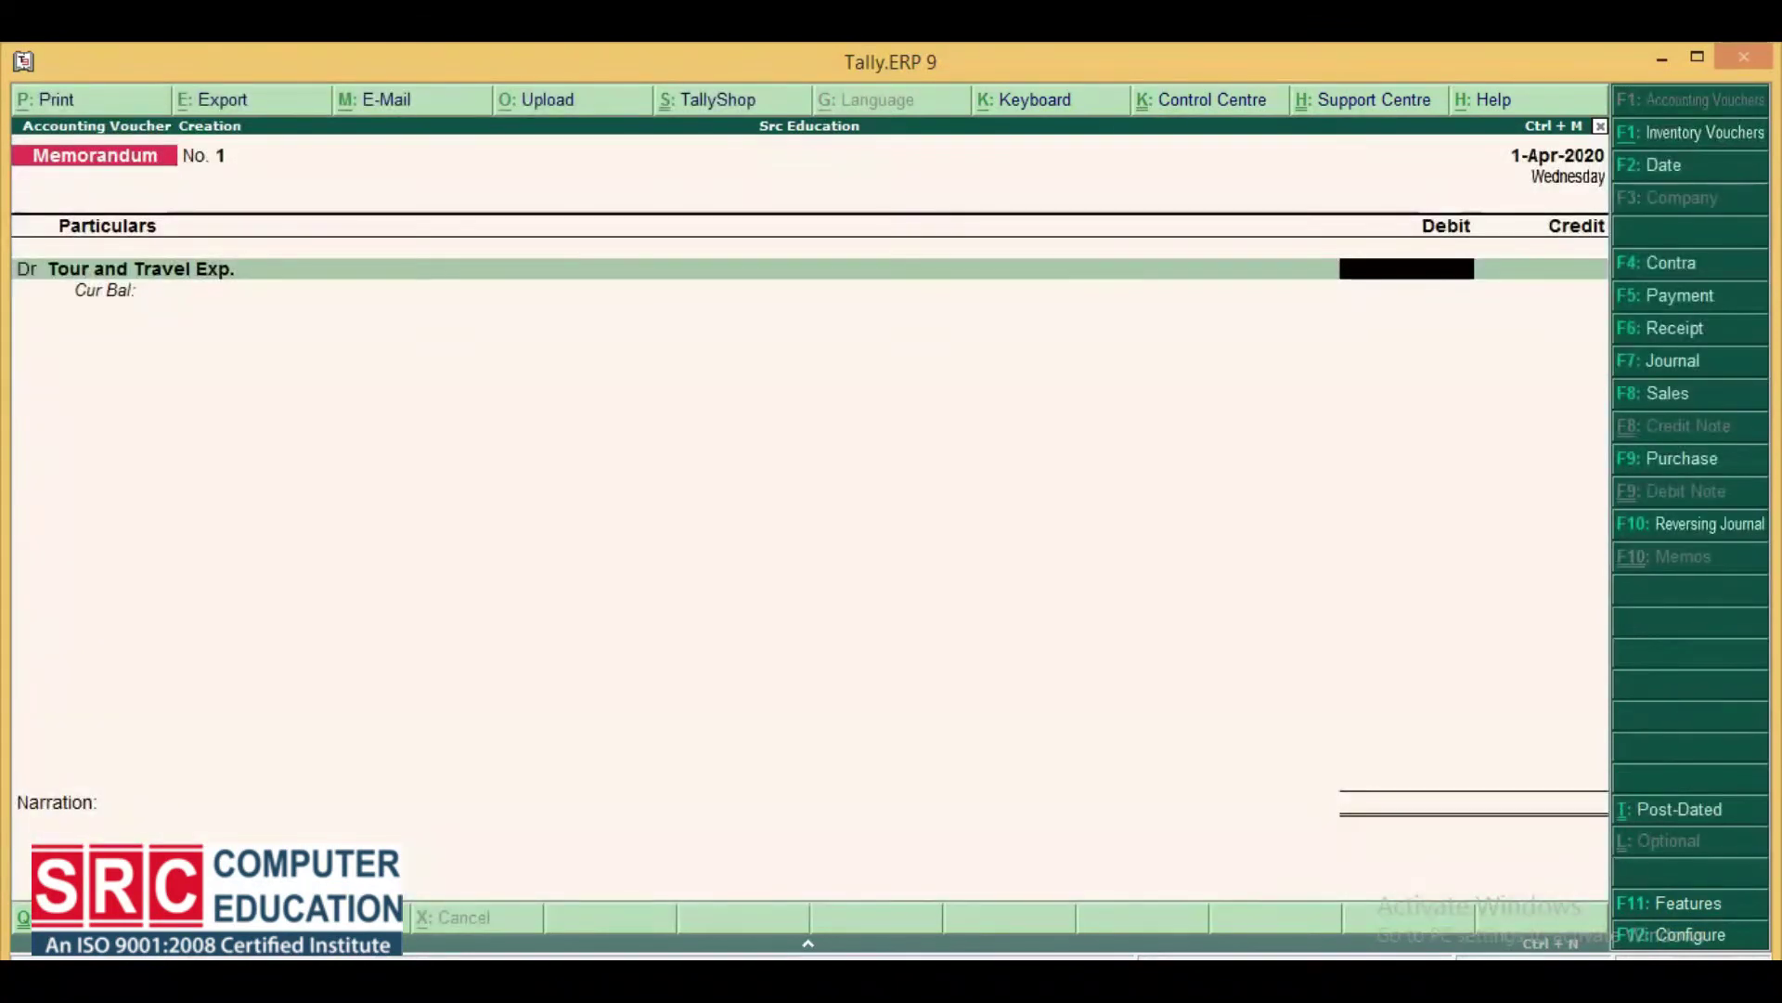
Debit Tour and Travel Exp. with 50000 and credit Cash with the same amount in the memorandum voucher
text(50000)
key(Return)
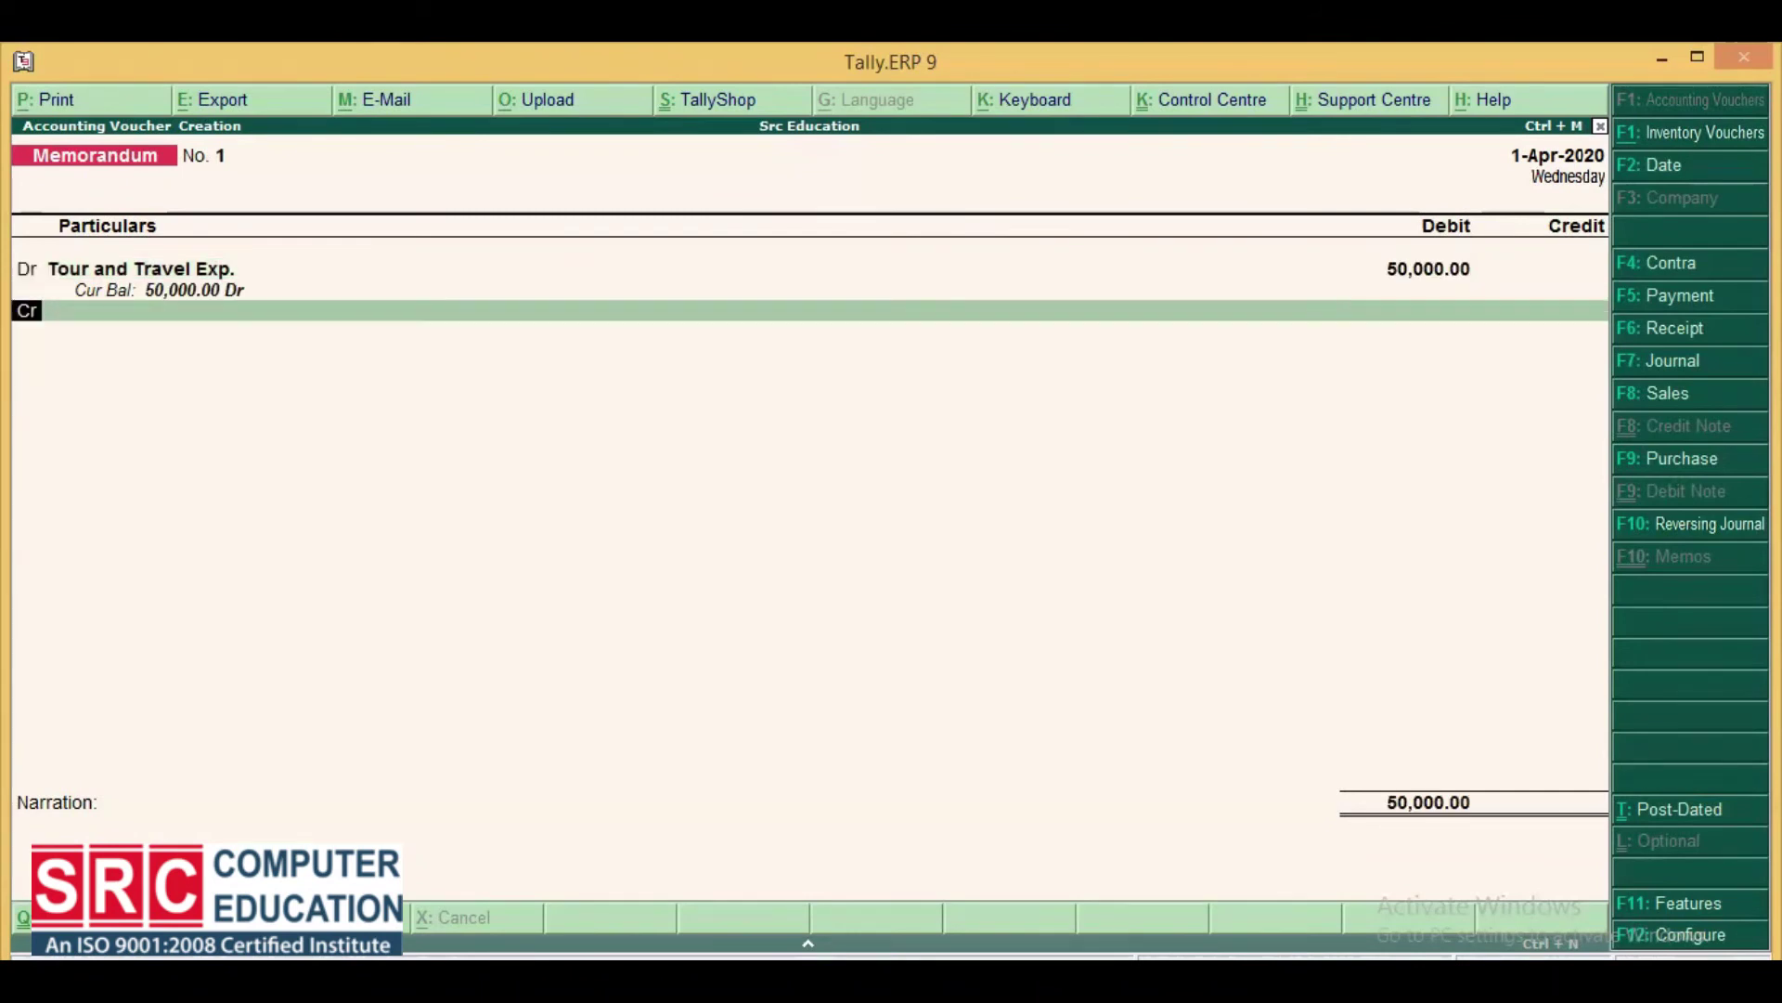
text(Cas)
key(Return)
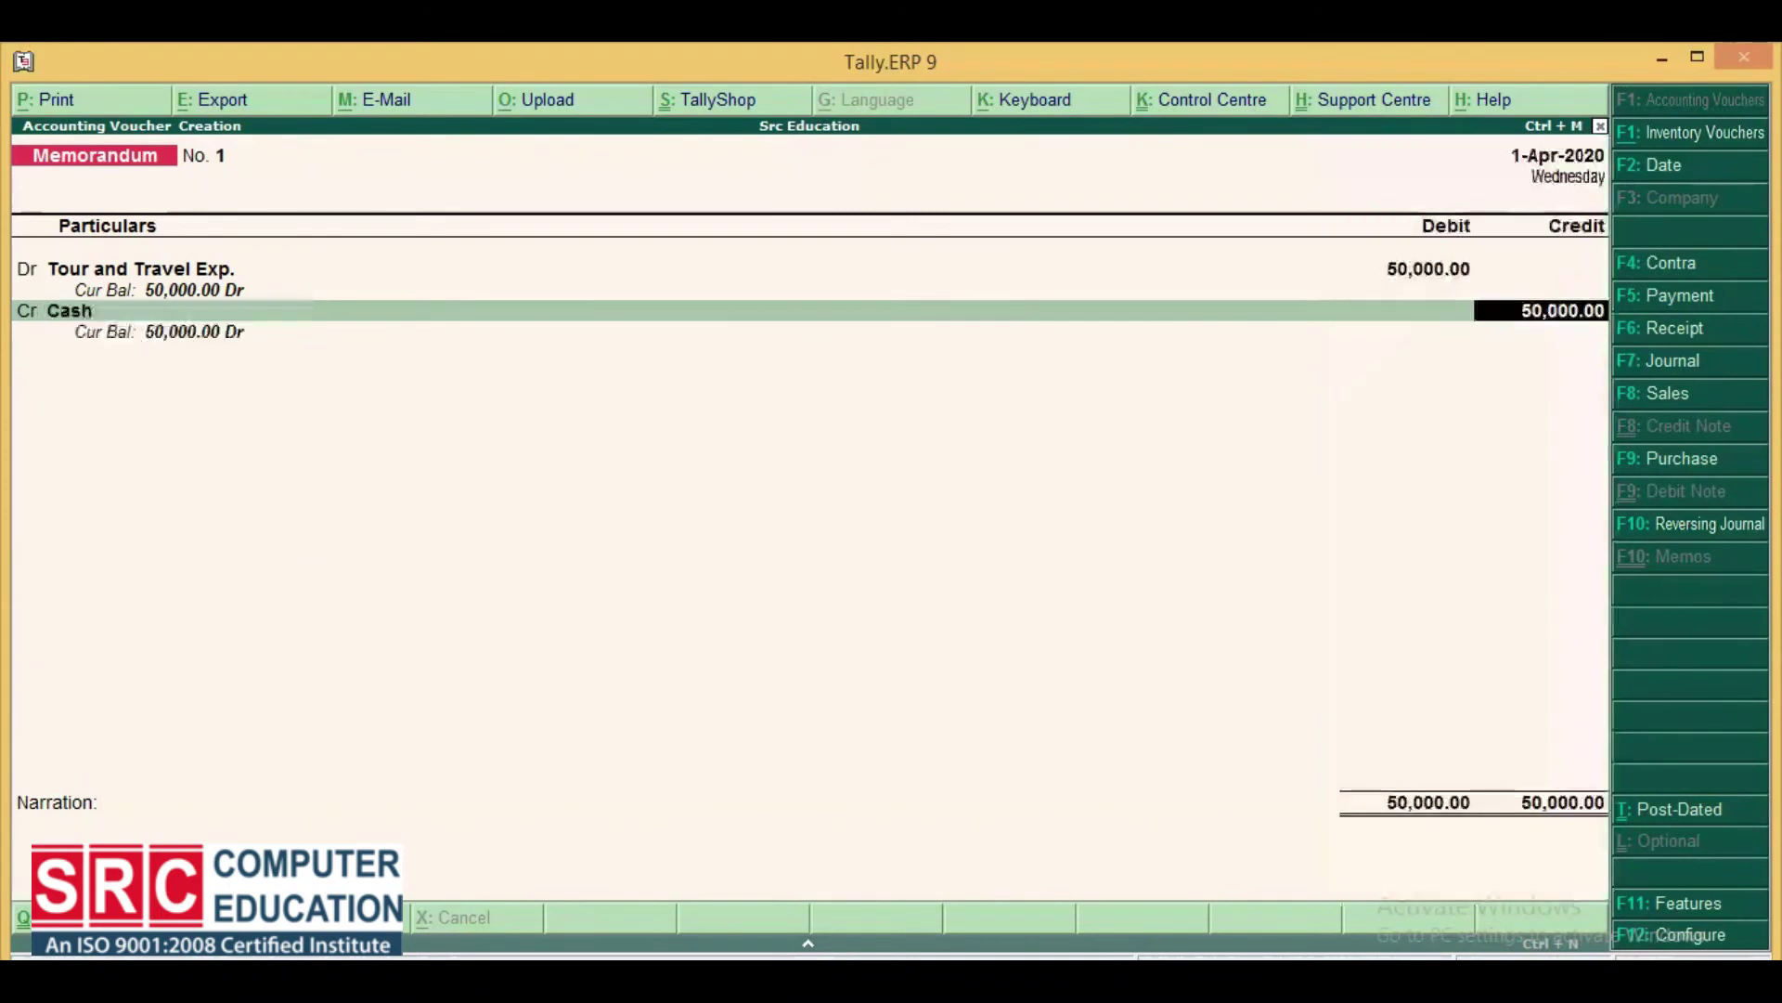
key(Return)
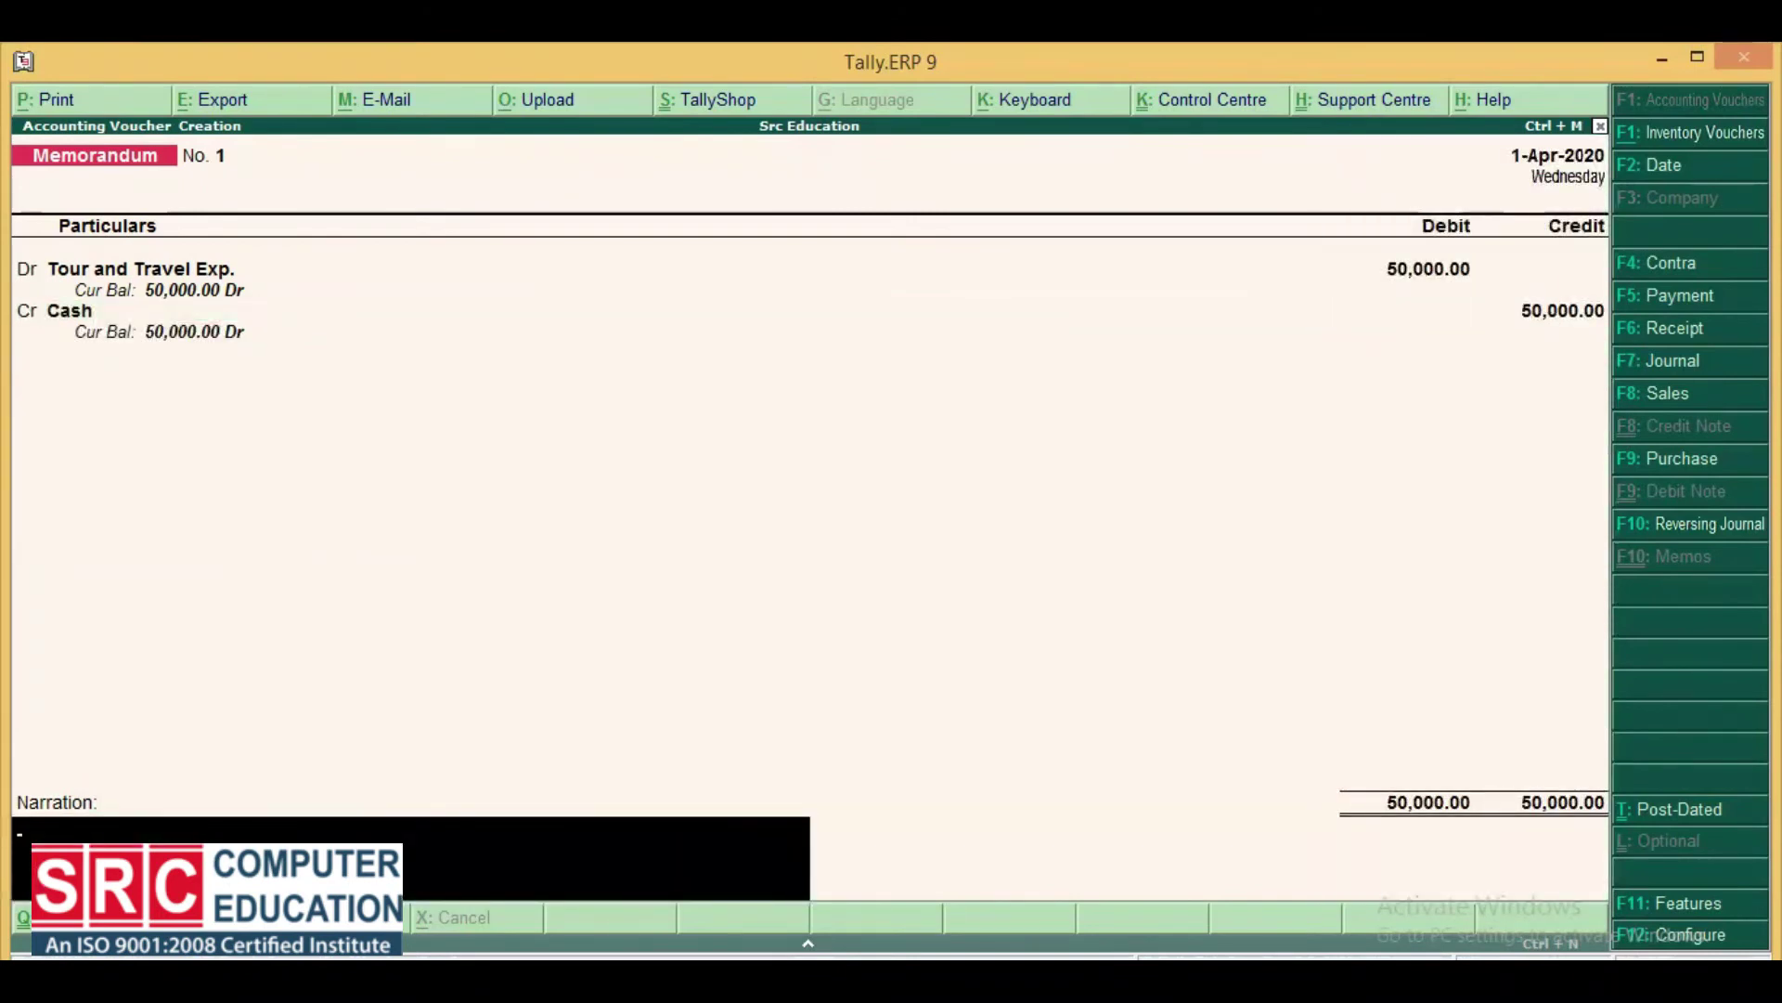
Enter a narration that cash was paid to the named recipient for Banglore meeting exp., and save the memorandum voucher
text(being)
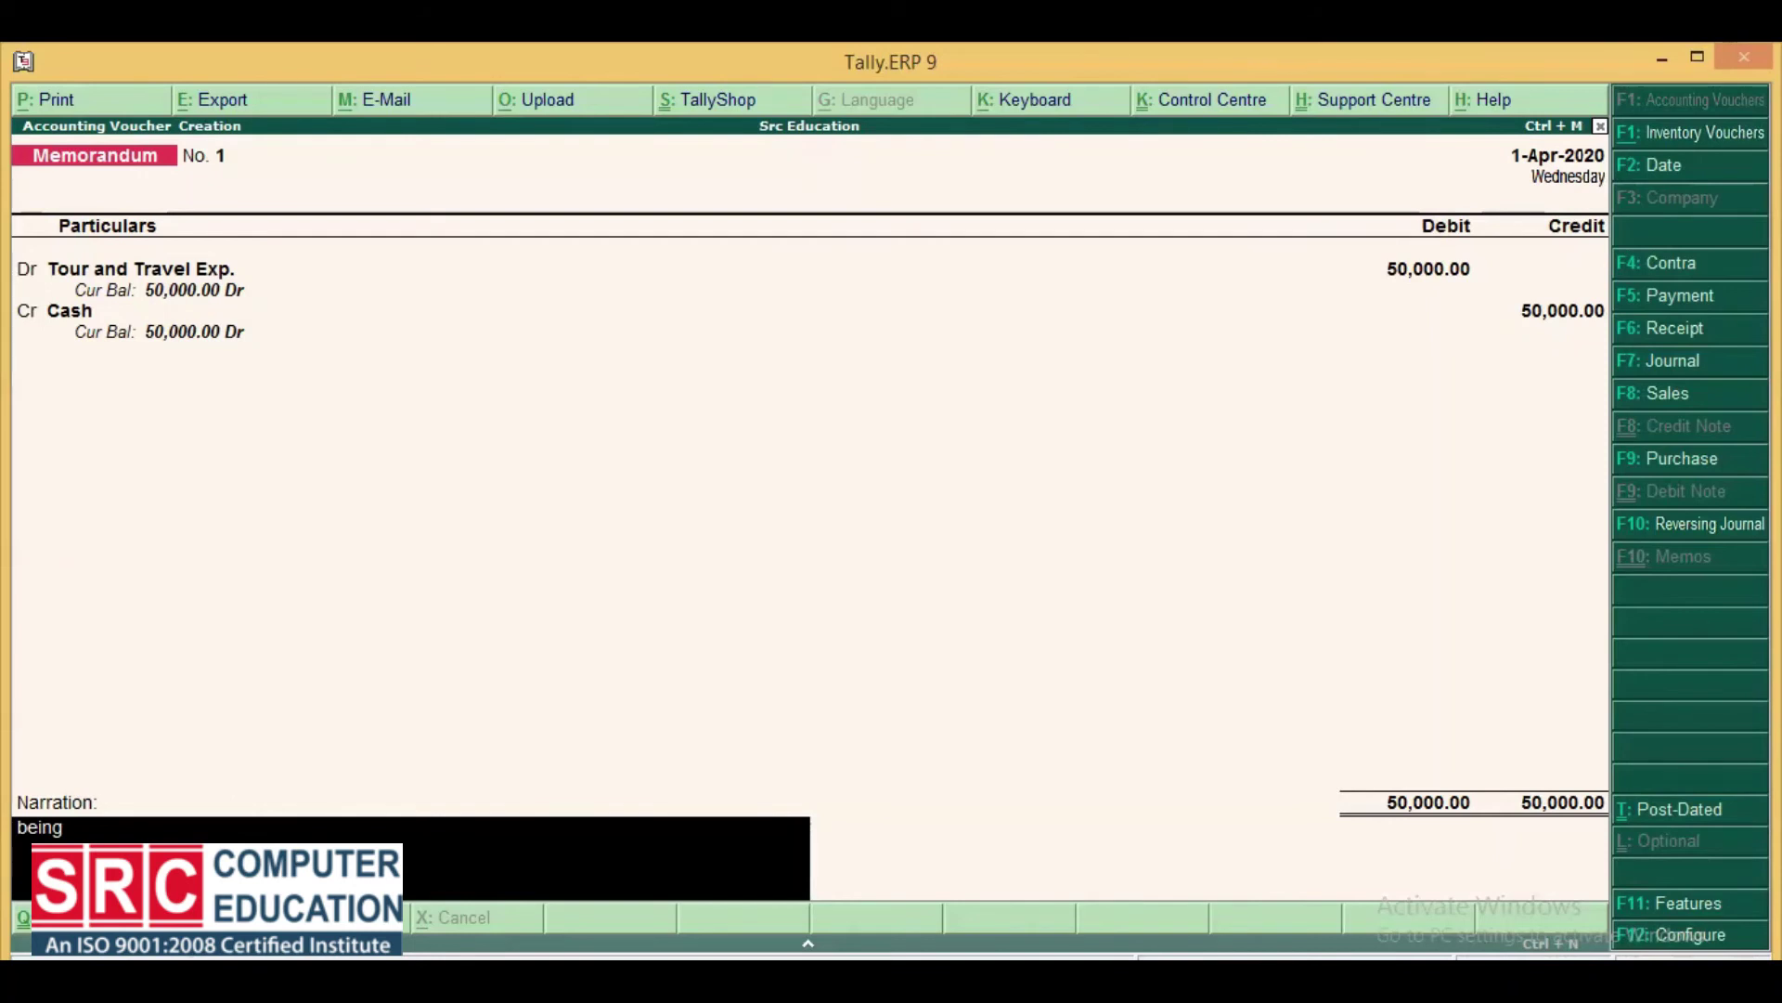
text( cash paid to Mr Ramesh for )
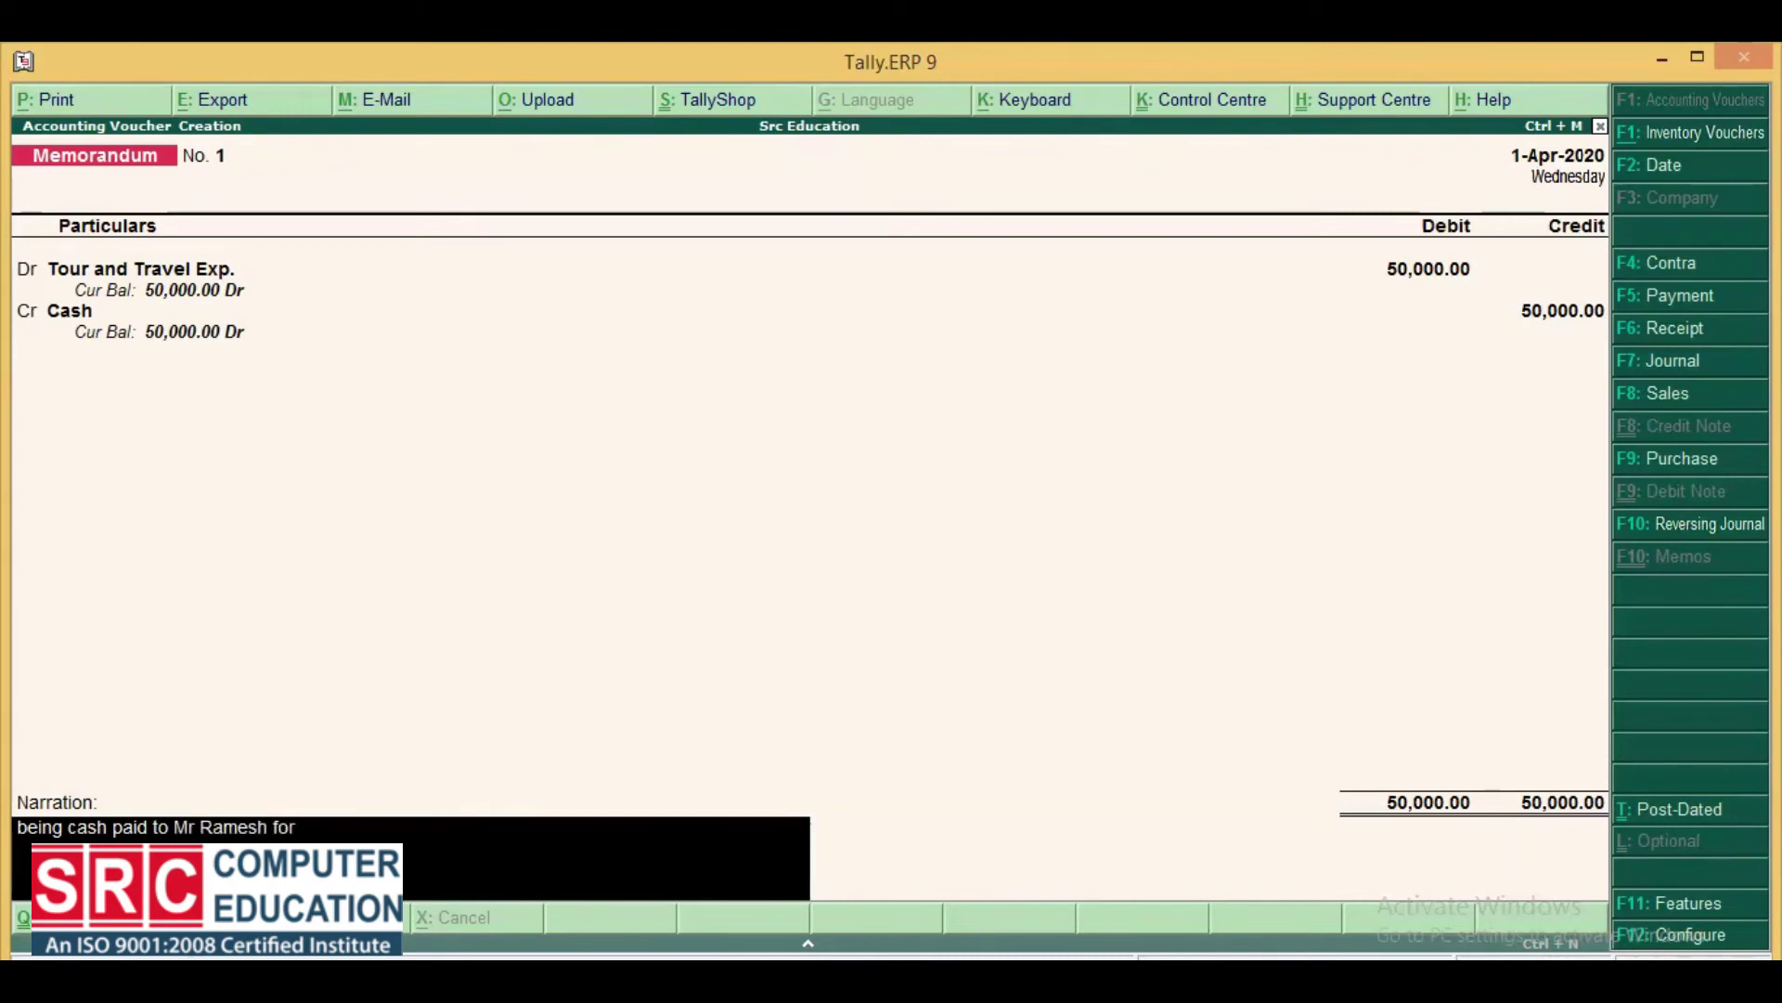
text(Banglore meeting)
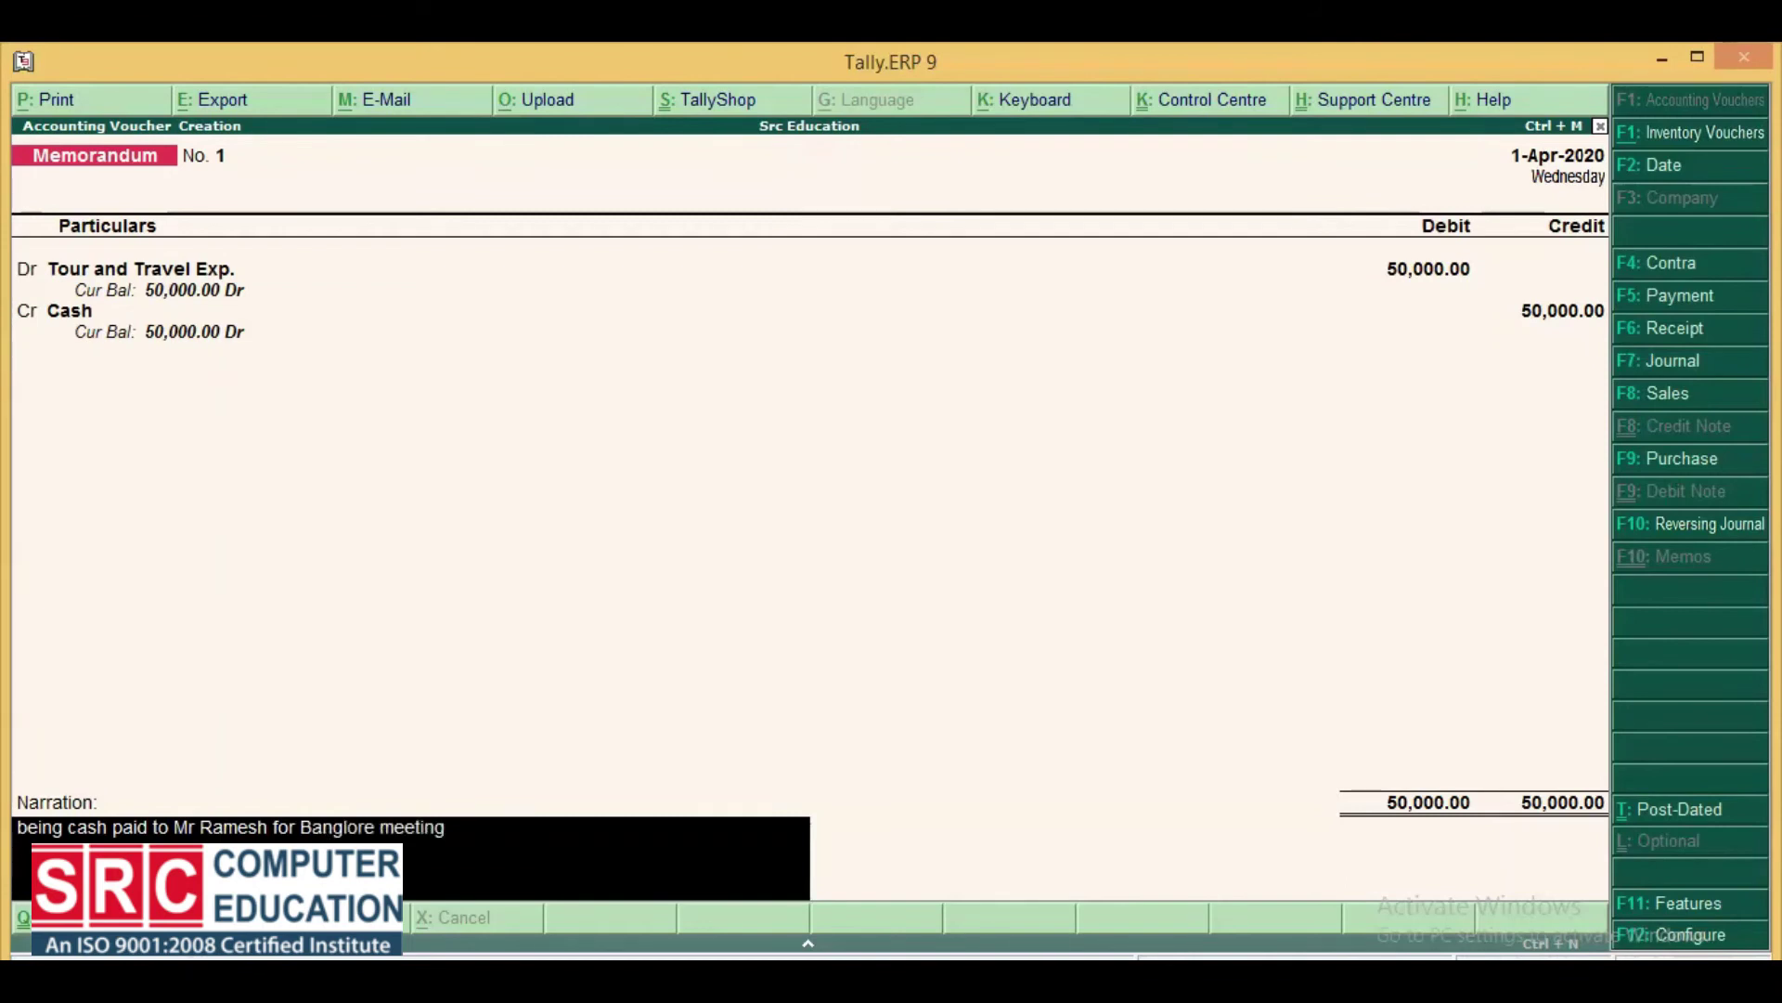
text( exp.)
key(Return)
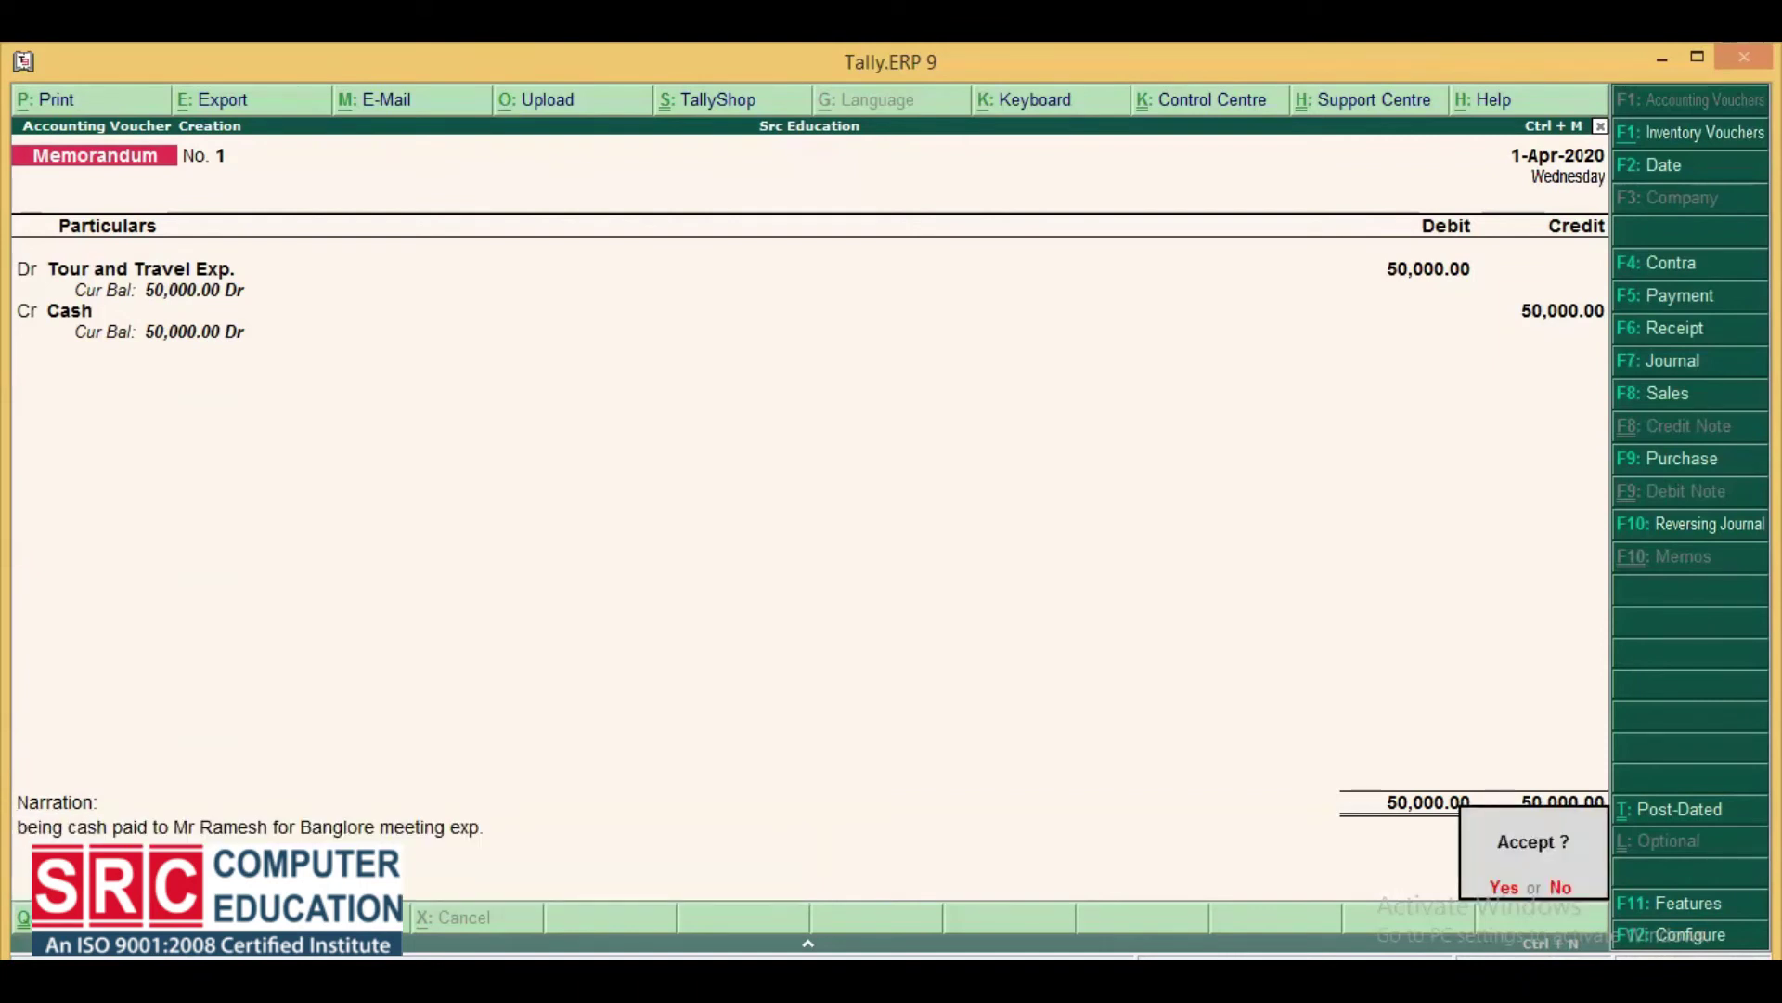
key(Return)
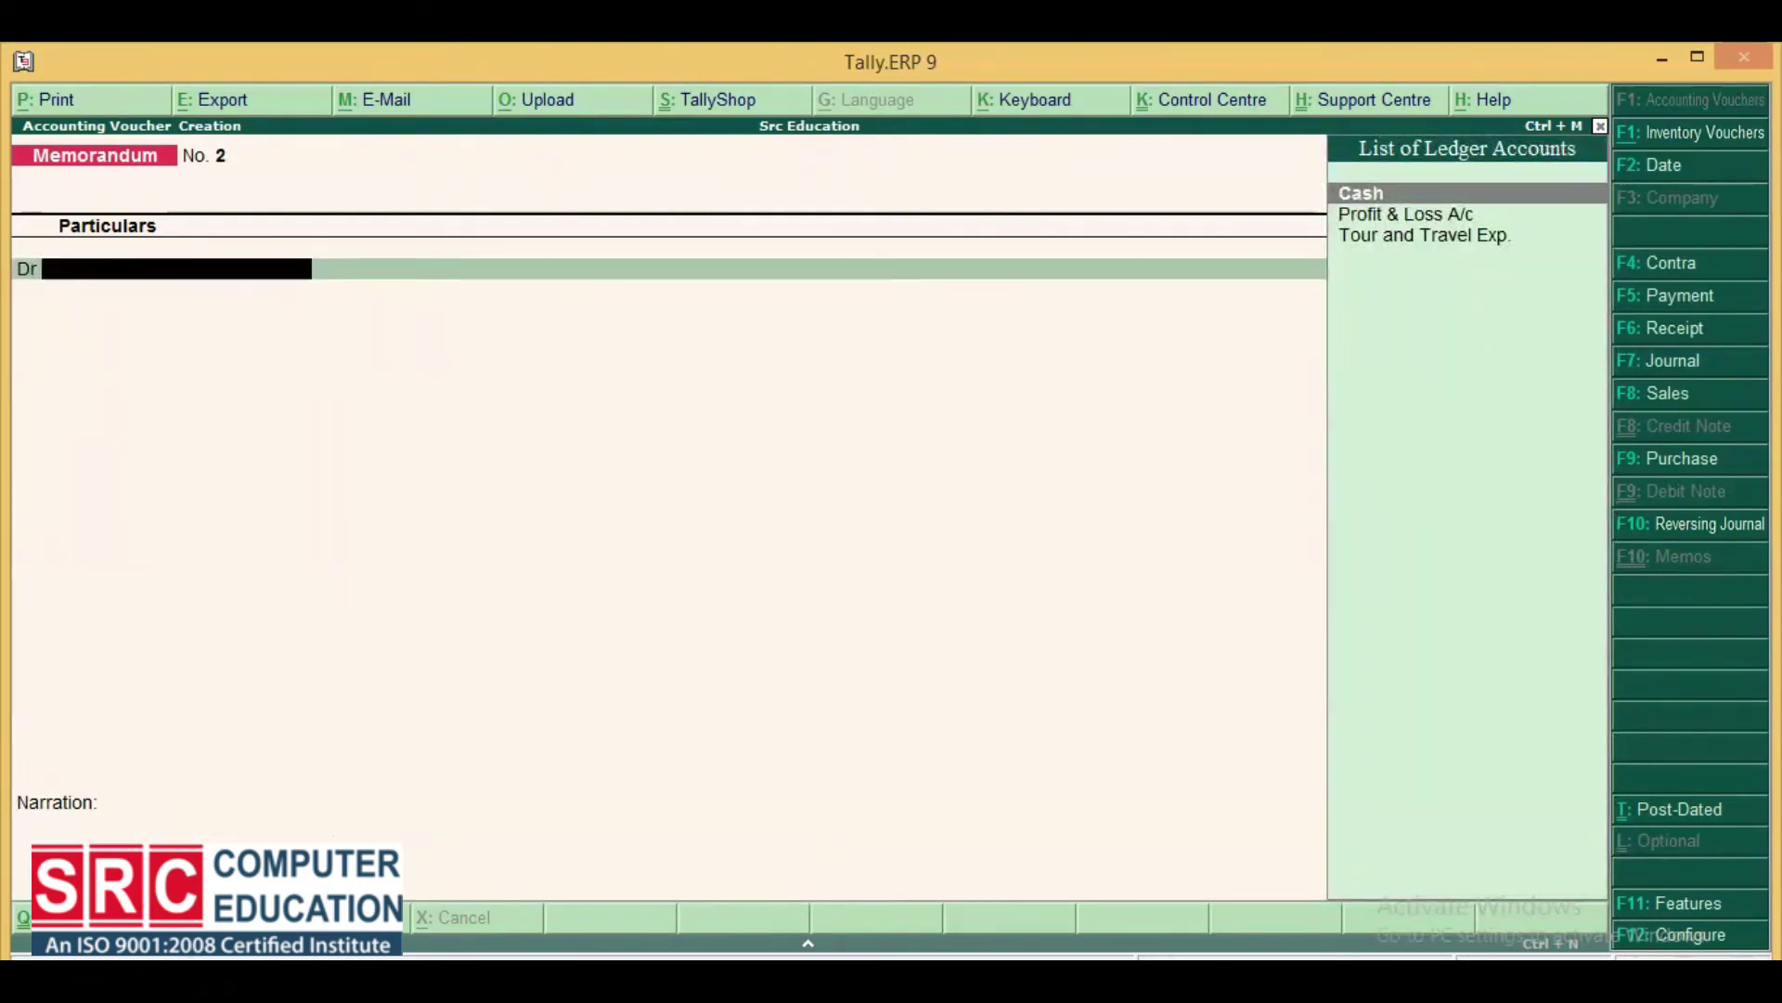
Leave the blank memorandum voucher, open the Balance Sheet and go to Current Assets
key(Escape)
key(Down)
key(Down)
key(Down)
key(Down)
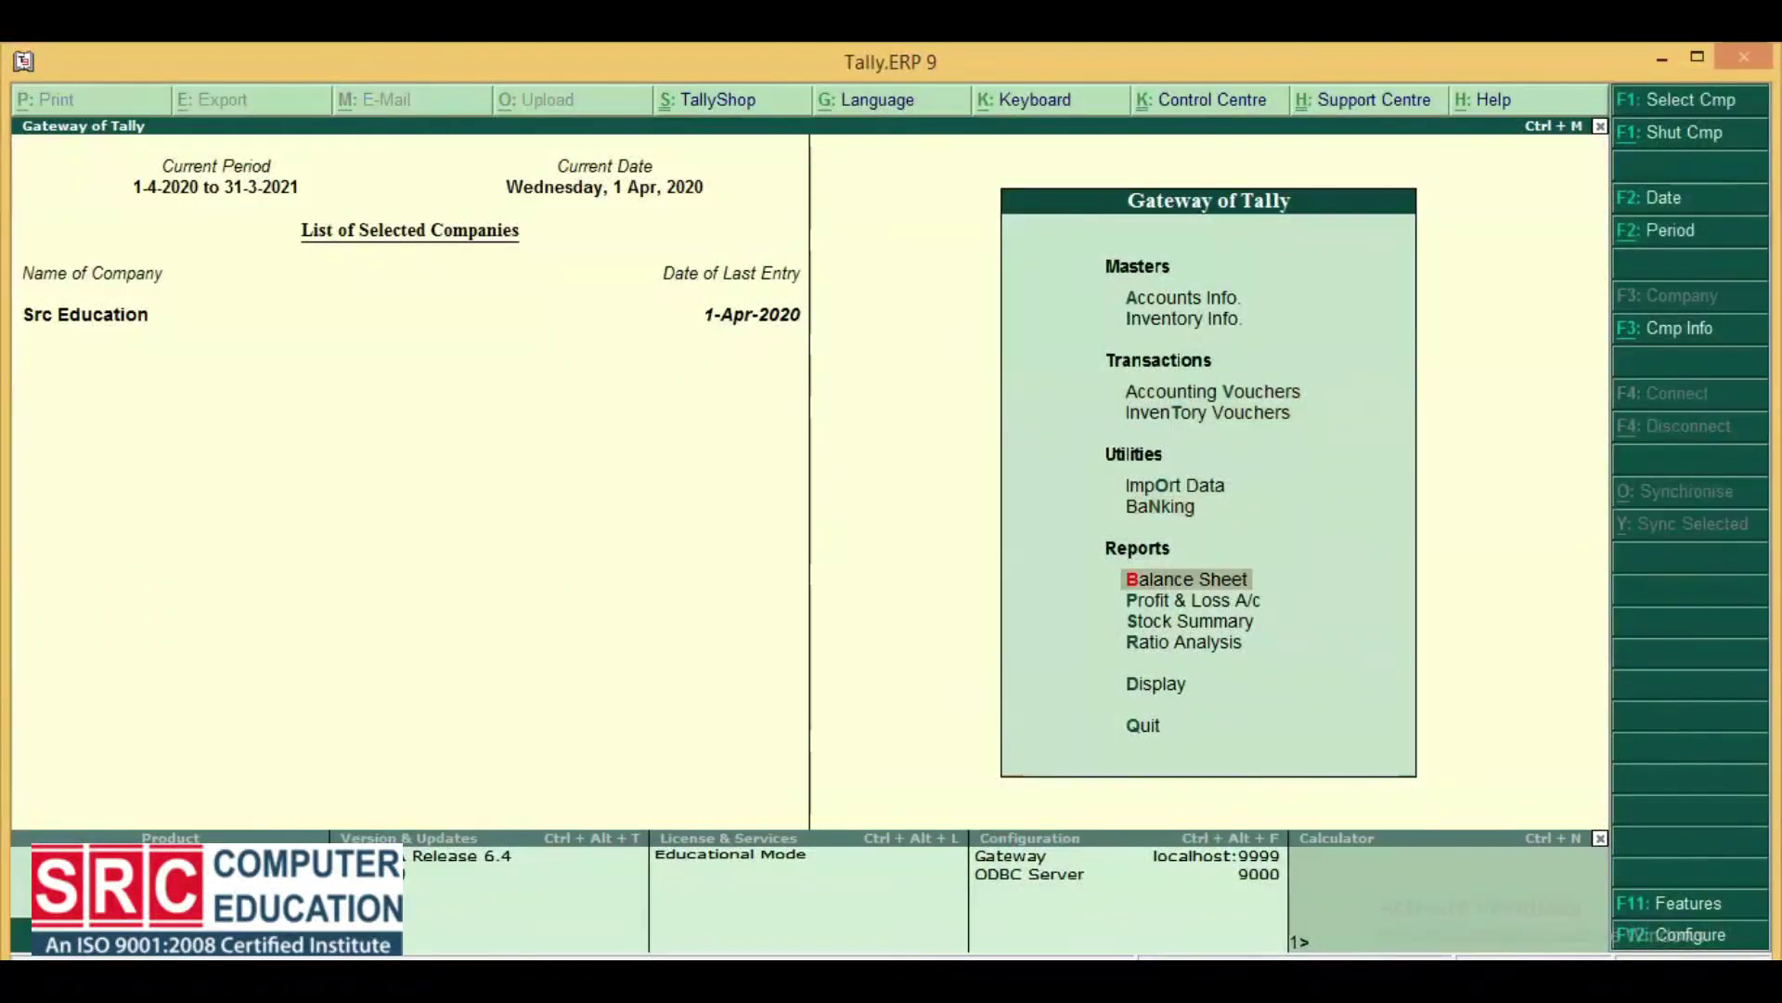
key(Return)
key(Right)
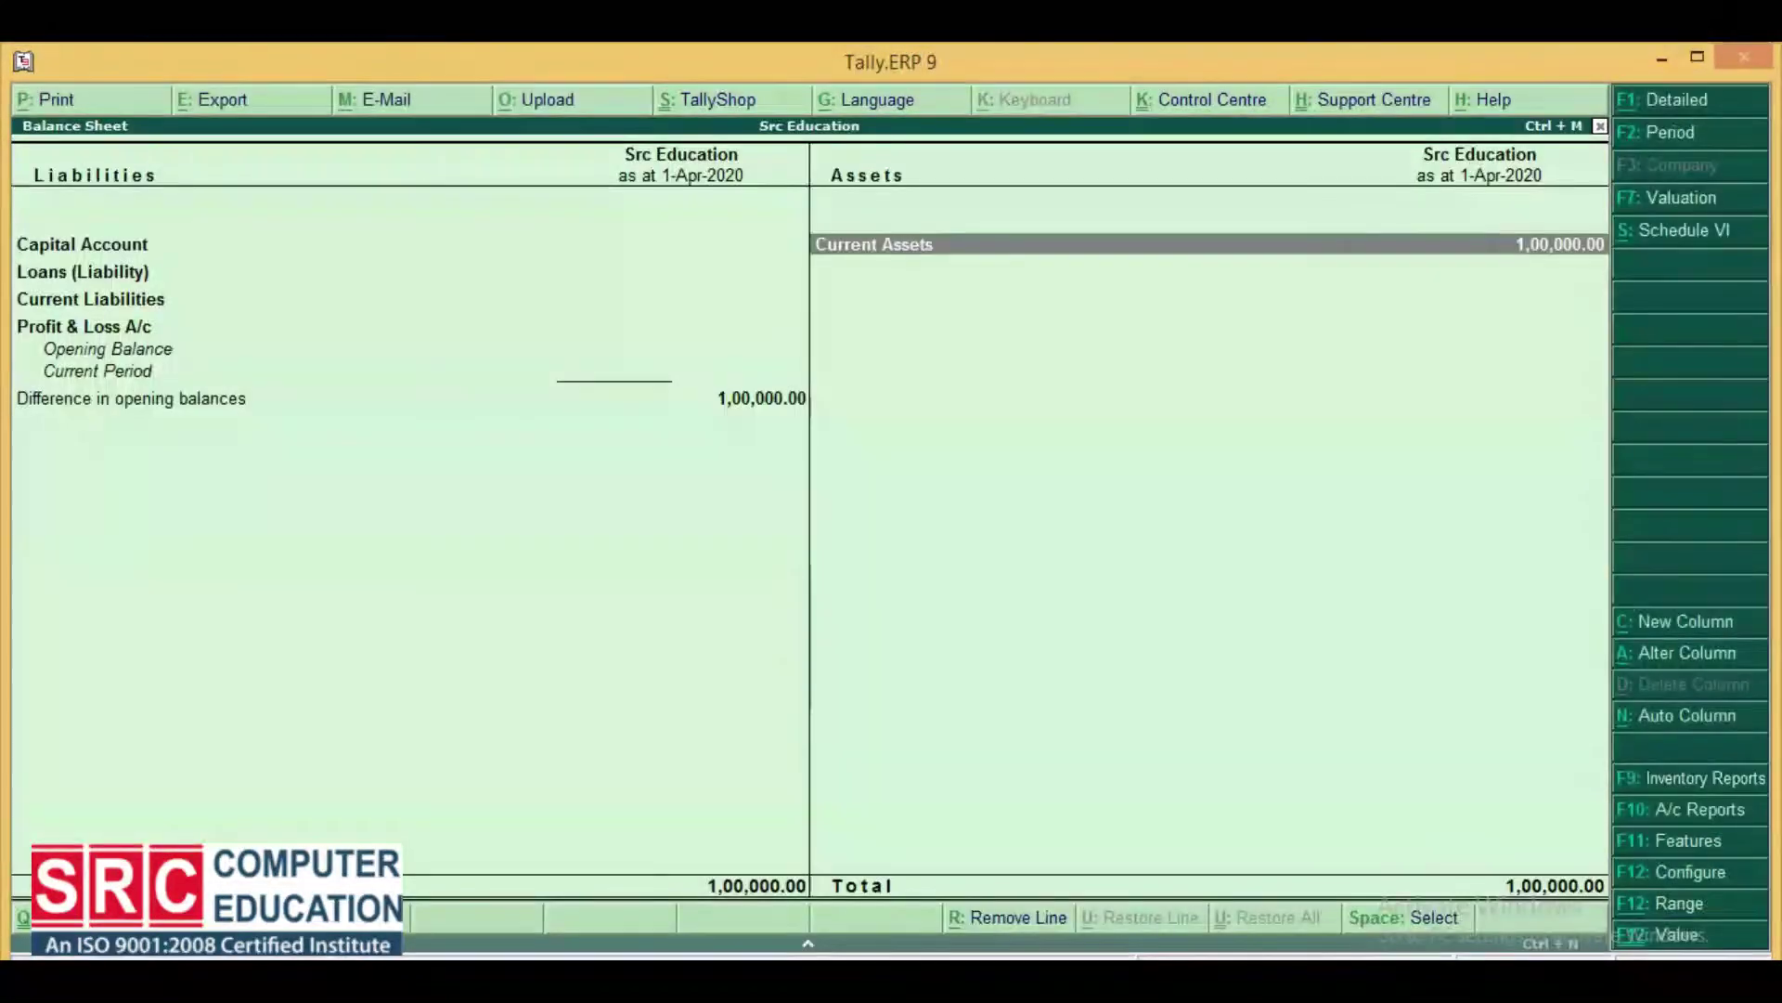
Drill down from Current Assets through Cash-in-Hand to the Cash ledger's April vouchers, and return to the Gateway of Tally
key(Return)
key(Return)
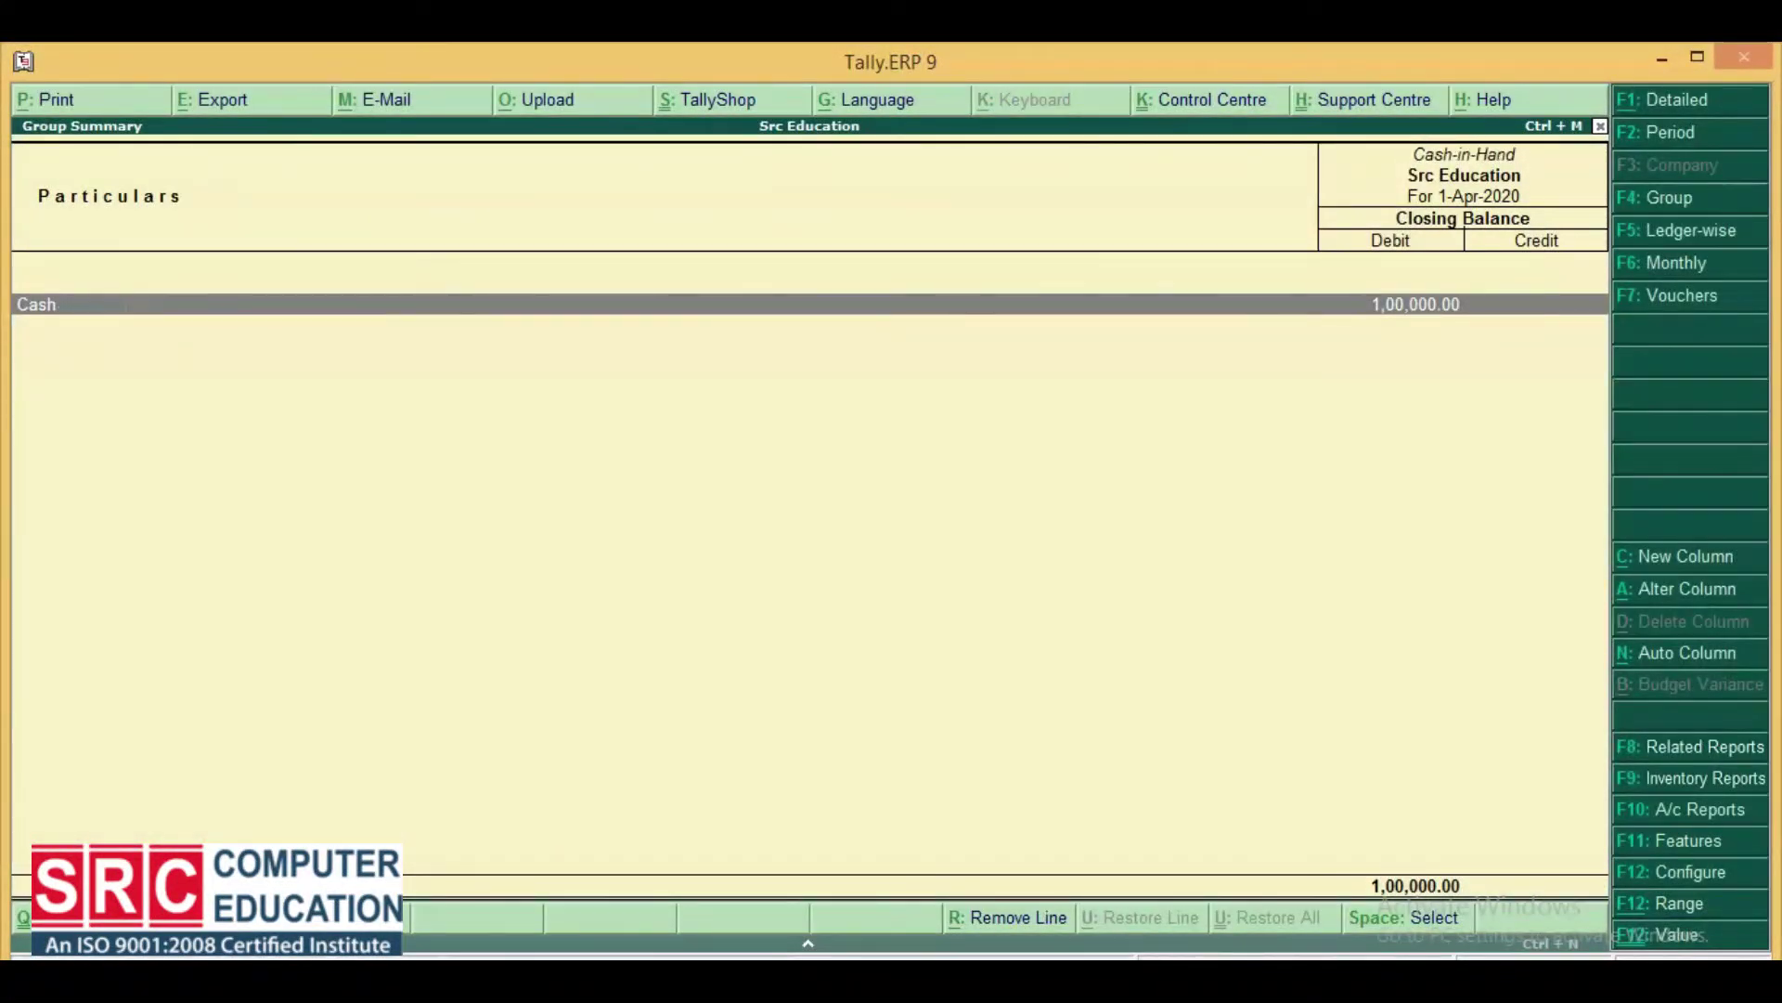
key(Return)
key(Return)
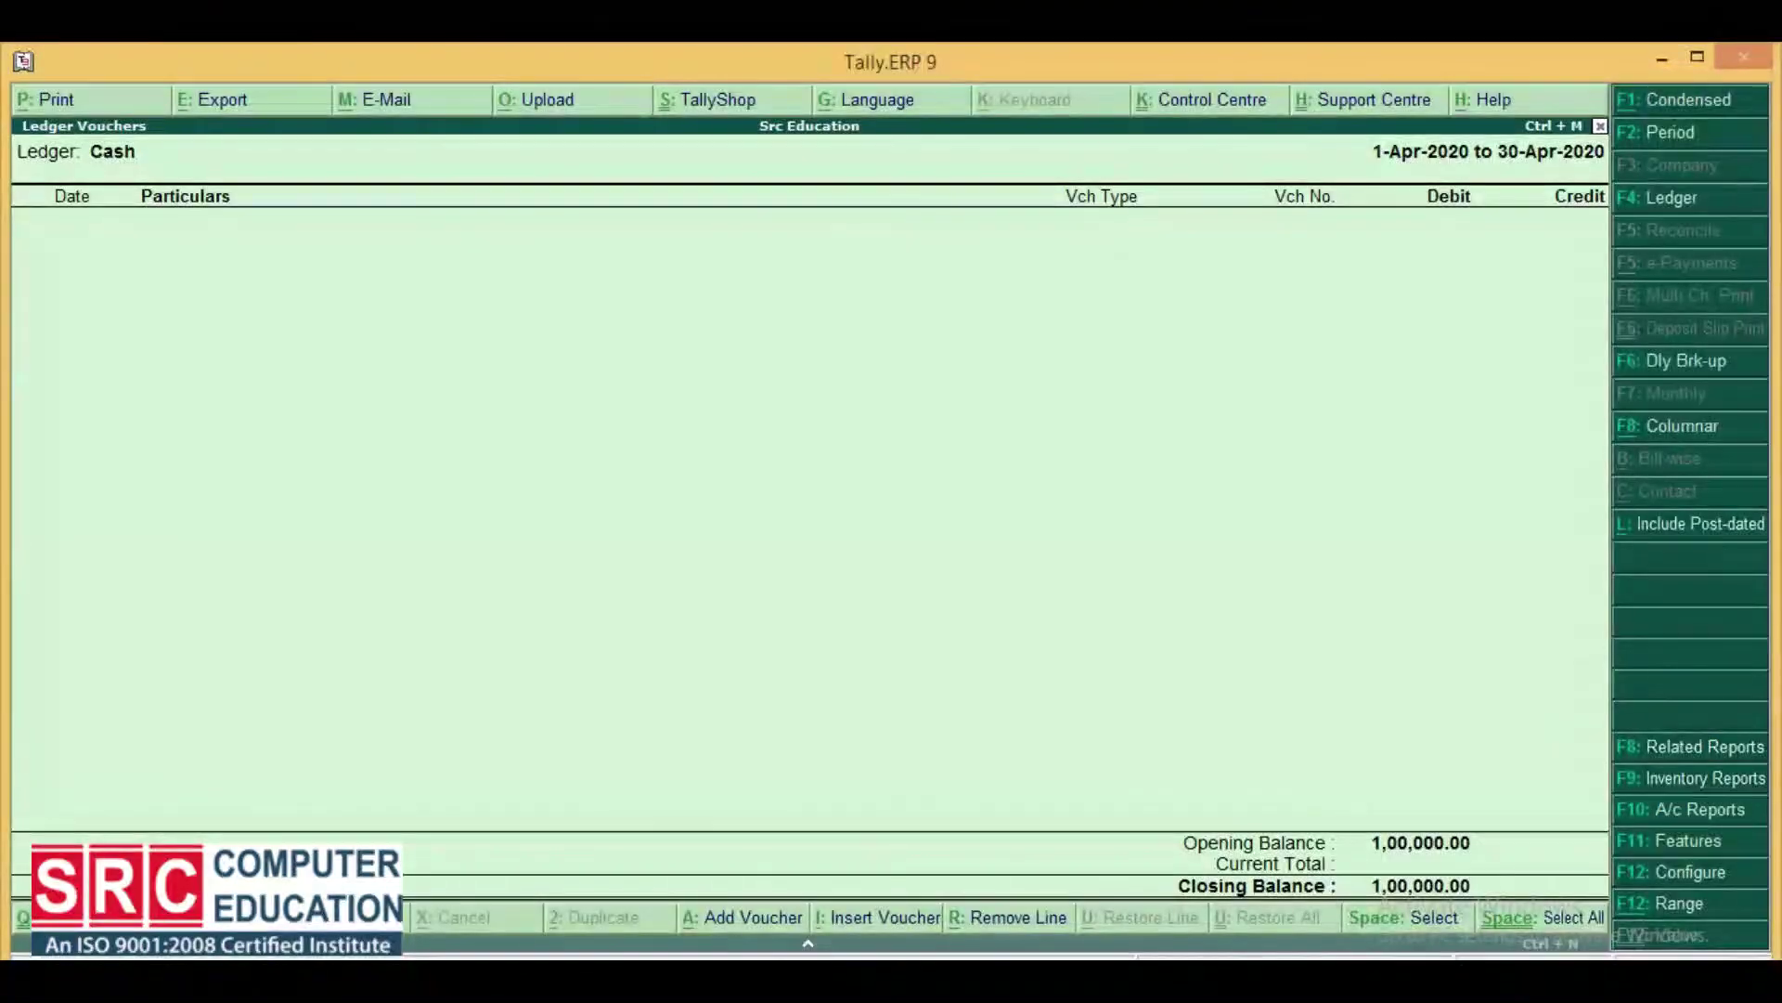
key(Escape)
key(Escape)
key(Escape)
key(Escape)
key(Escape)
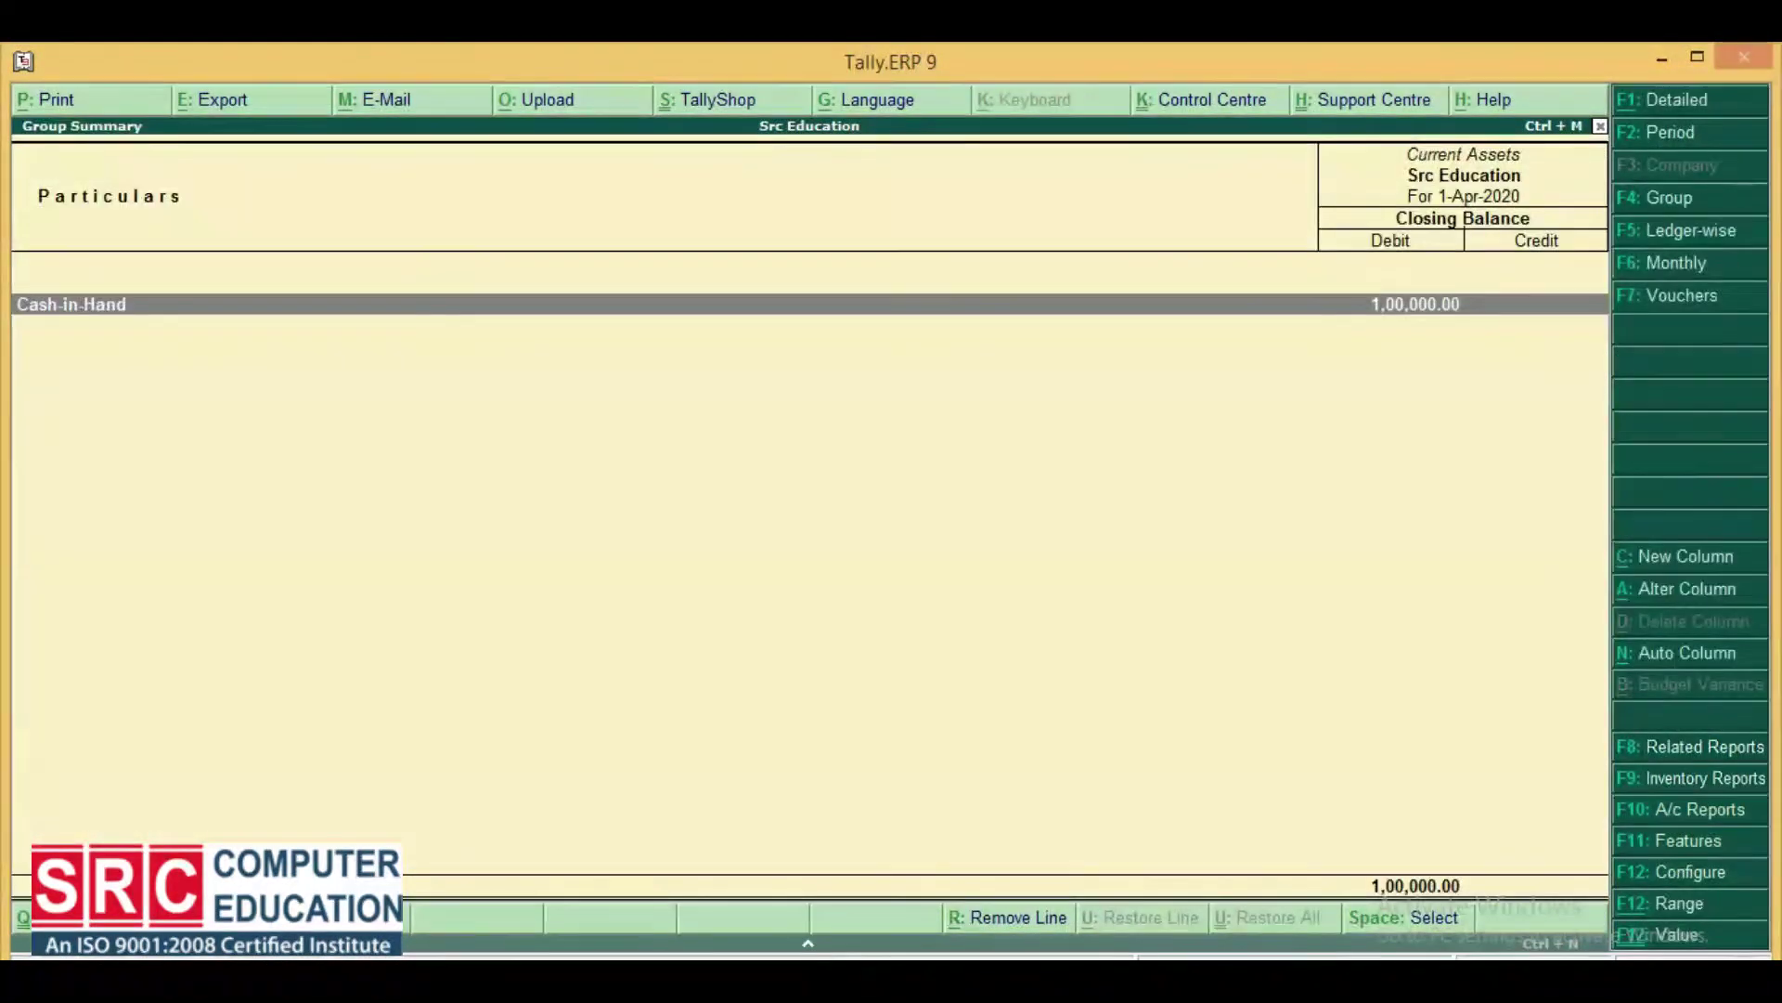
Examine the Profit & Loss A/c for indirect expenses and close it
key(Down)
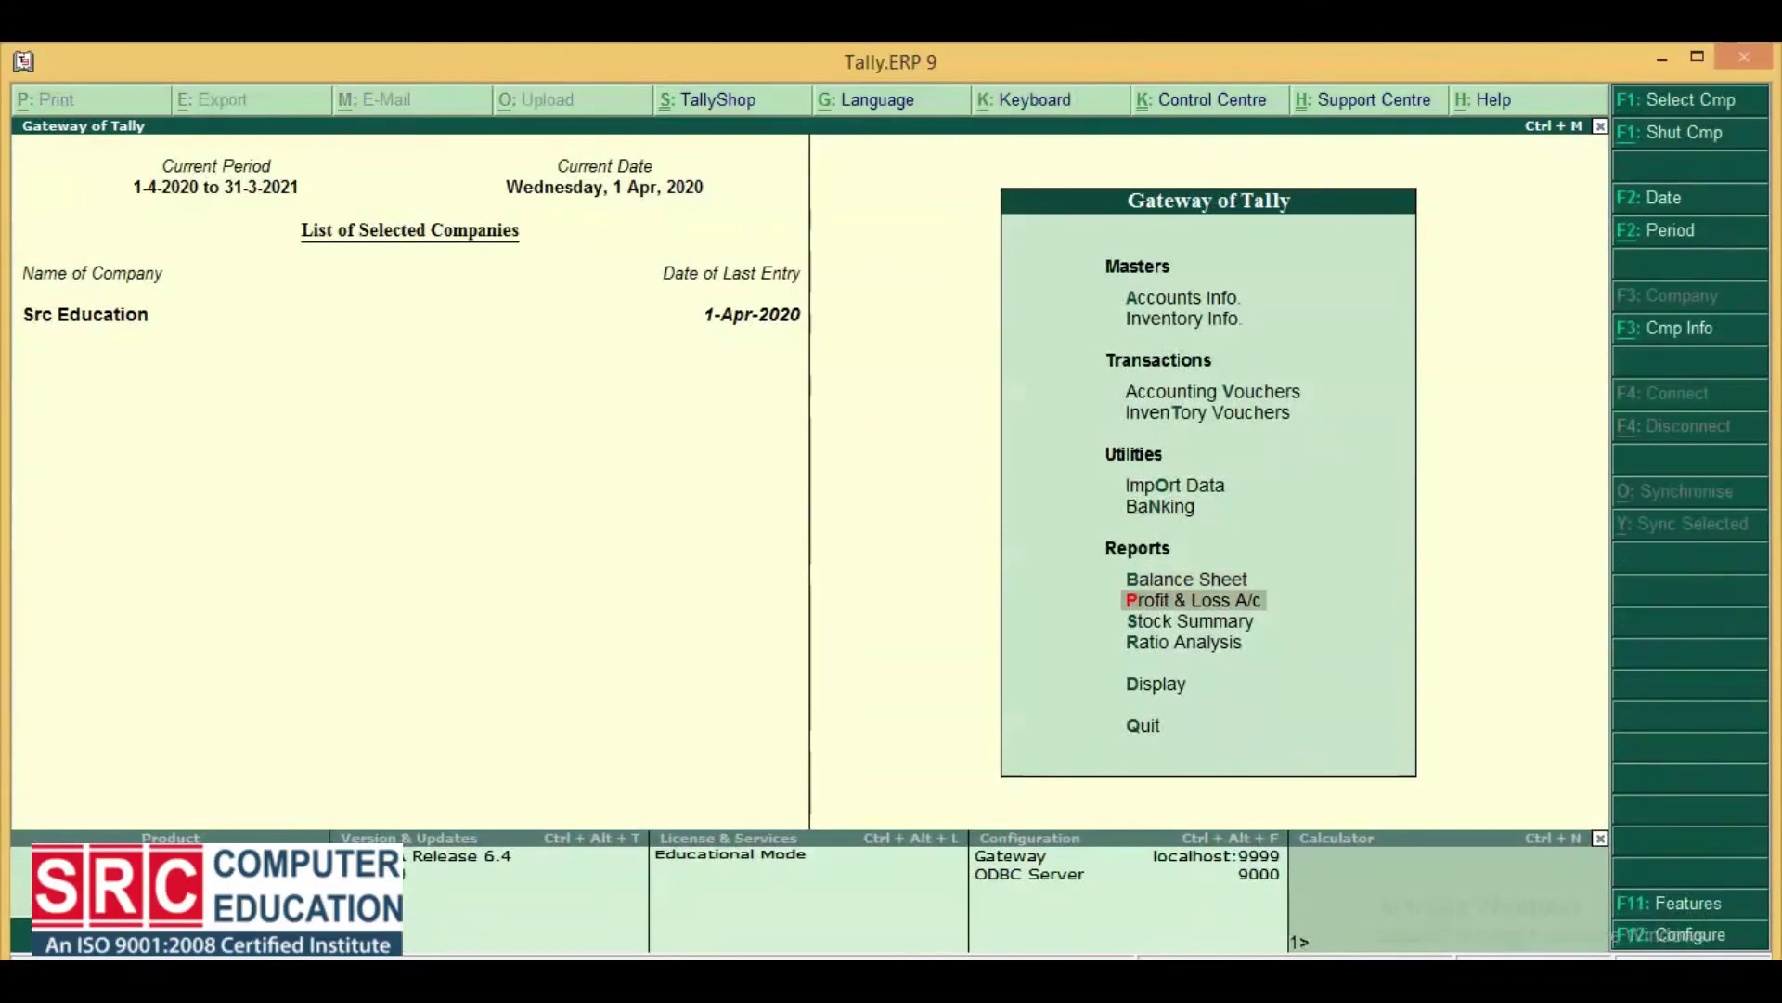
key(Return)
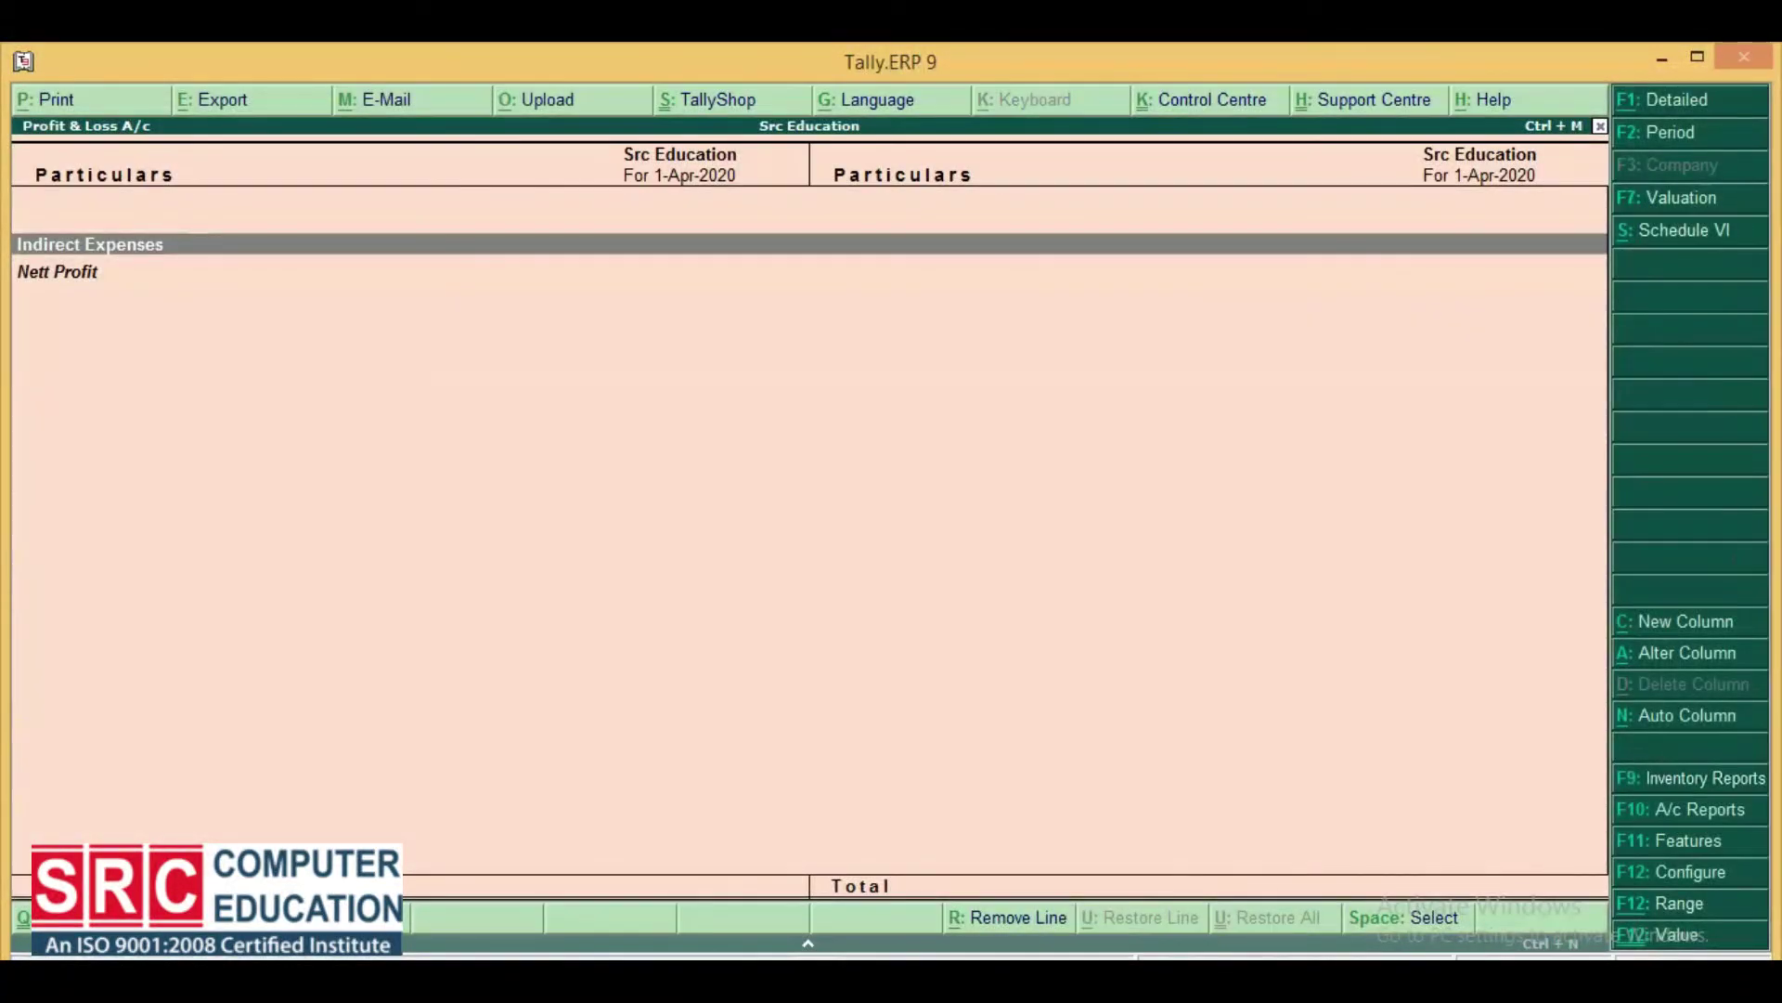
key(Escape)
Examine the memorandum entry for Tour and Travel Exp. in the Day Book and return to the Gateway of Tally
key(Down)
key(Down)
key(Down)
key(Return)
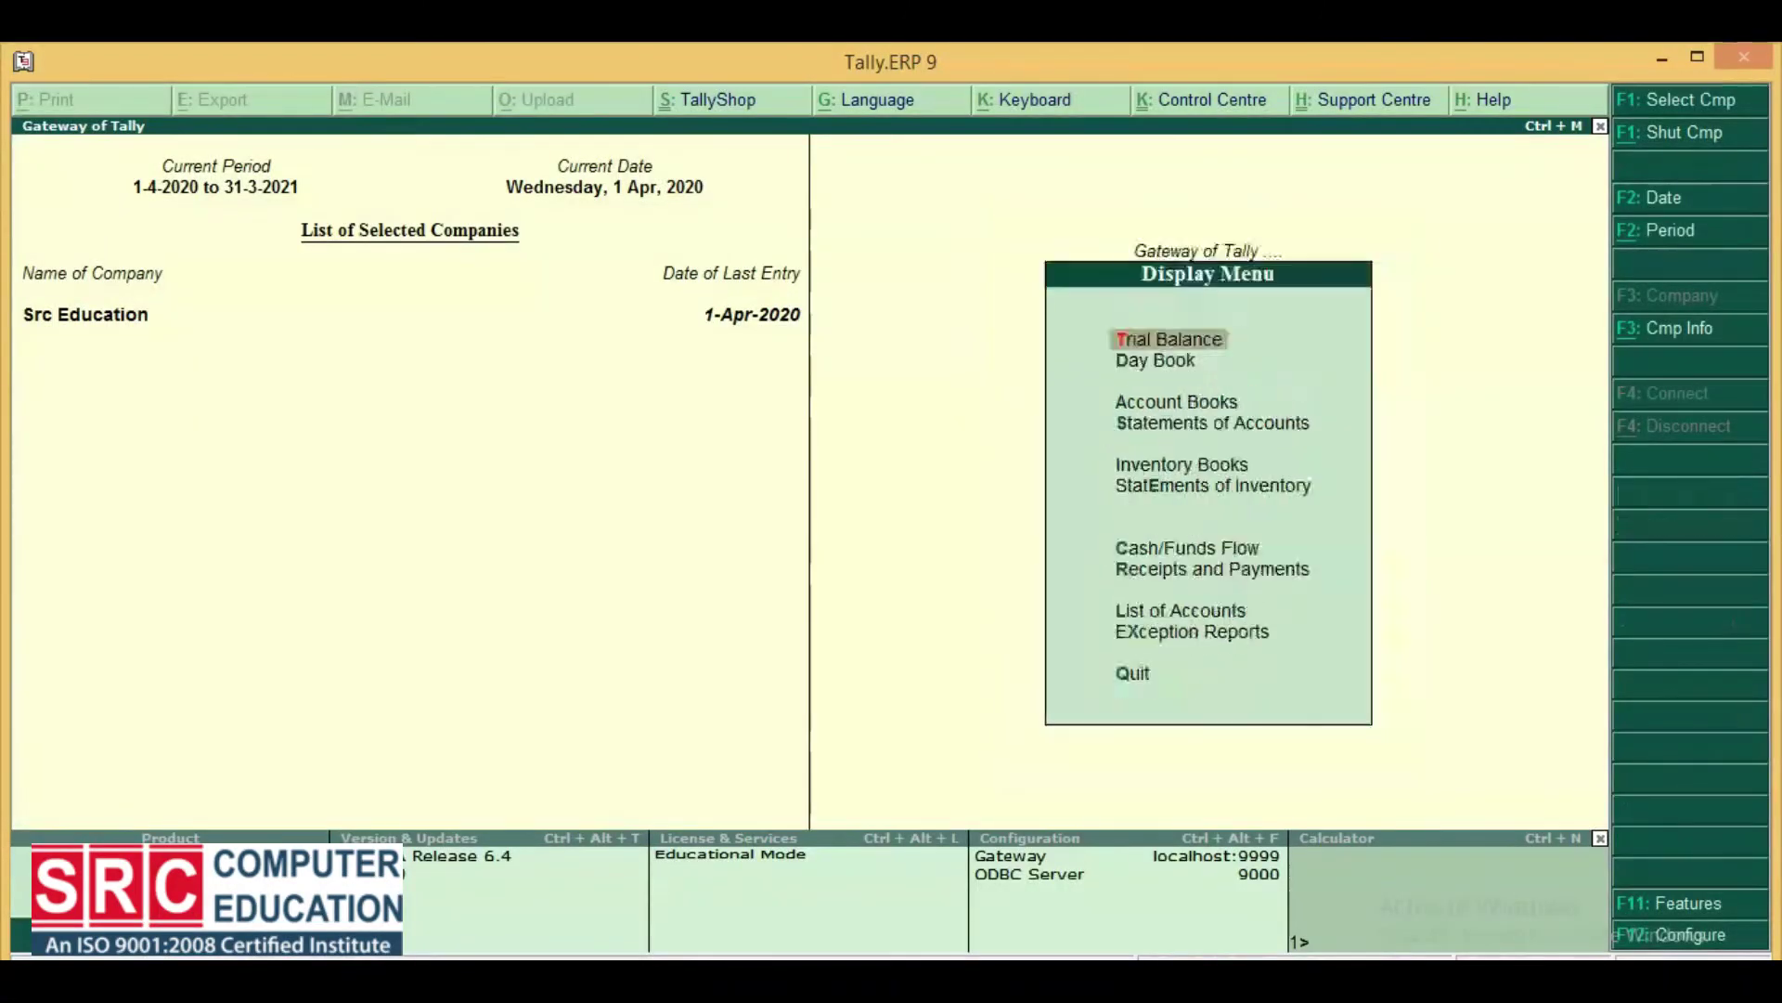
key(Down)
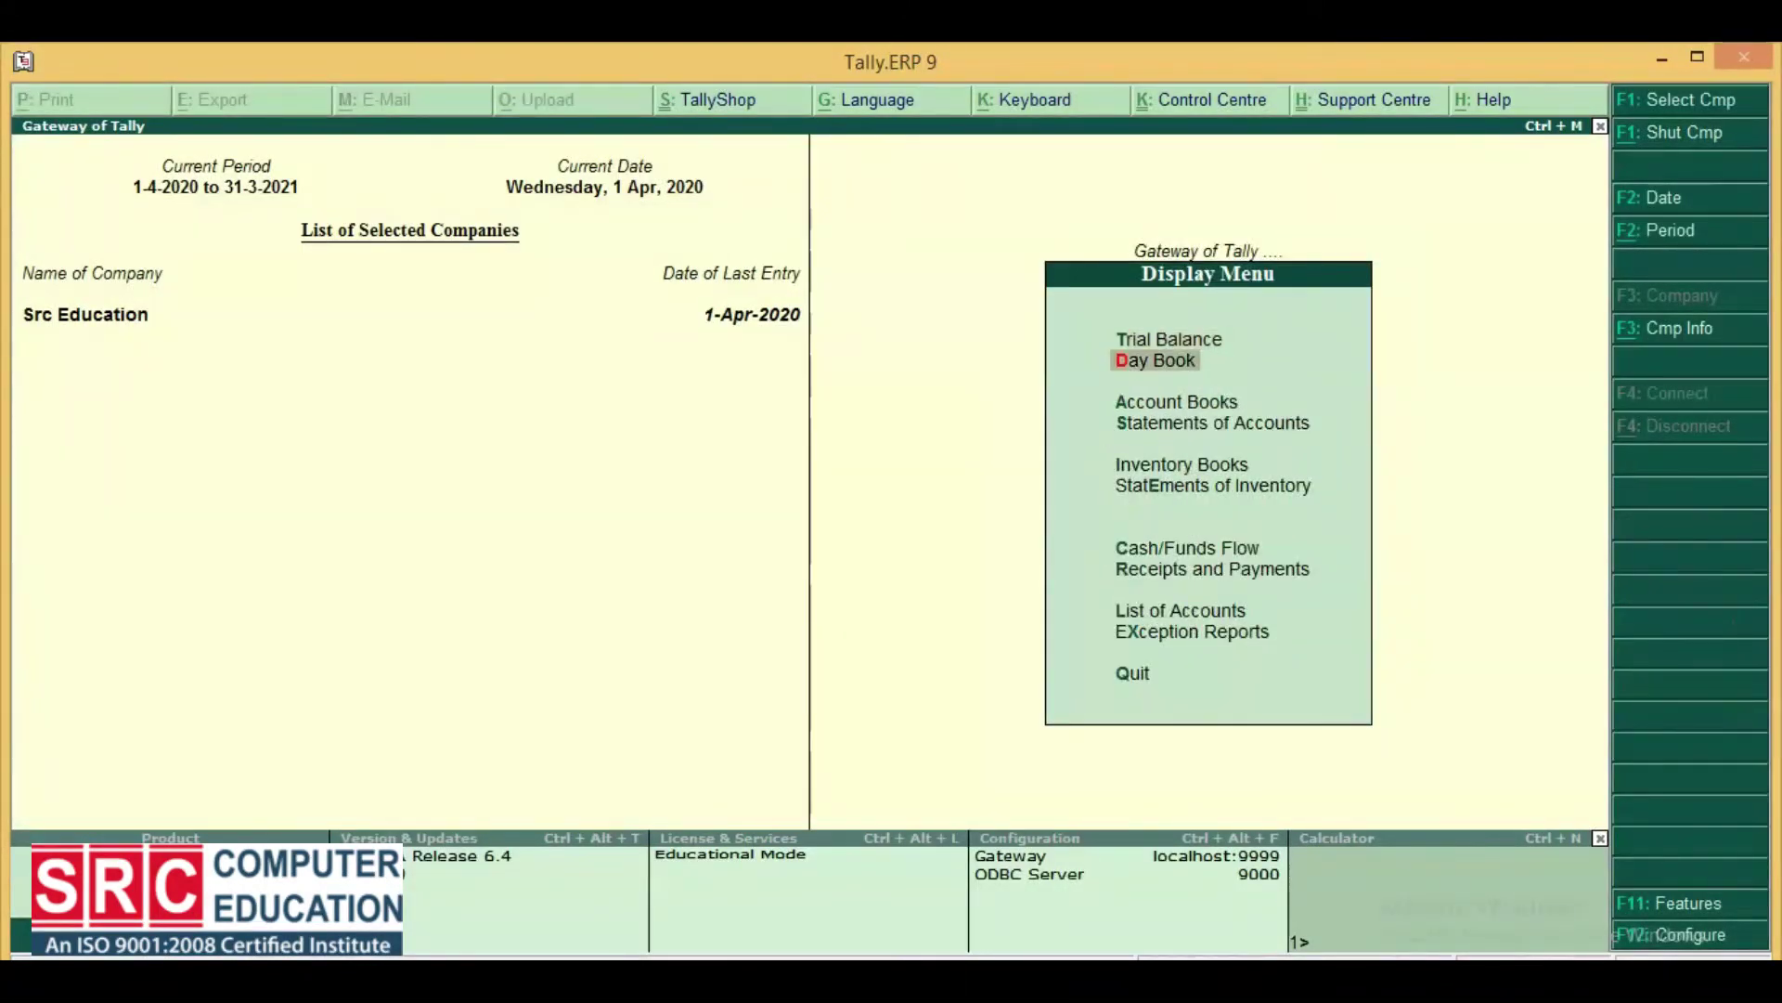
key(Return)
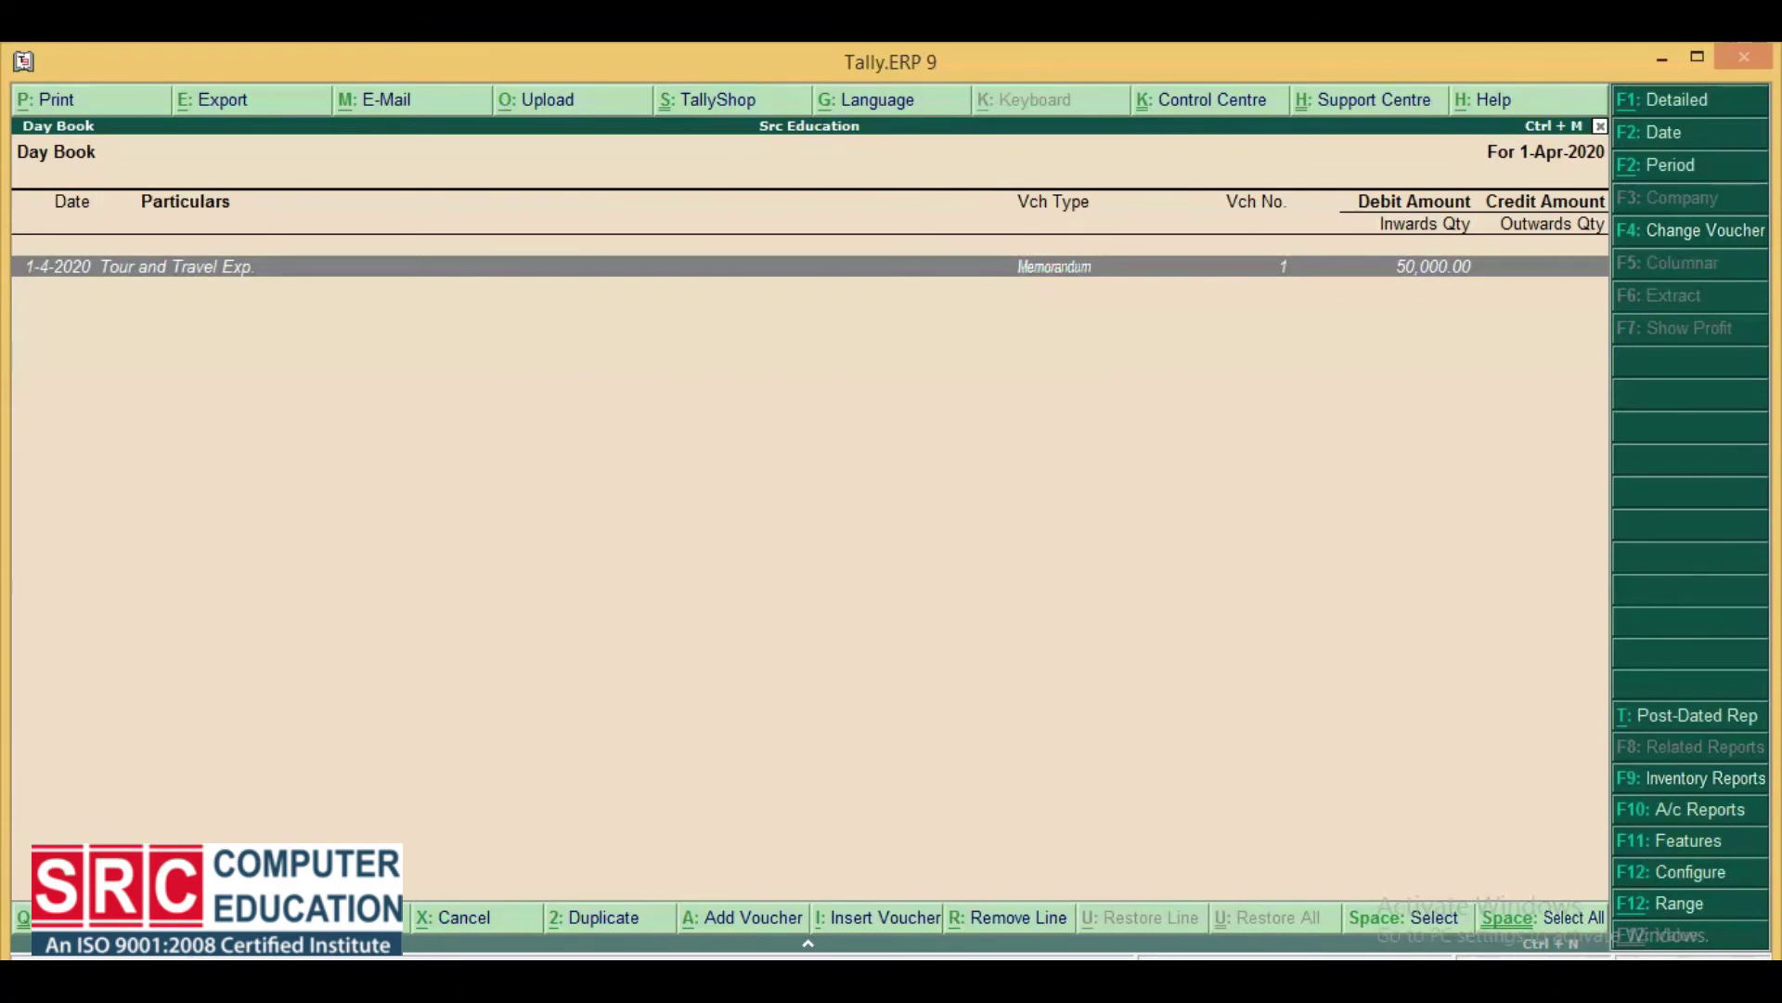
key(Escape)
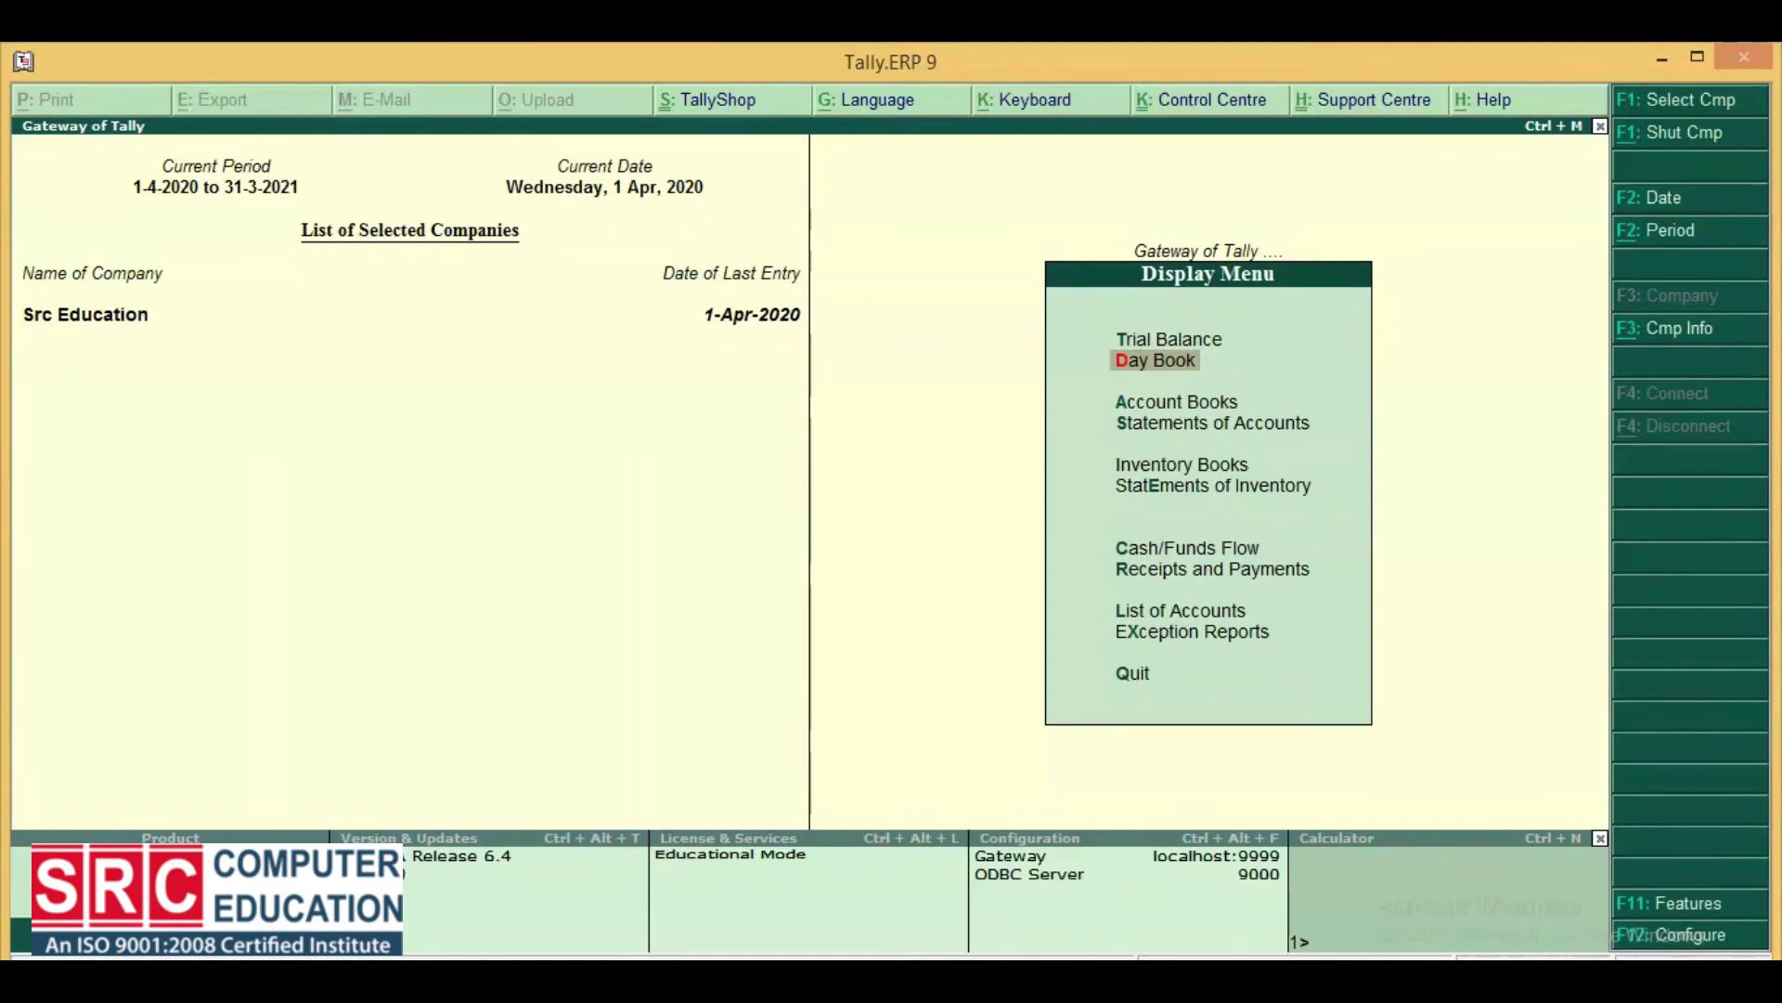
key(Escape)
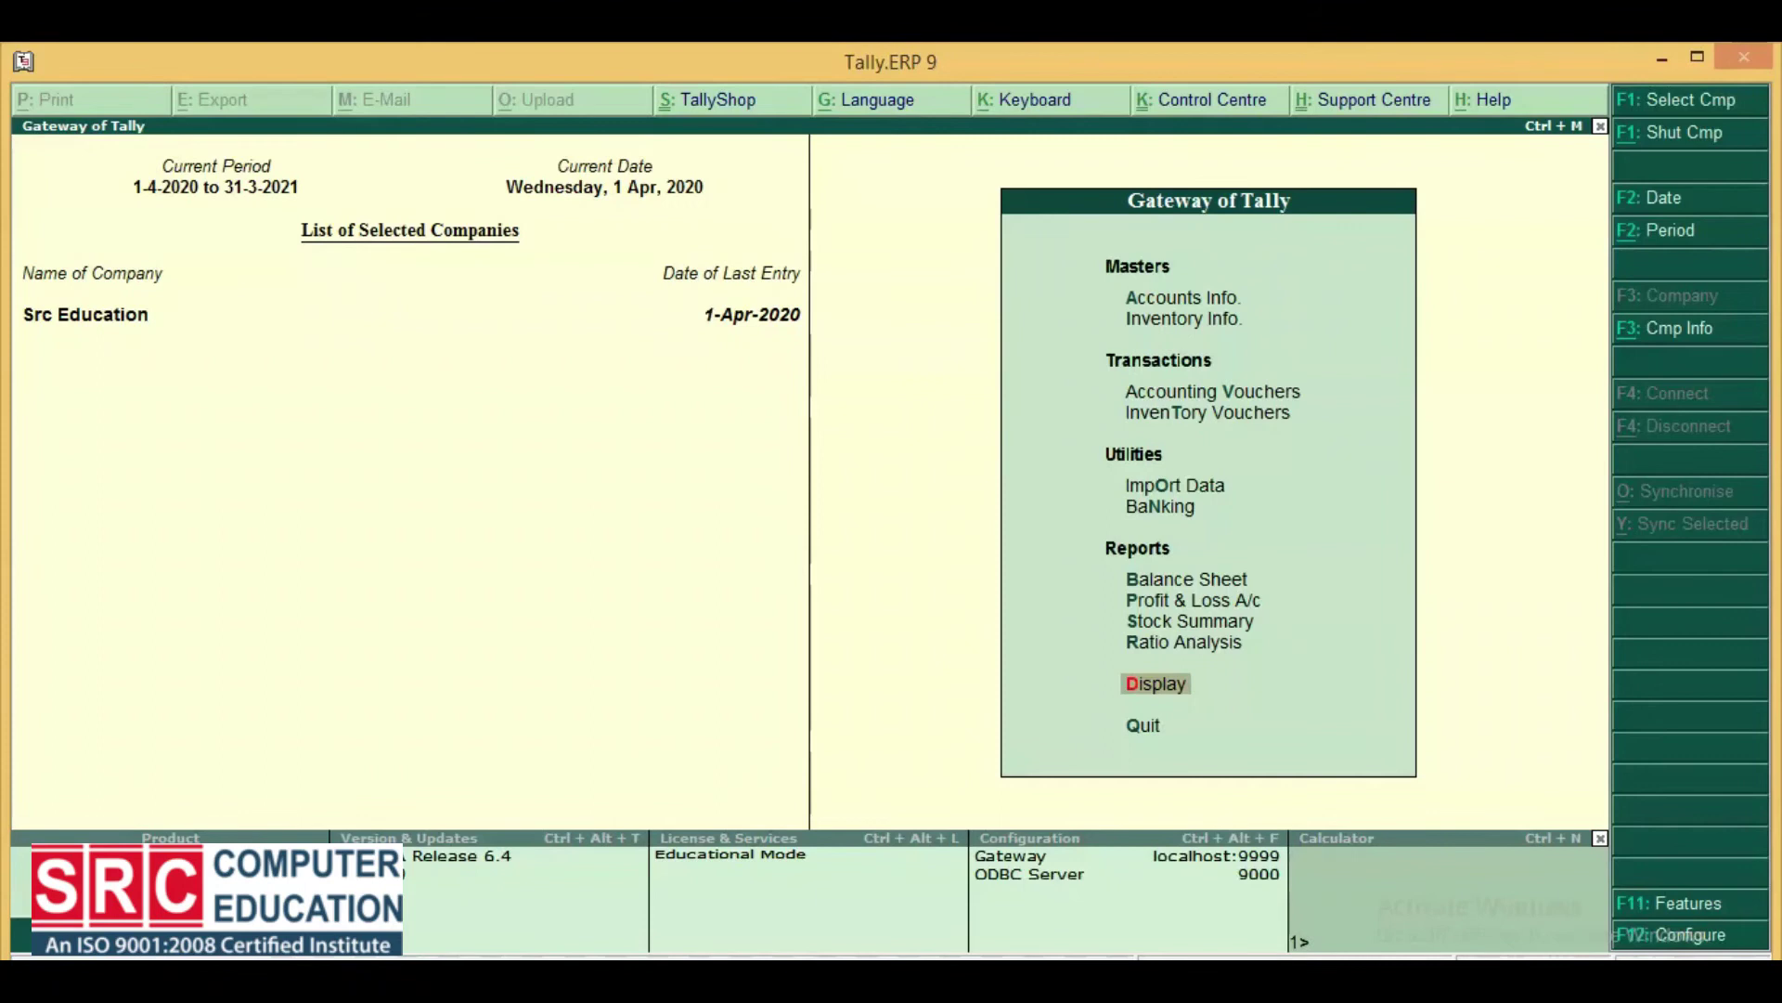
Review the April vouchers in the Memorandum Vouchers exception report and return to the list of exception reports
key(Return)
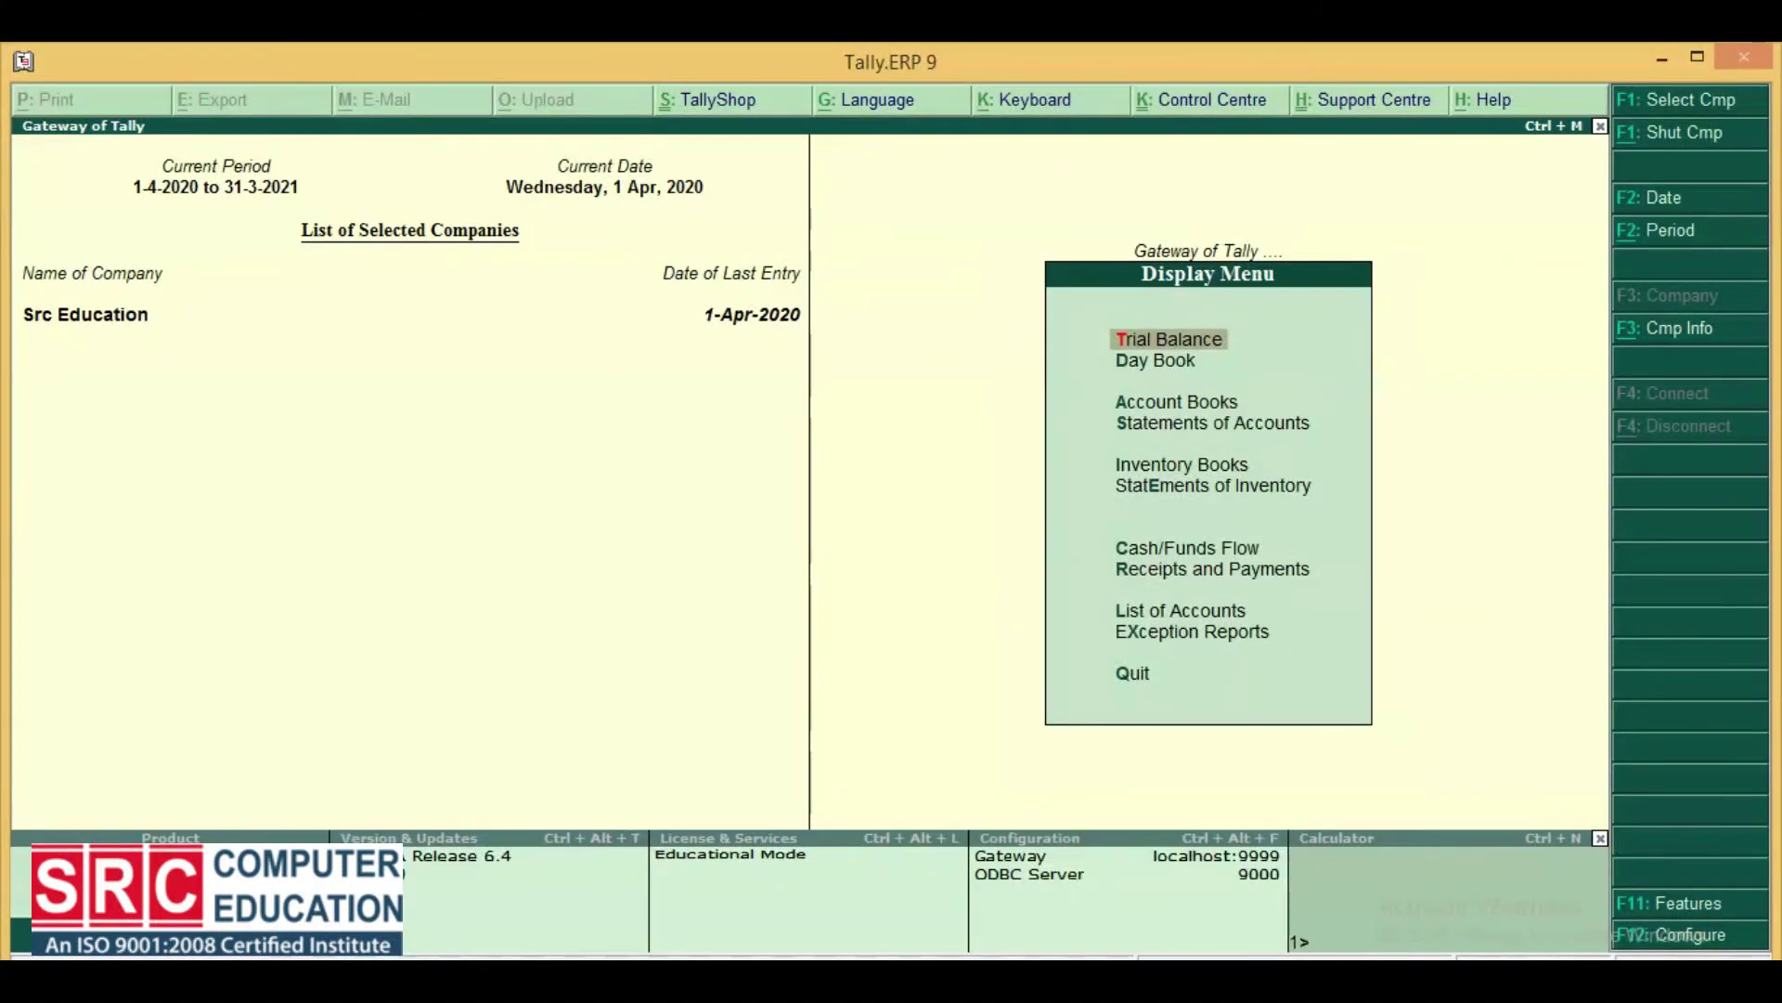
key(Up)
key(Up)
key(Up)
key(Down)
key(Return)
key(Down)
key(Down)
key(Down)
key(Down)
key(Return)
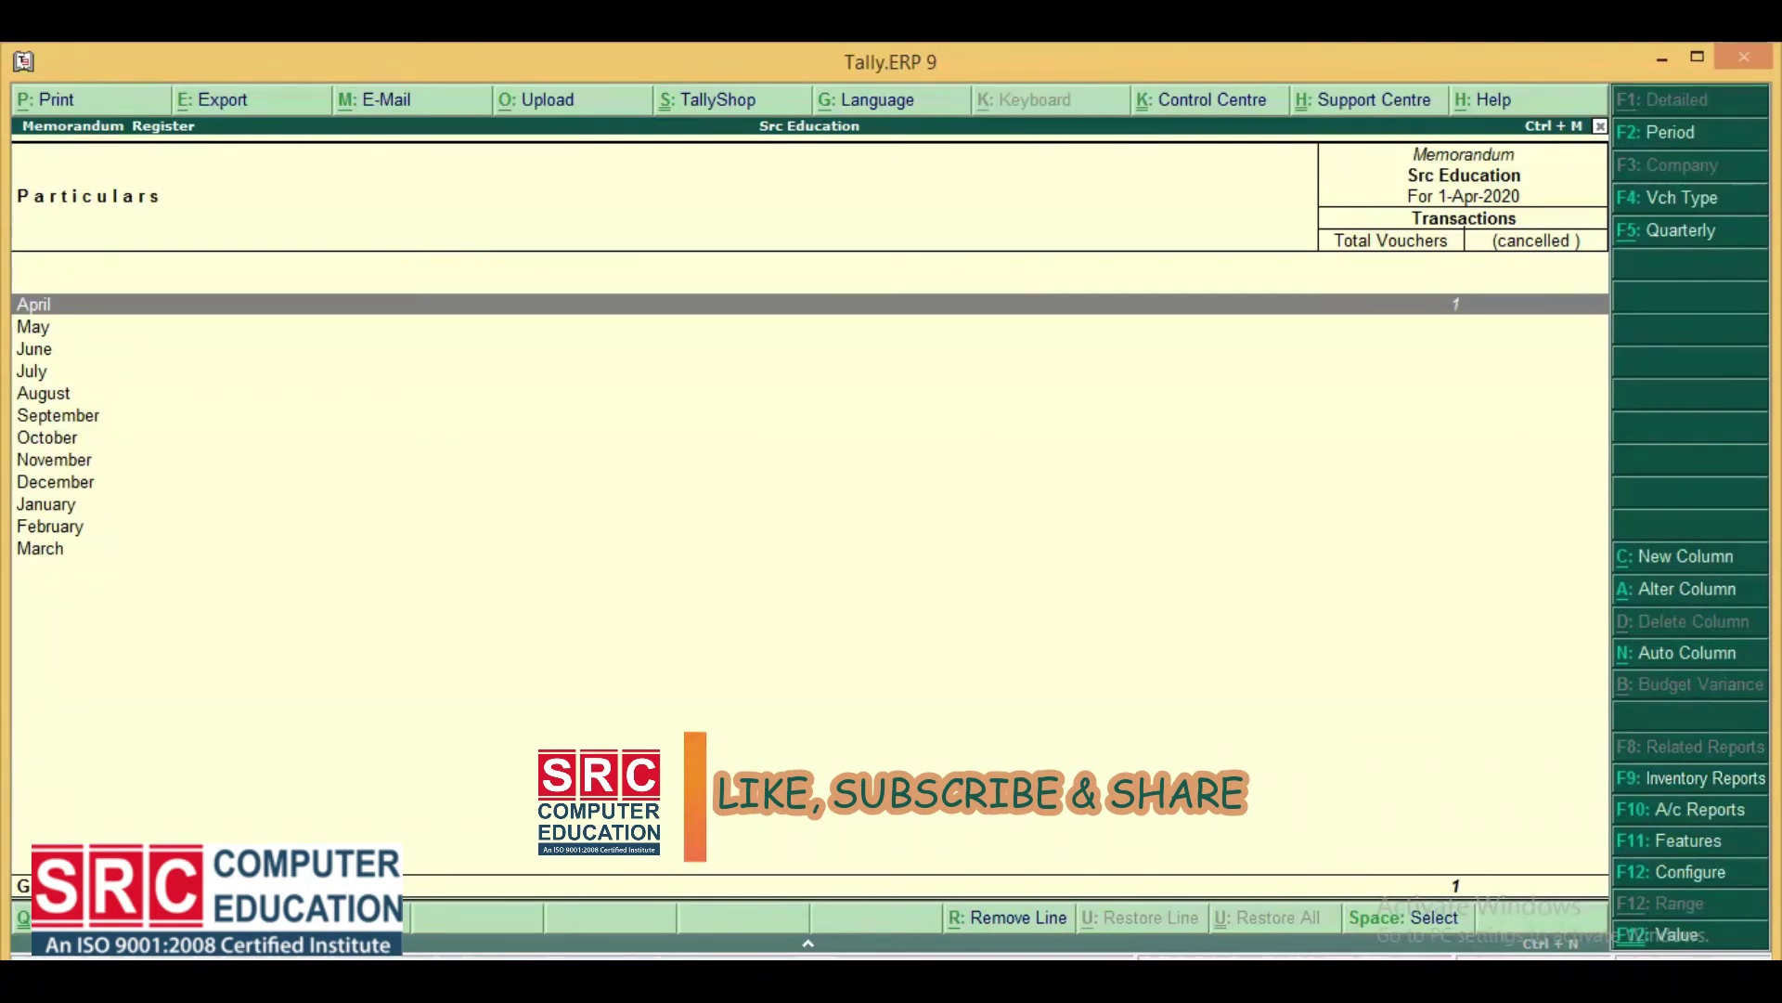
key(Return)
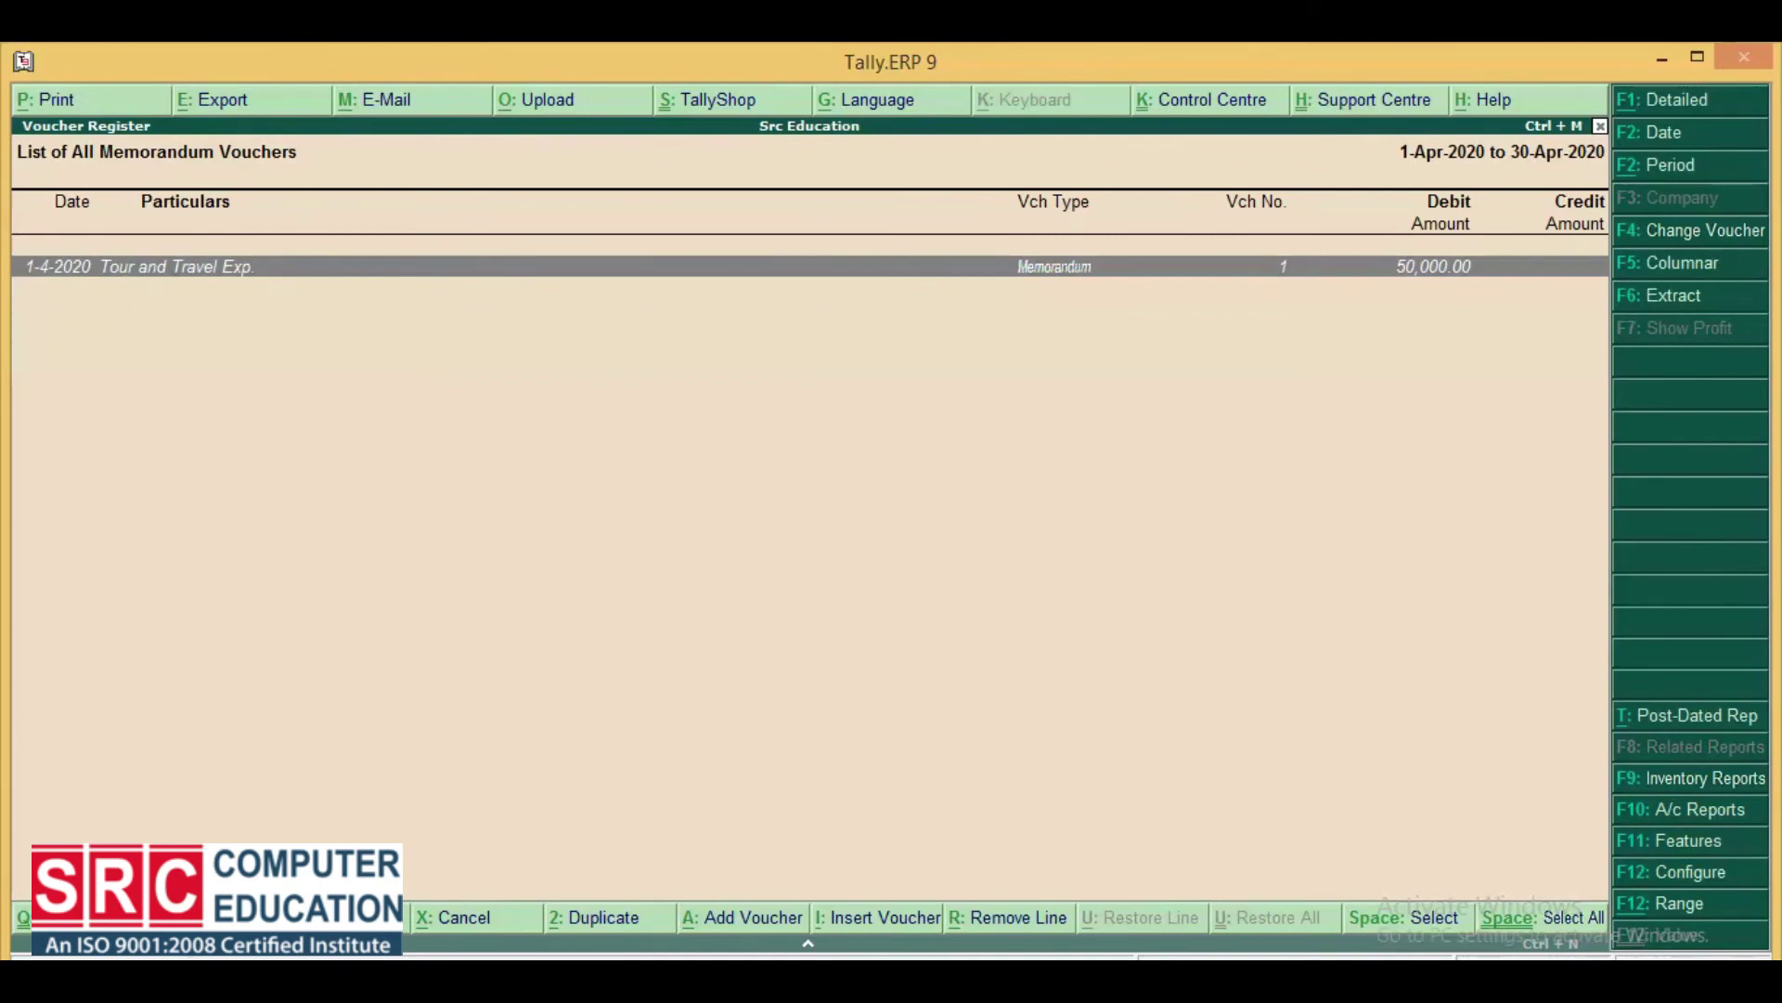
key(Escape)
key(Escape)
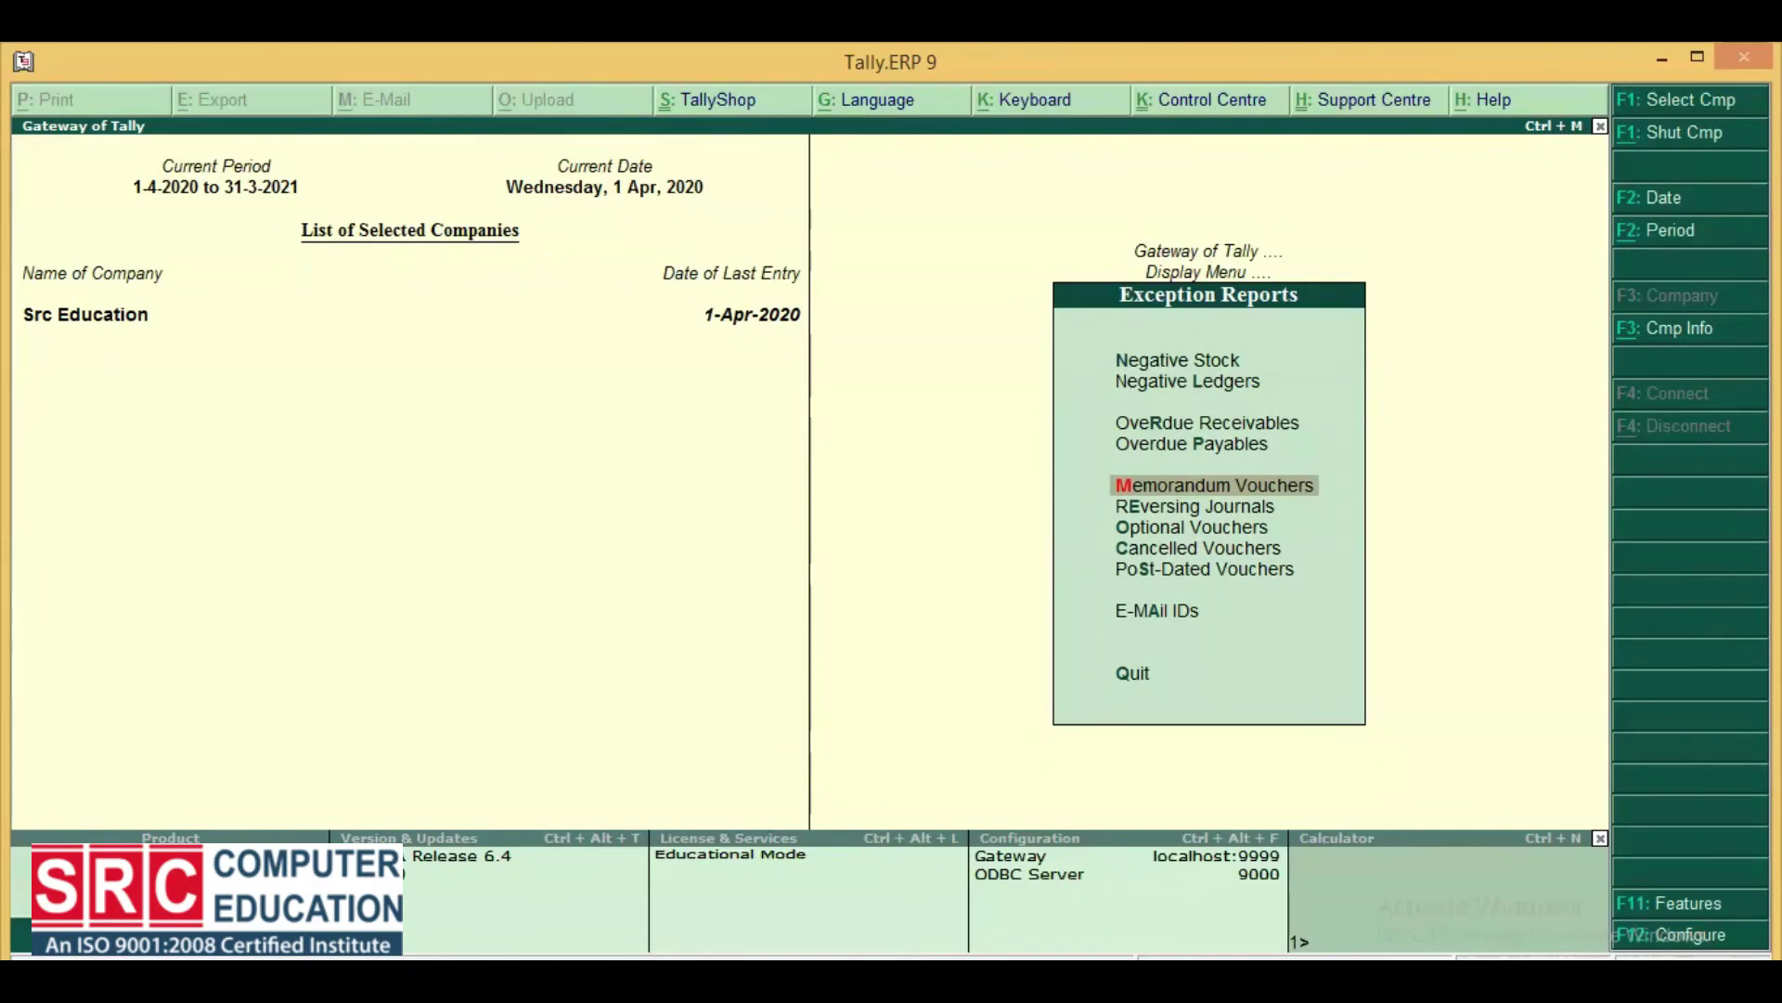
Reopen the Tour and Travel Exp. memorandum voucher from the April Memorandum Register and convert it to a Payment voucher
key(Return)
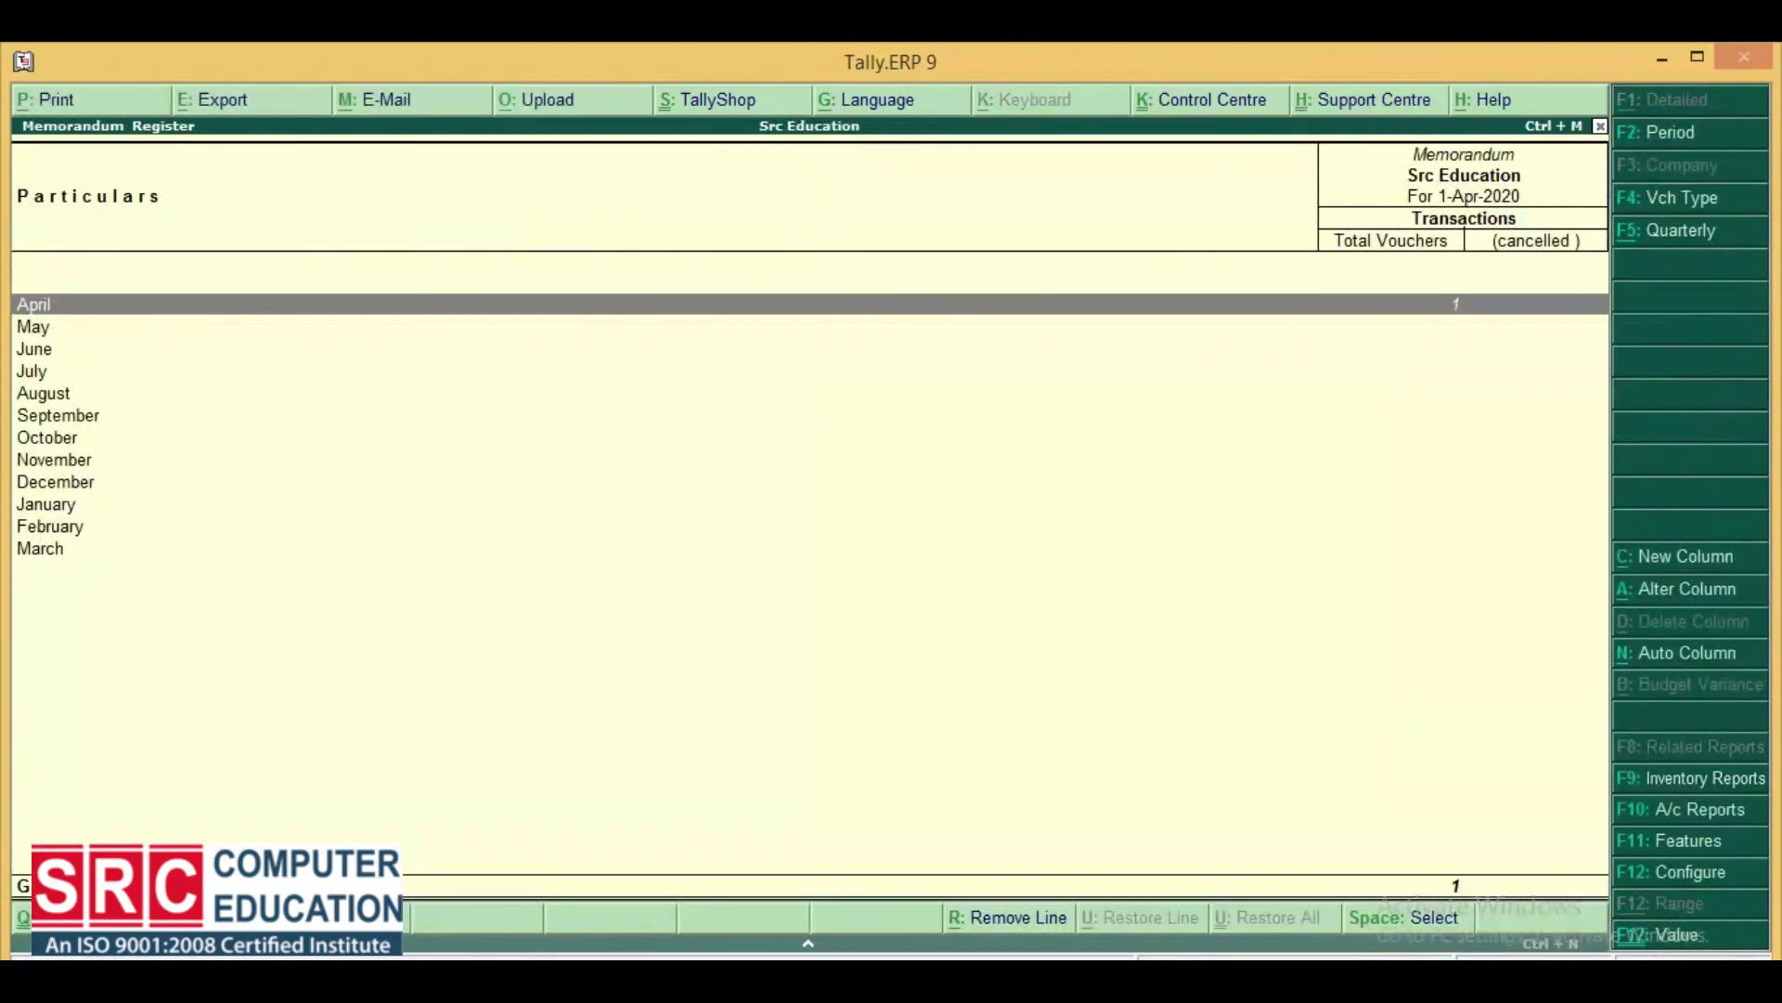
key(Return)
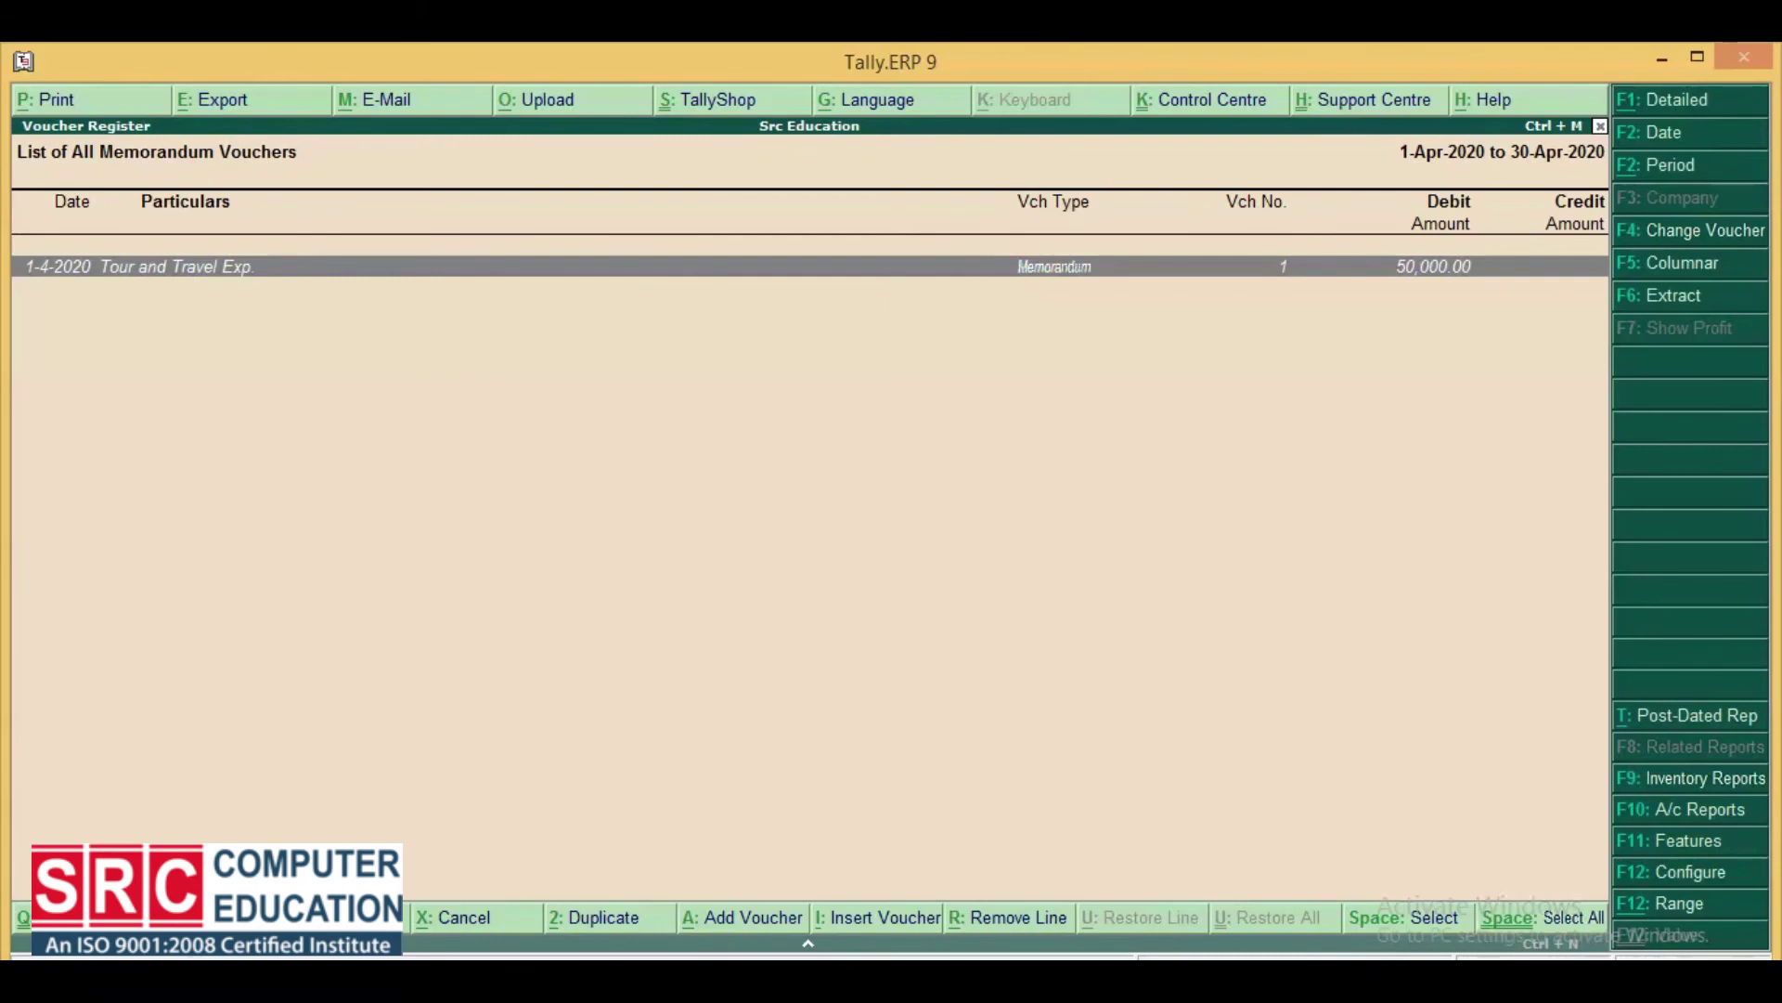
key(Return)
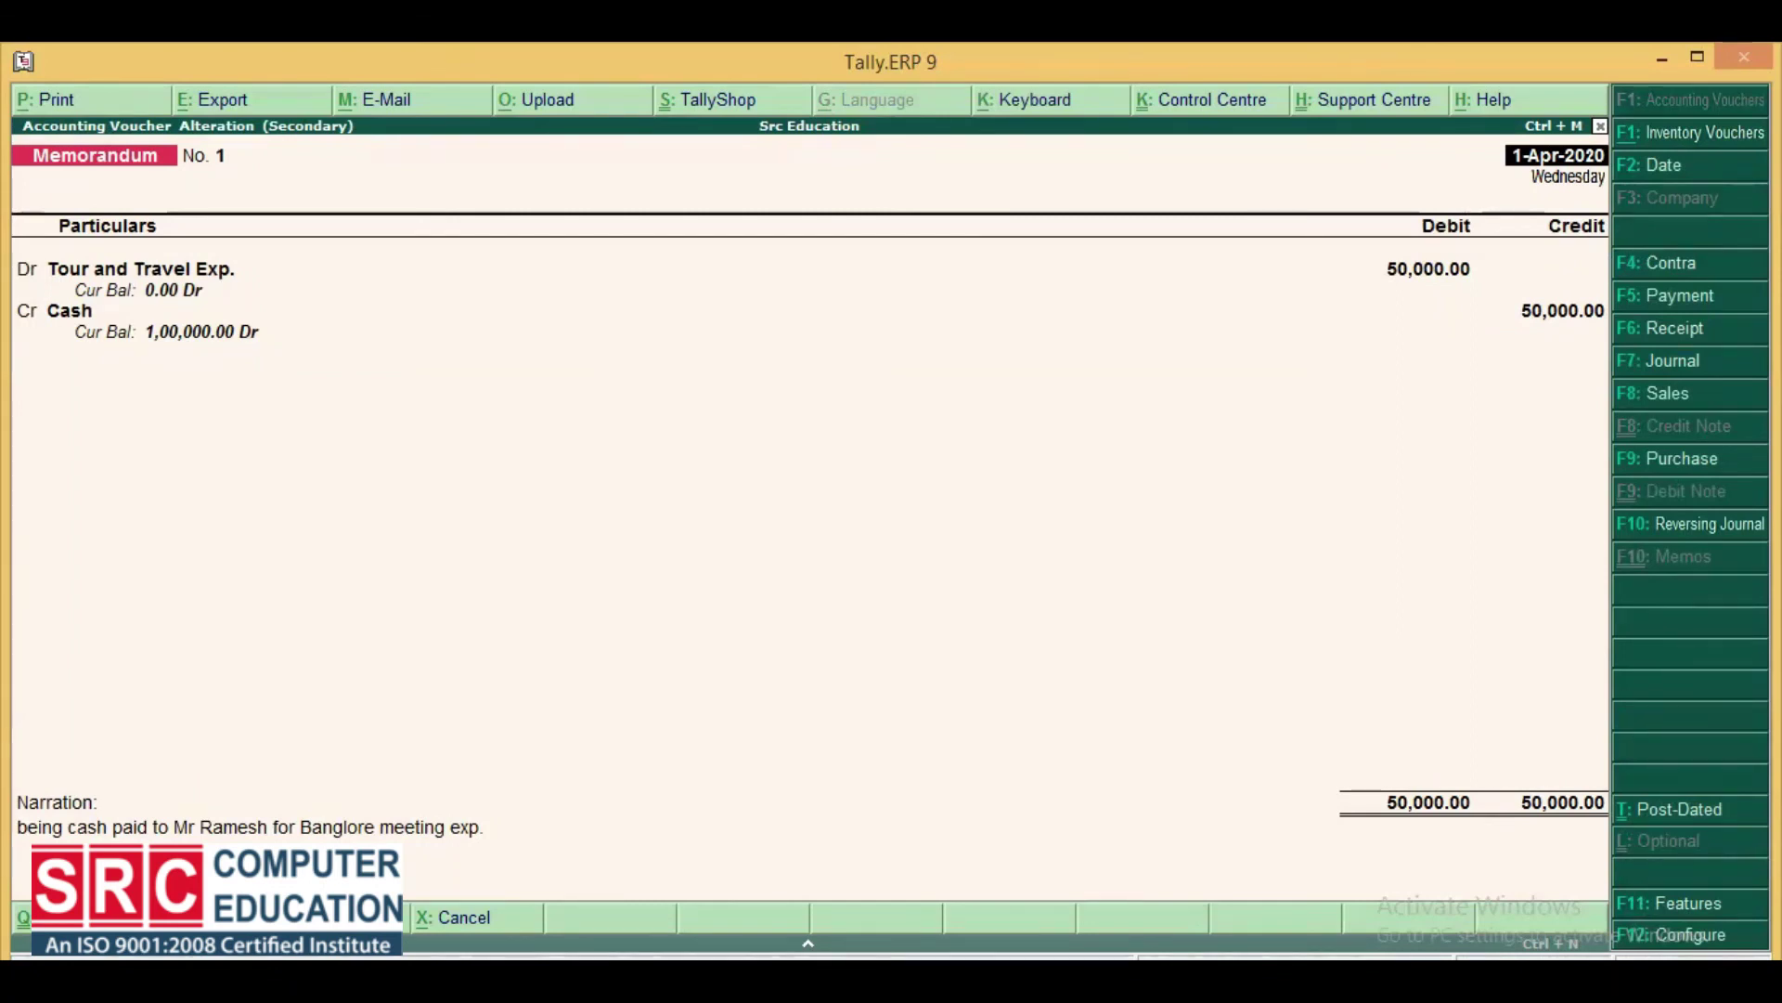
key(F5)
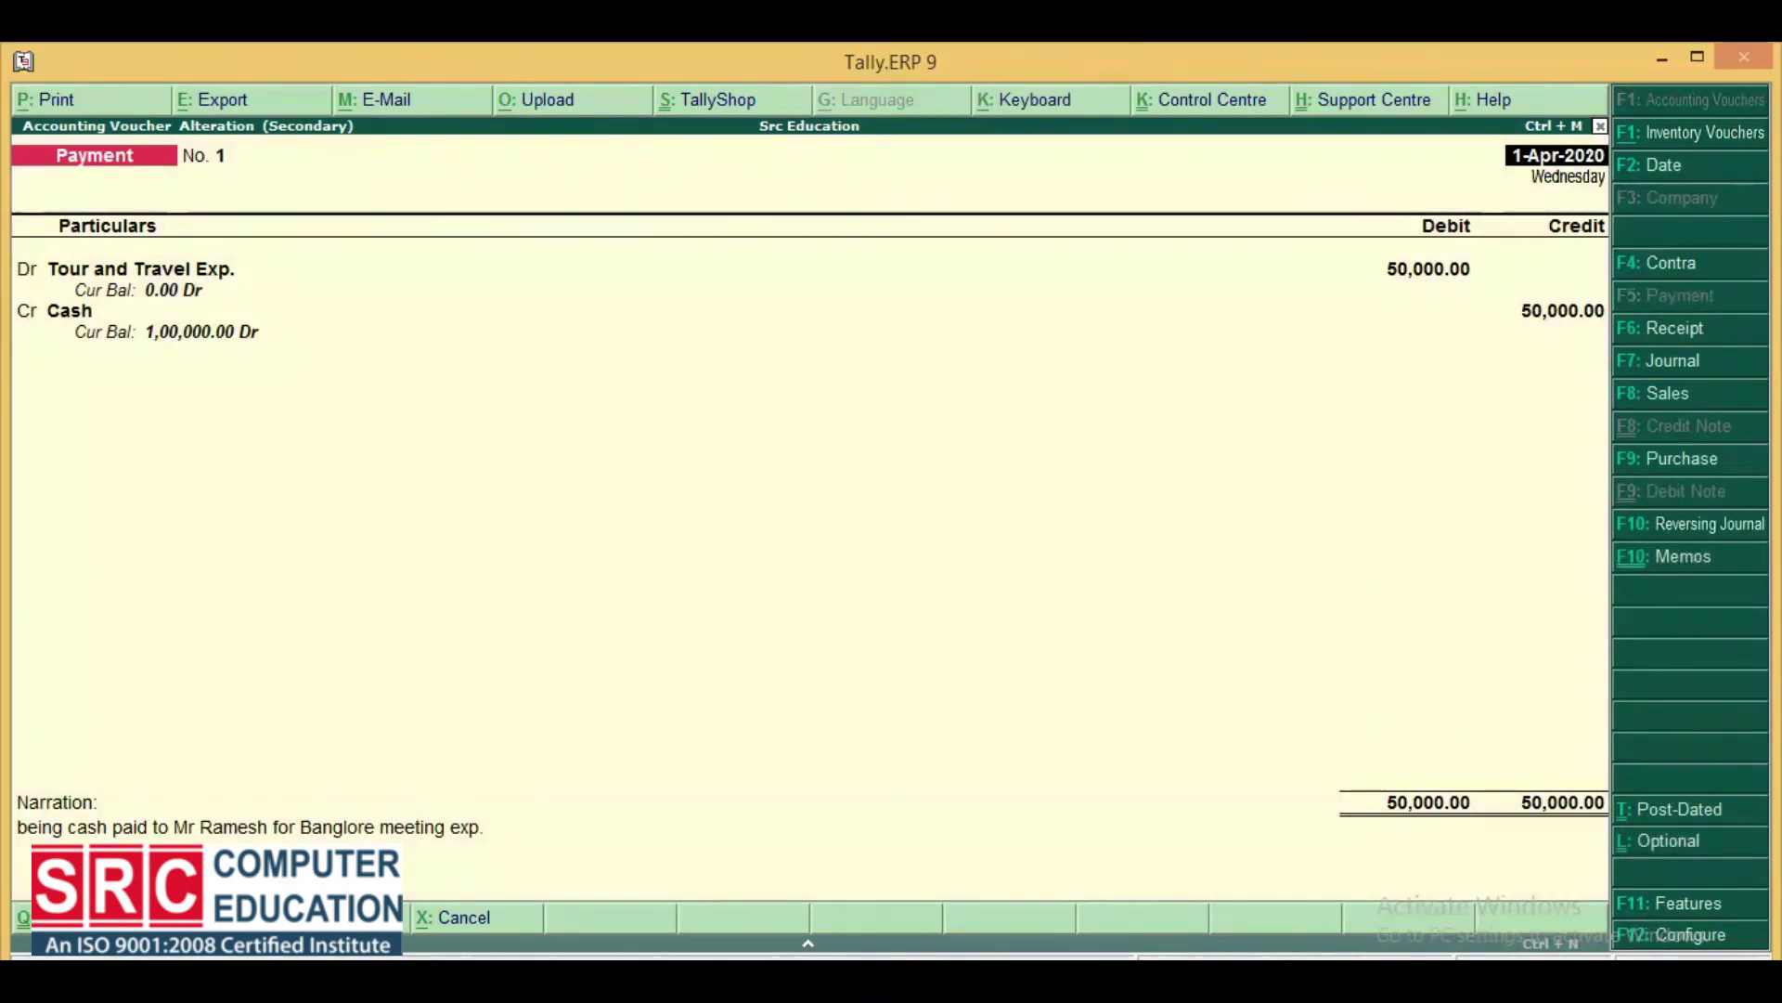
Set the debit amount for Tour and Travel Exp. to 42000 in the payment voucher
key(Return)
key(Return)
key(Return)
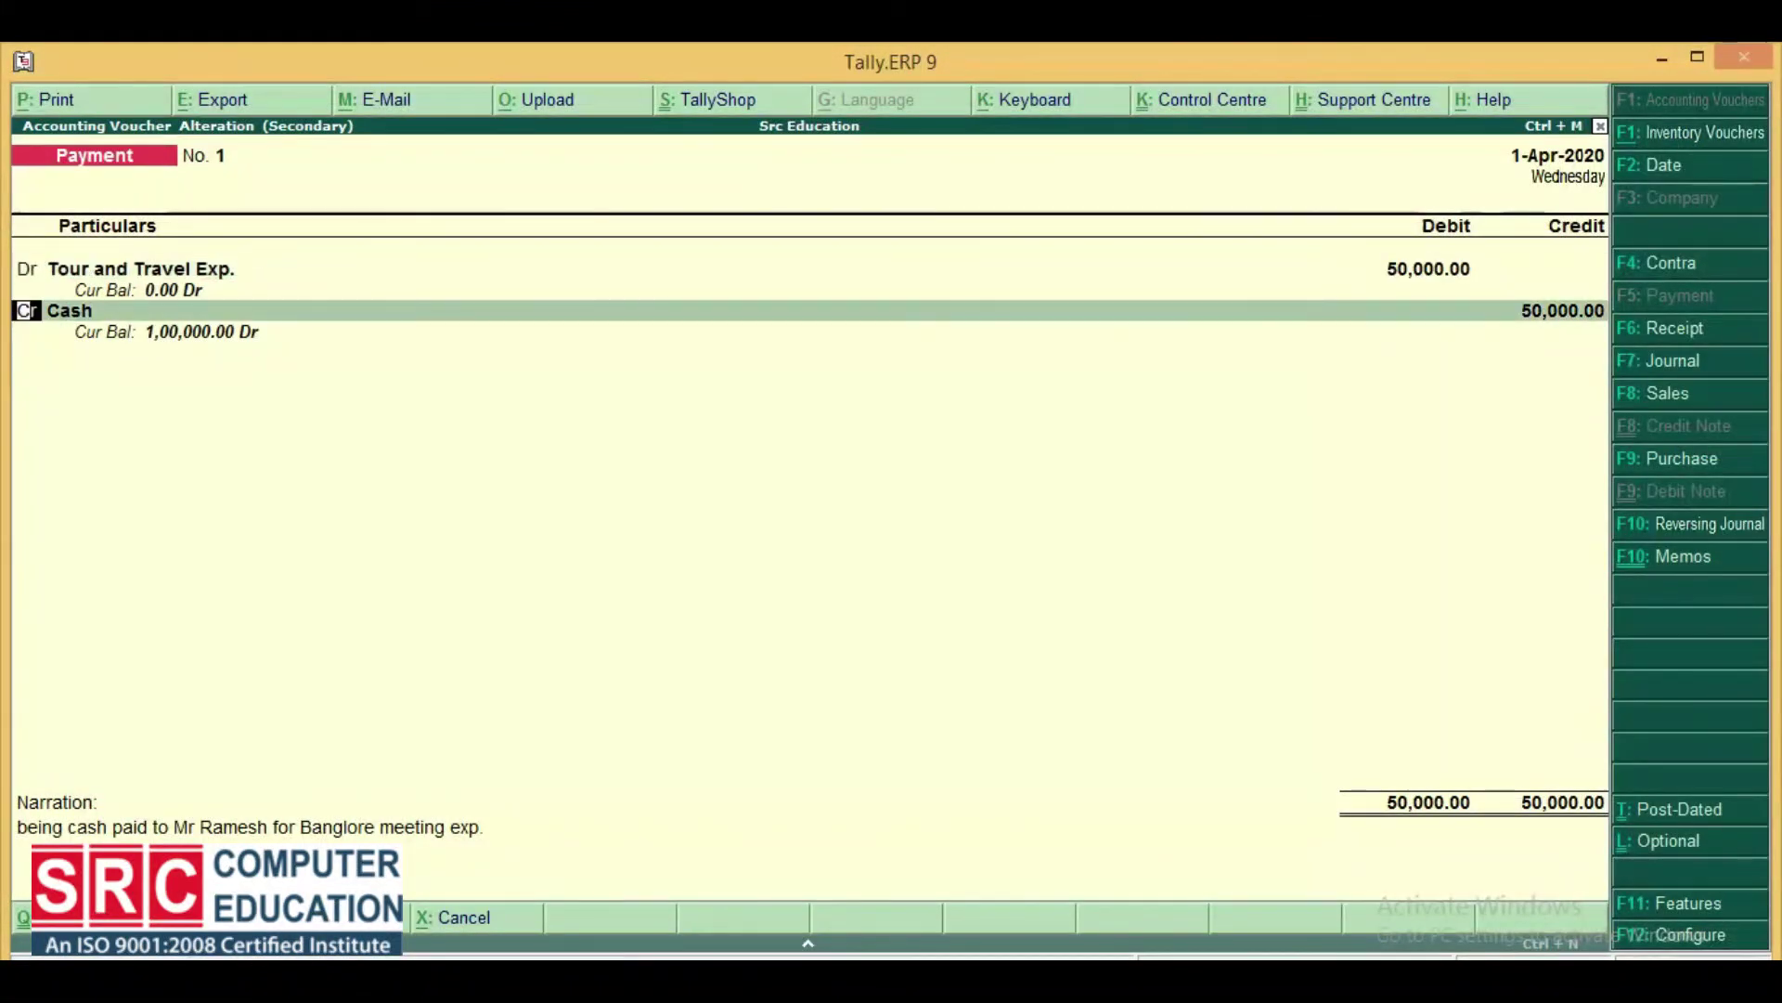
key(BackSpace)
text(4)
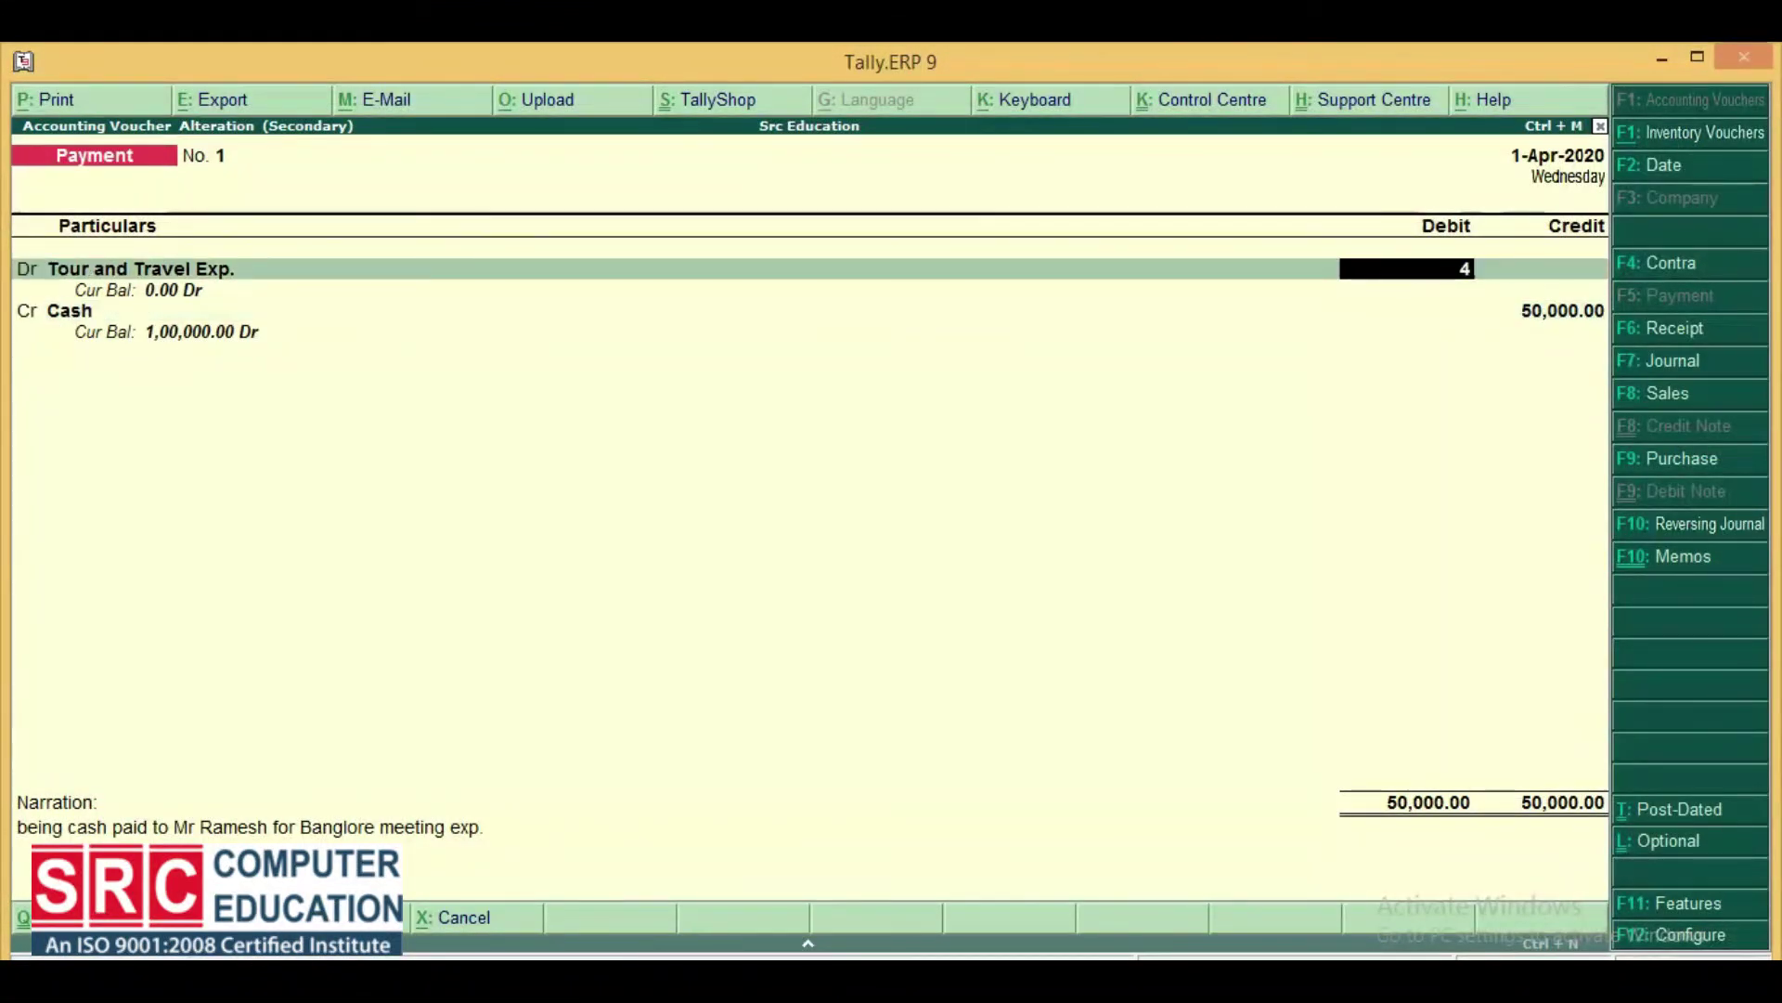
text(2000)
key(Return)
key(Return)
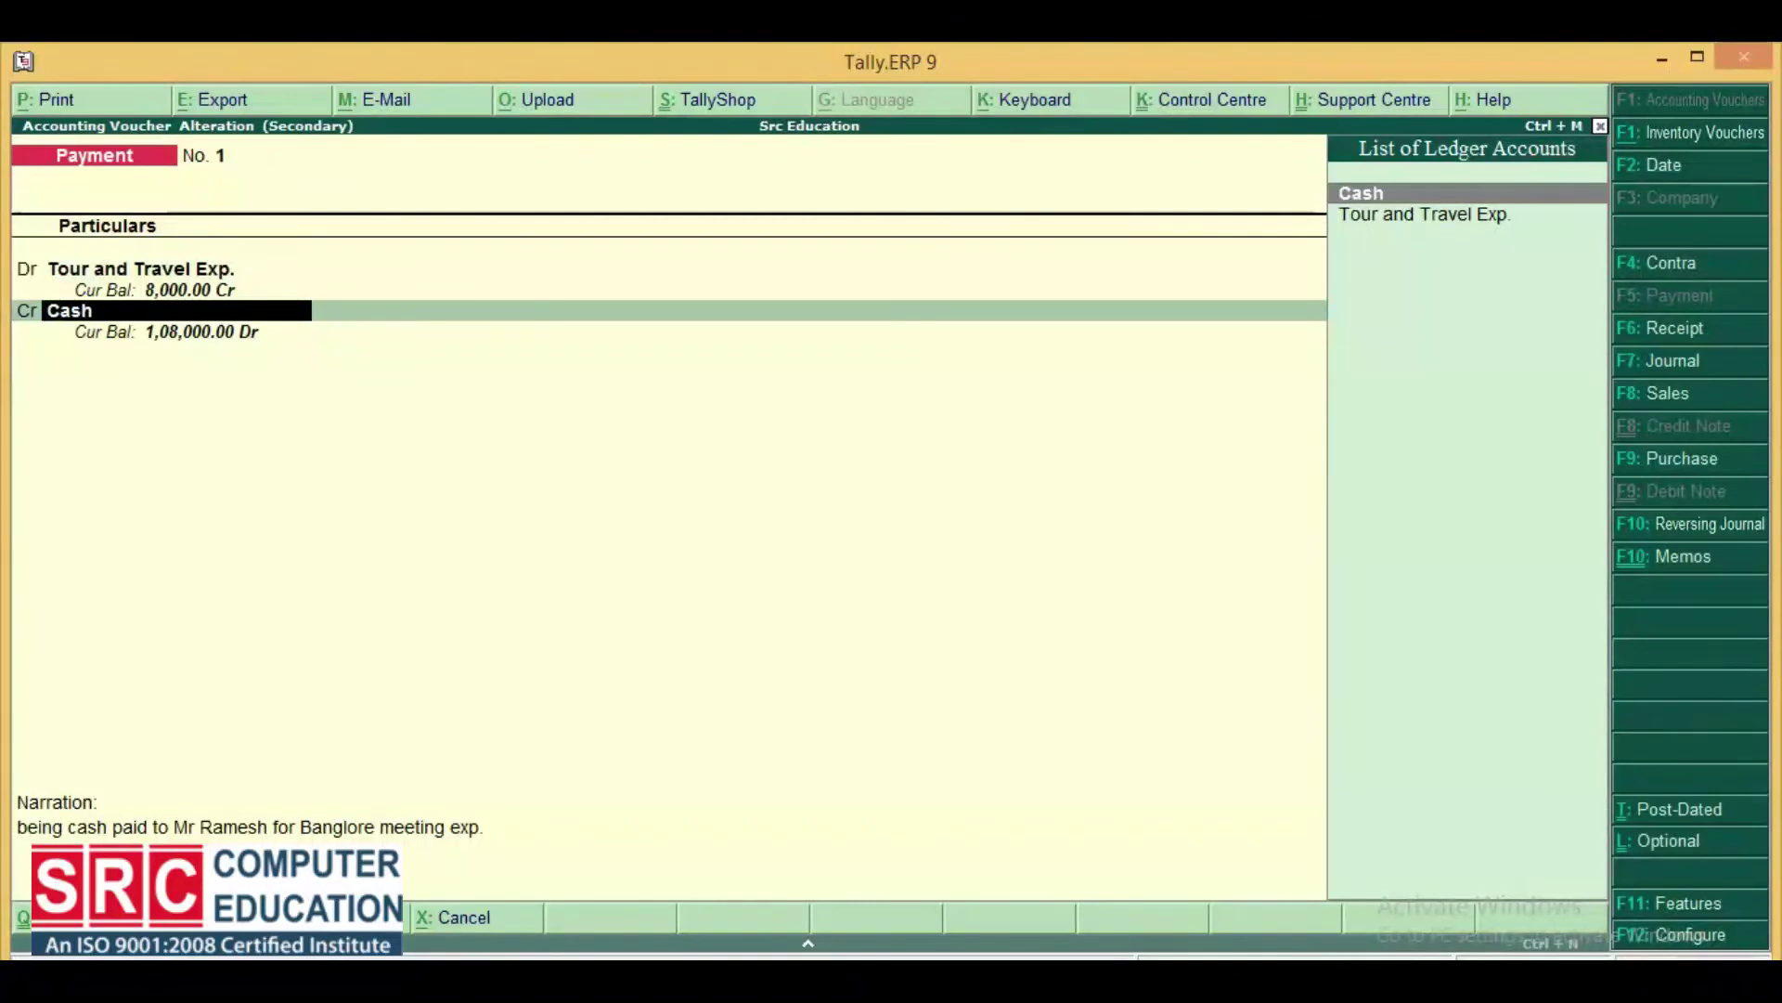
Credit Cash with 42,000, save the payment voucher and return to the Gateway of Tally
key(Return)
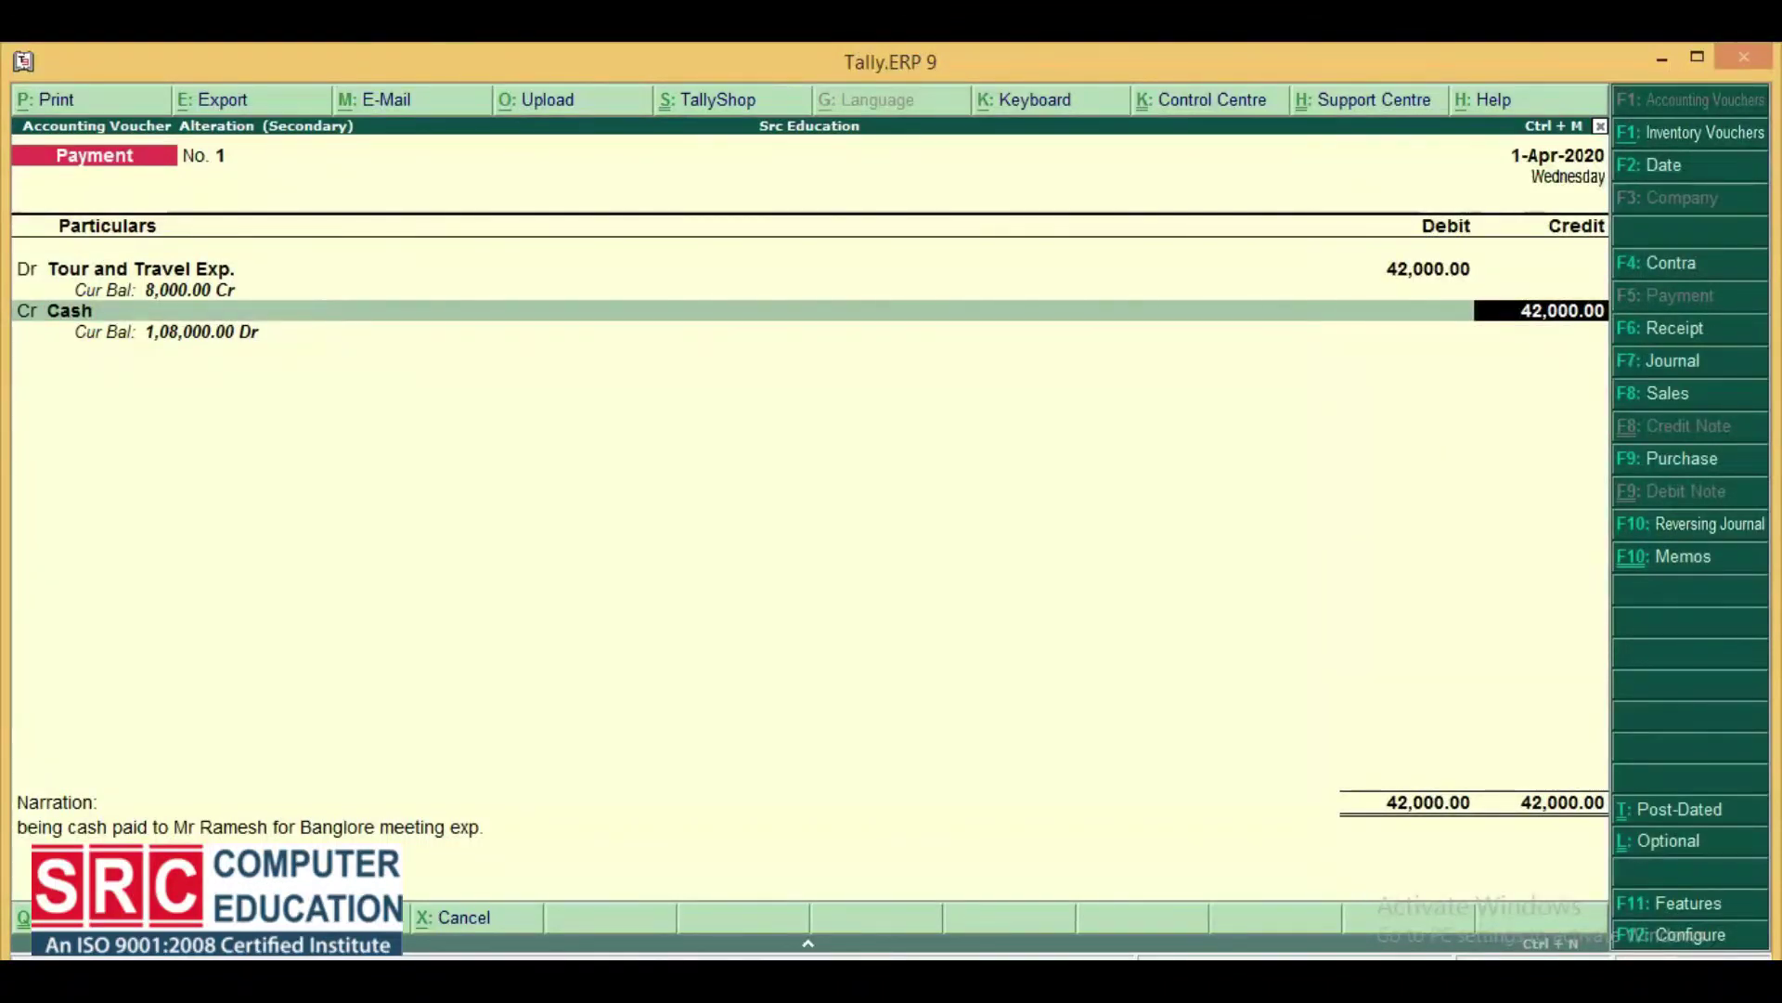
key(Return)
key(Return)
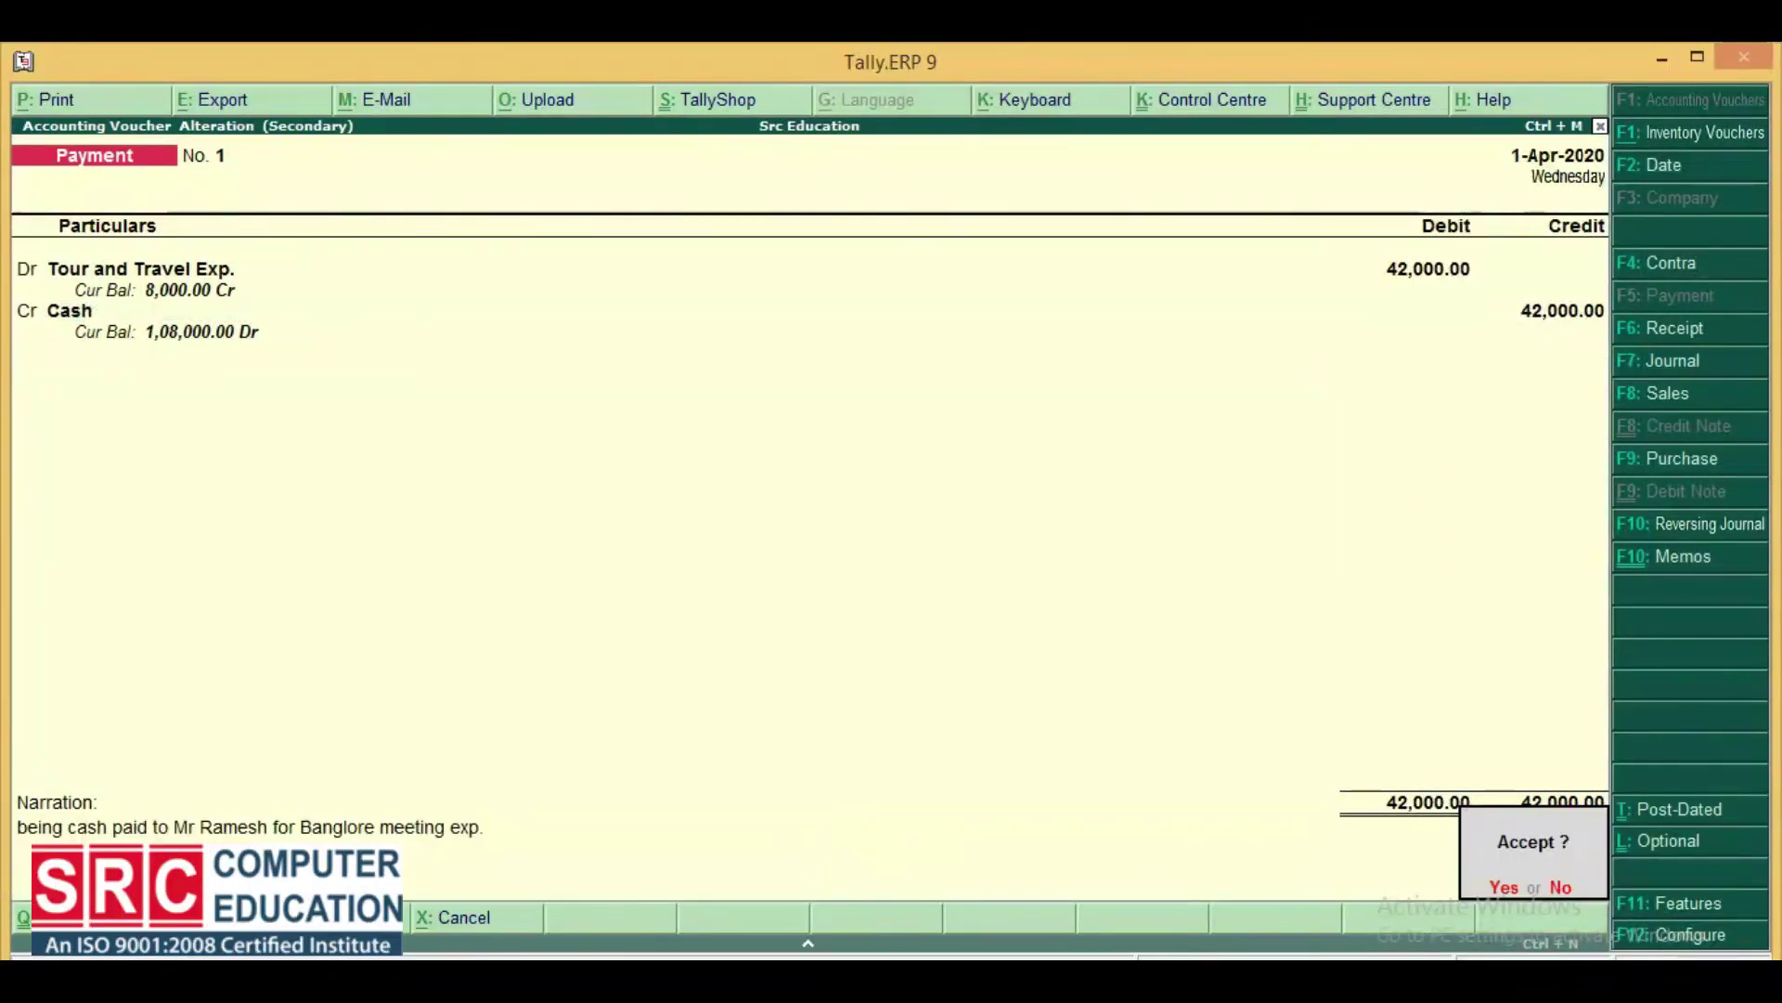
key(Return)
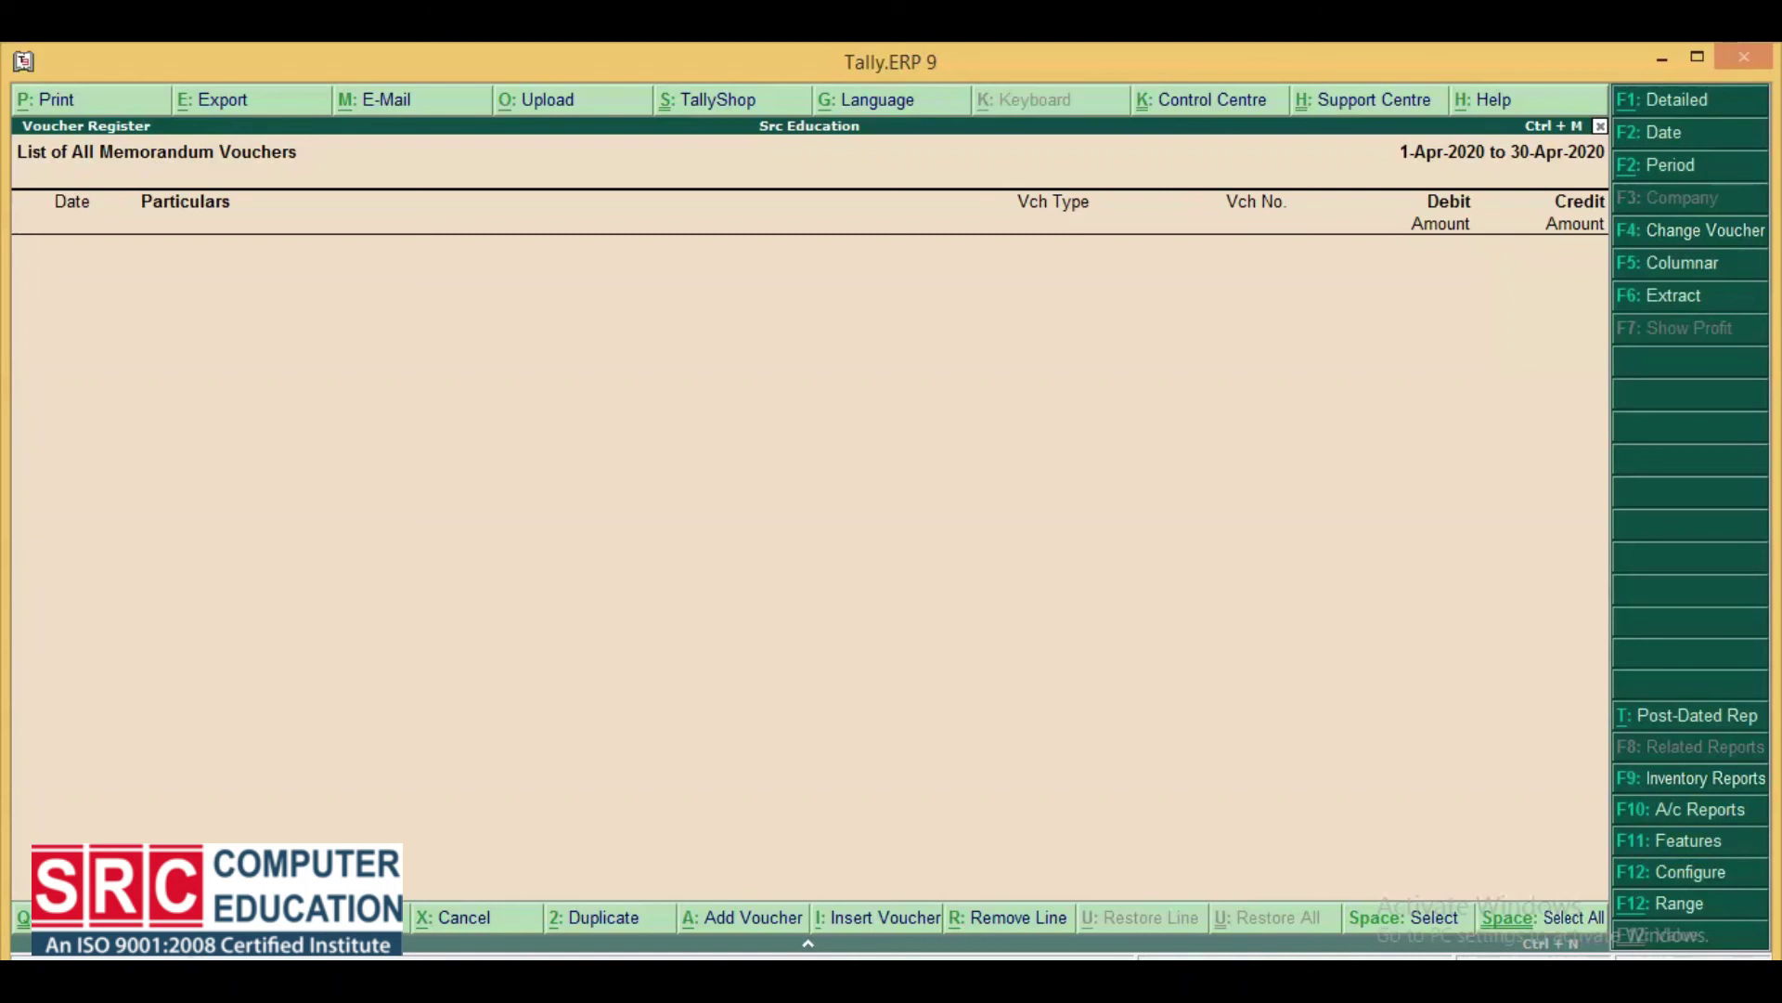
key(Escape)
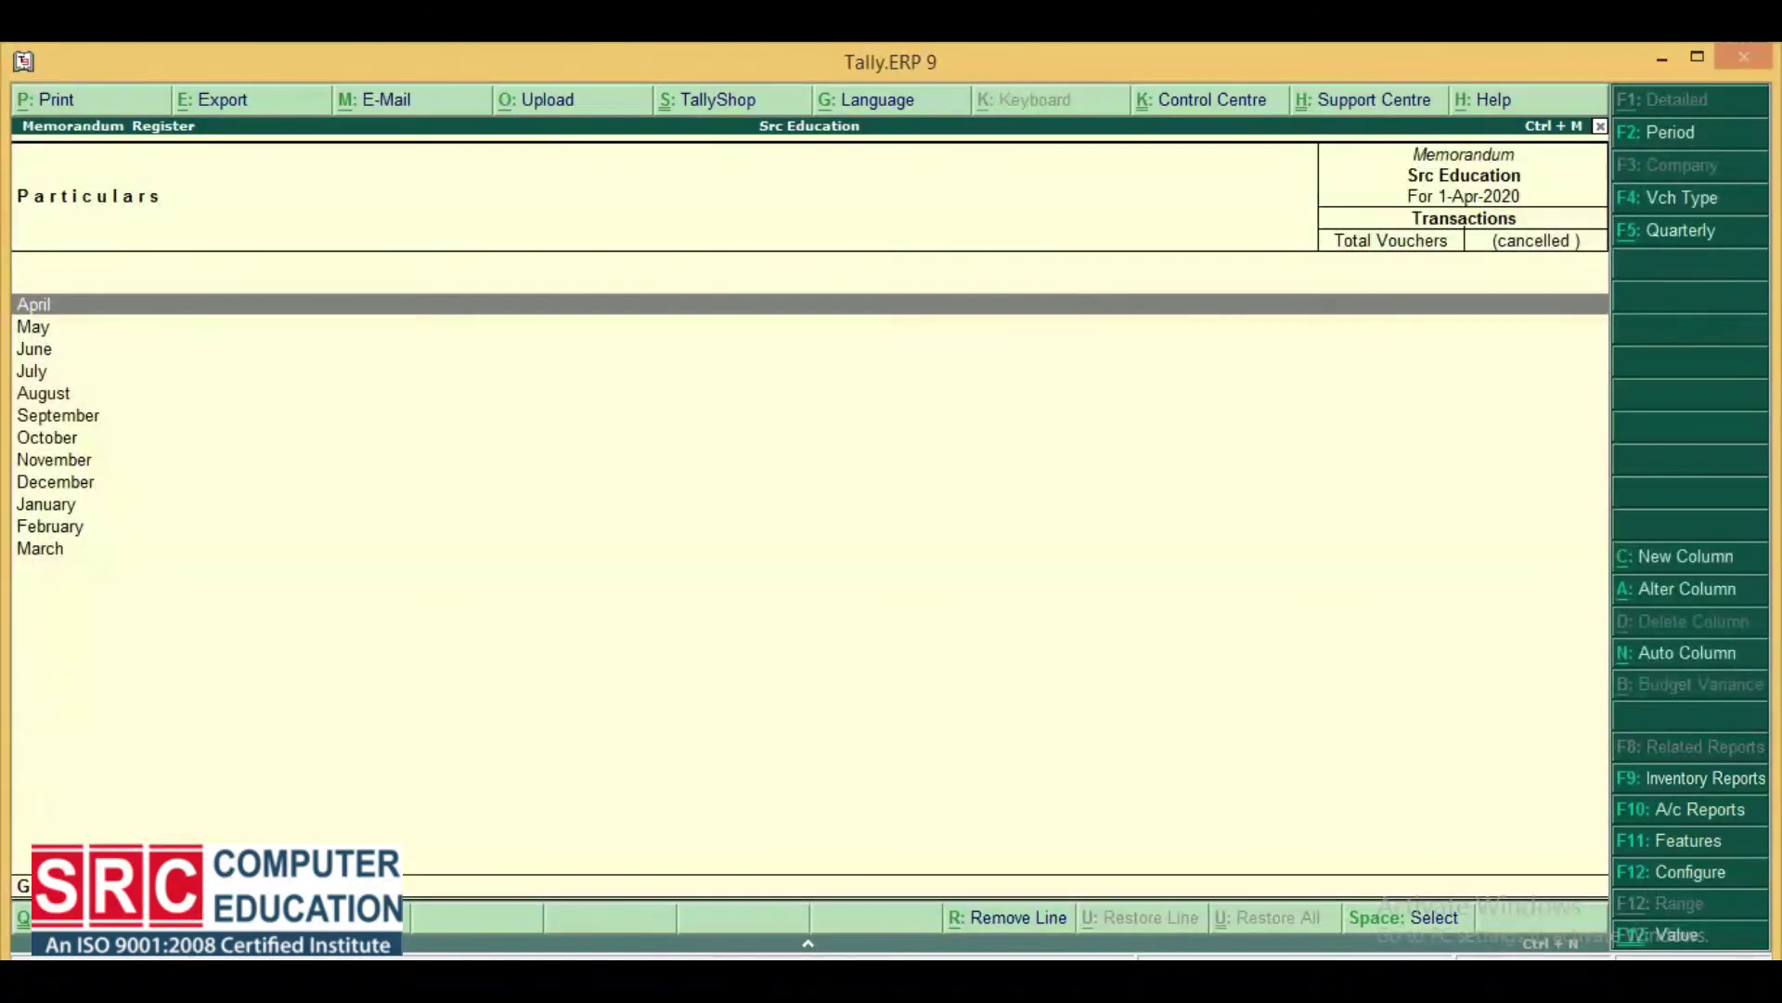
key(Escape)
key(Escape)
key(Escape)
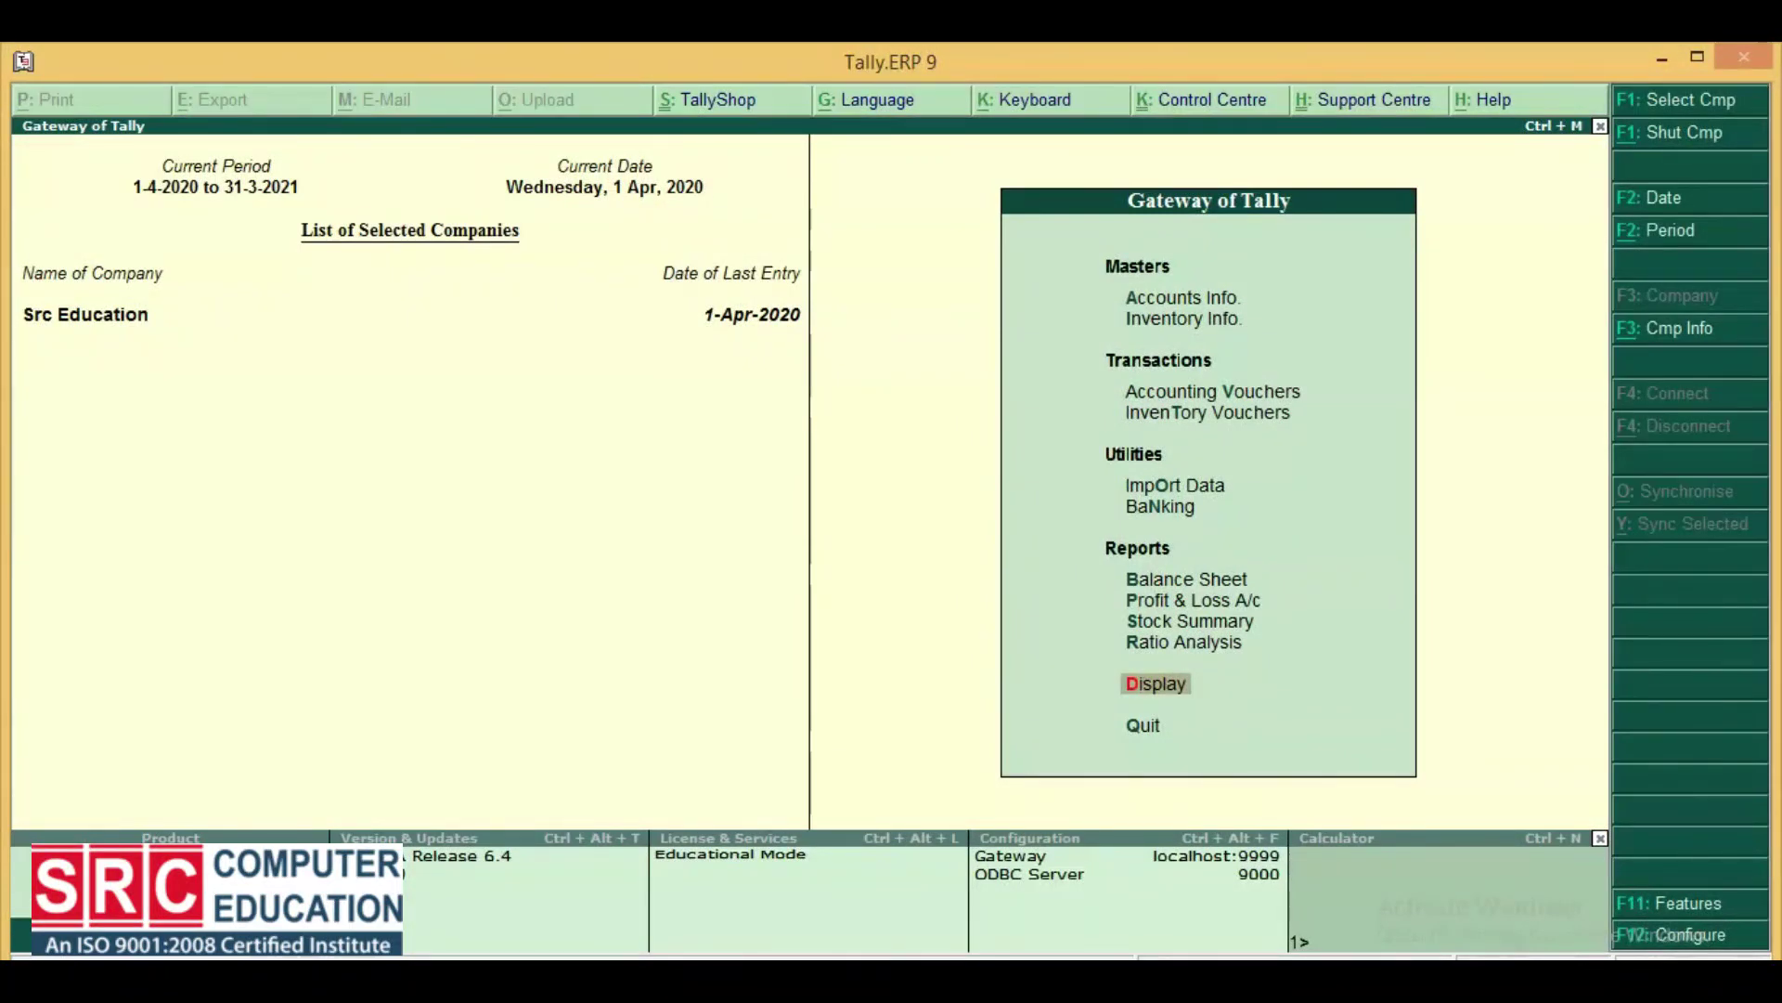
Open the Balance Sheet and drill down through Current Assets to the Cash-in-Hand group summary
key(Up)
key(Up)
key(Up)
key(Up)
key(Return)
key(Right)
key(Return)
key(Return)
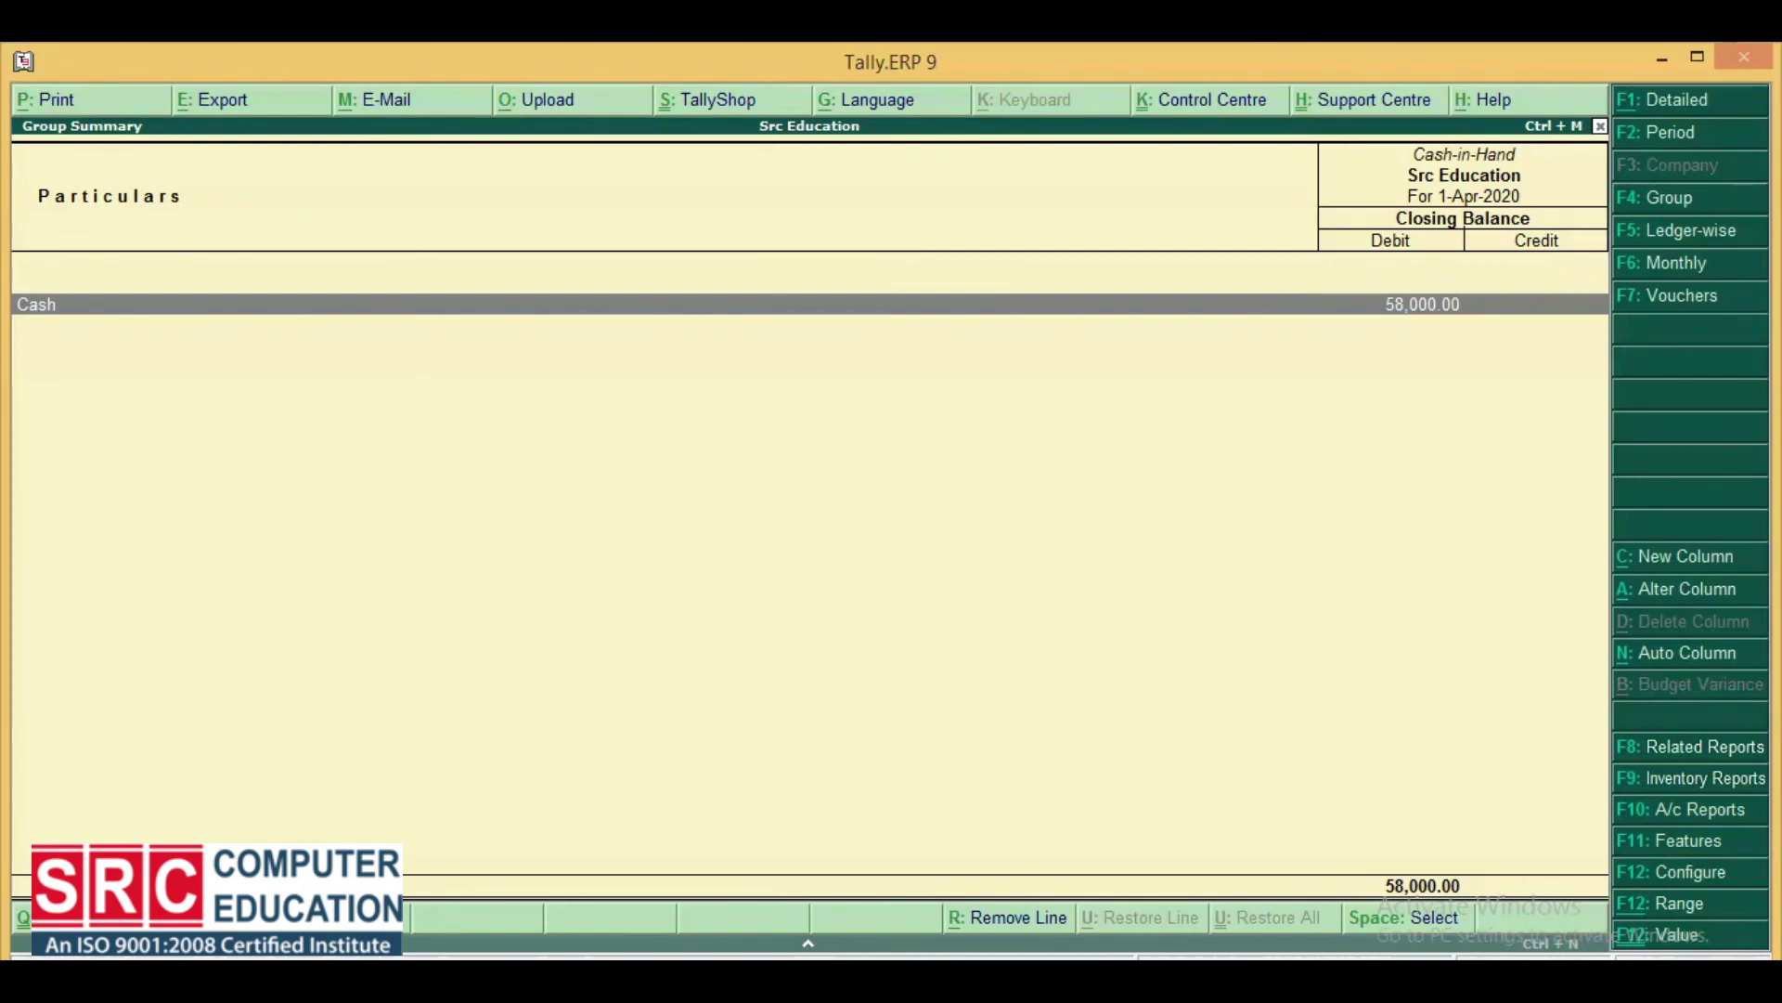
Inspect the Cash ledger's April payment voucher for Tour and Travel Exp. and return to the Gateway of Tally
key(Return)
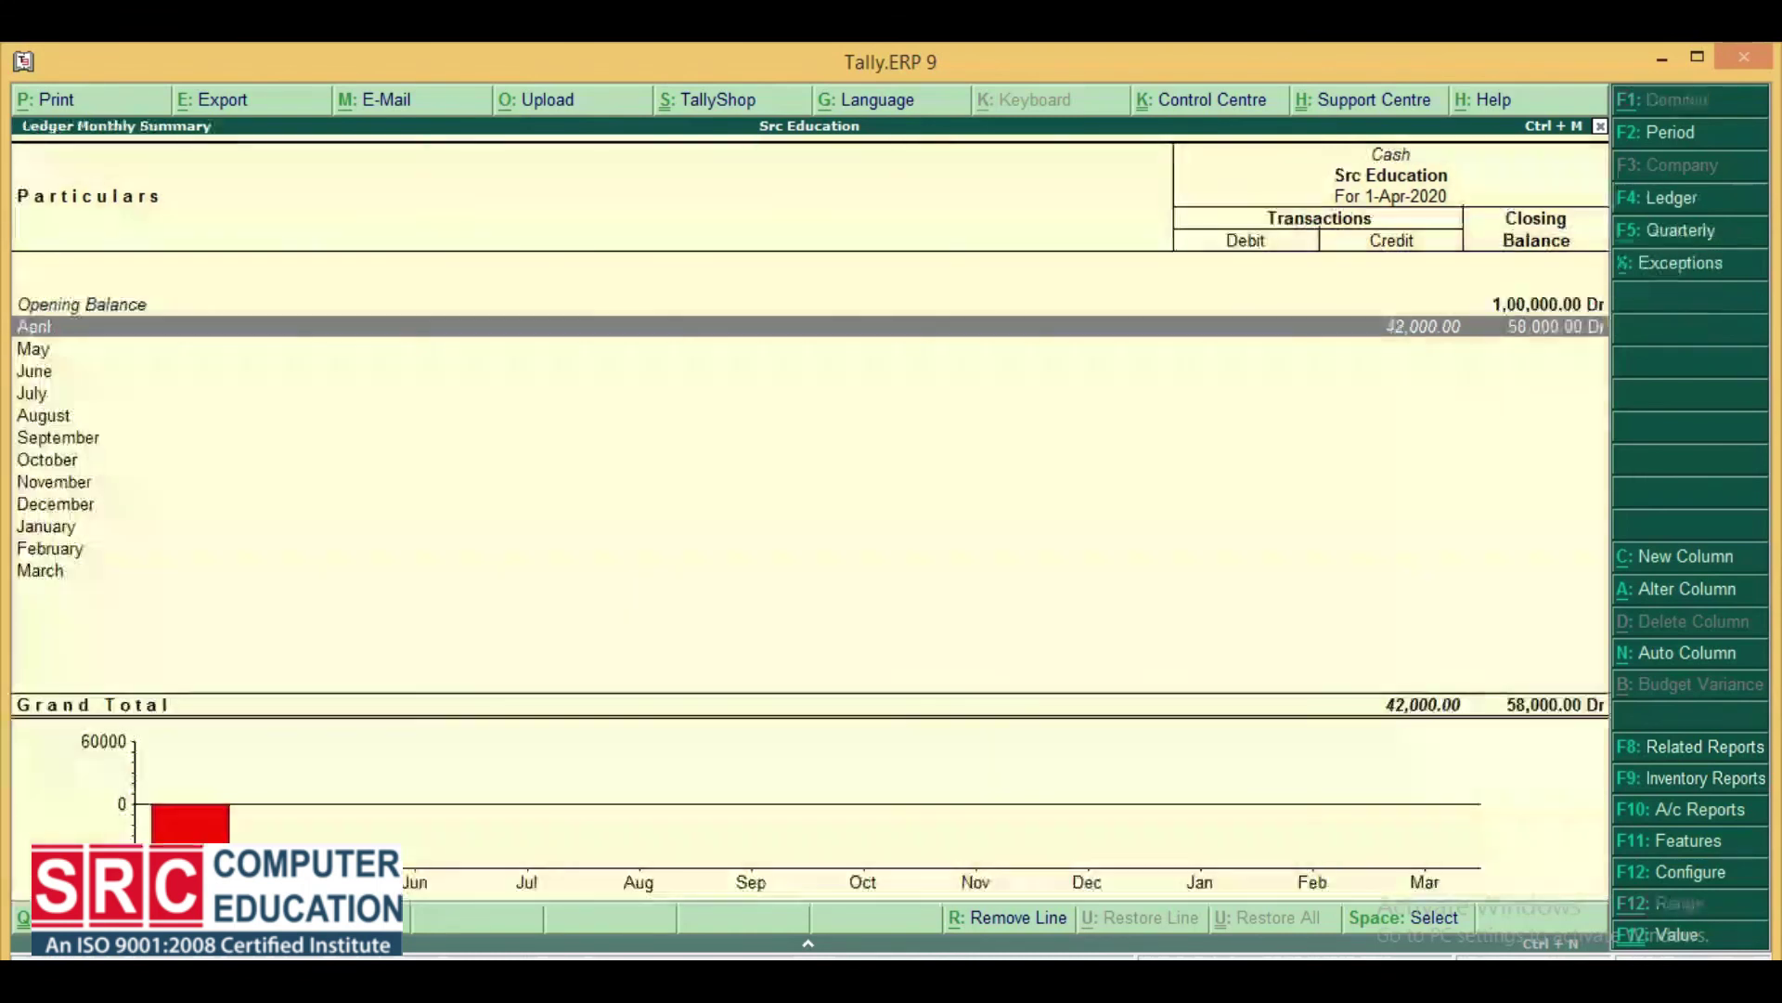
key(Return)
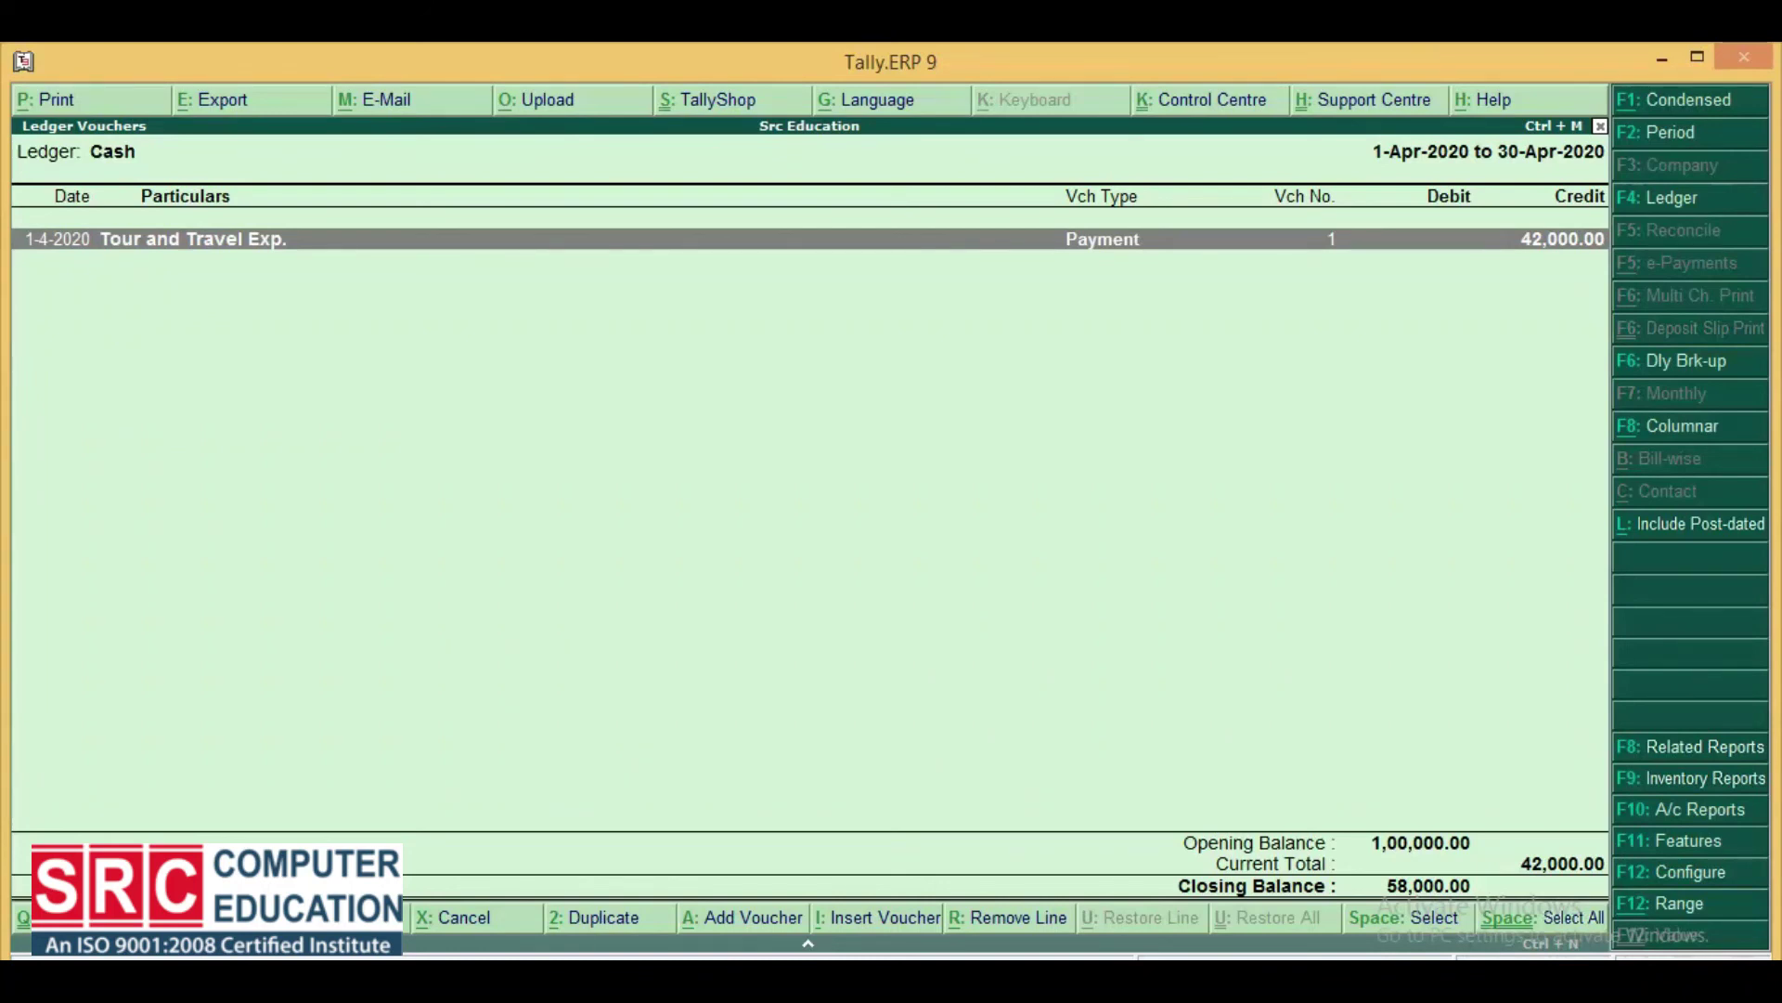
key(Return)
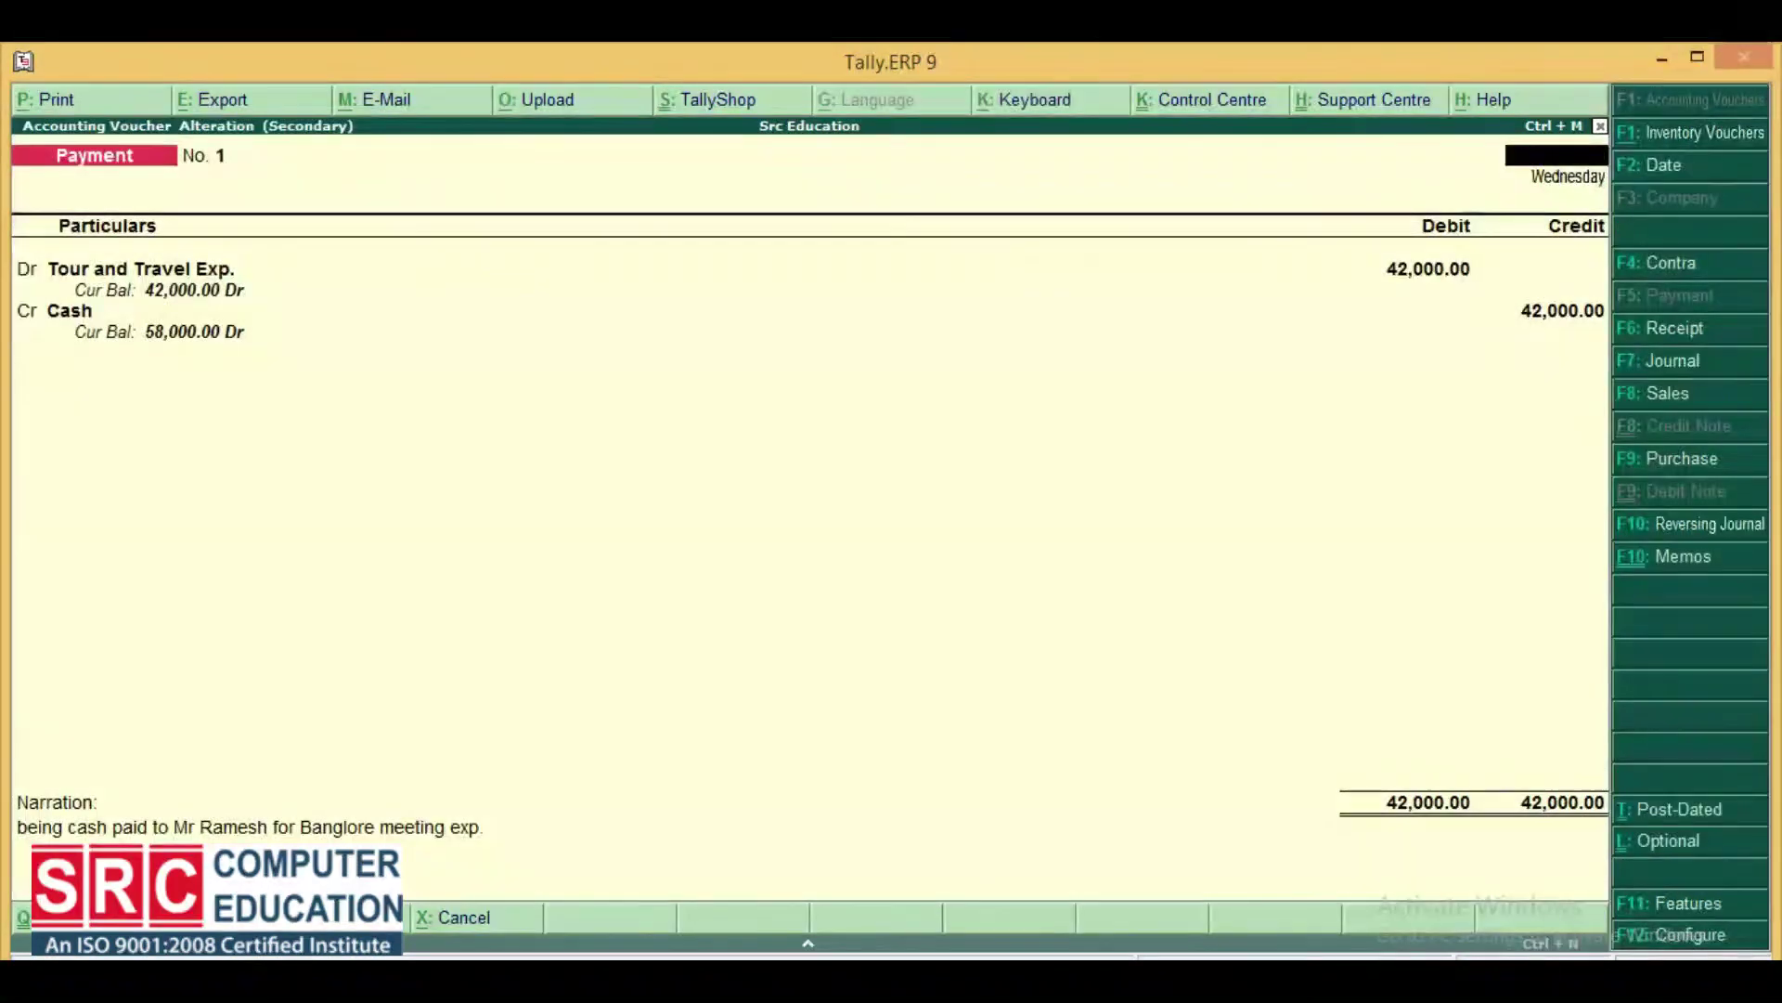
key(Escape)
key(Escape)
key(Escape)
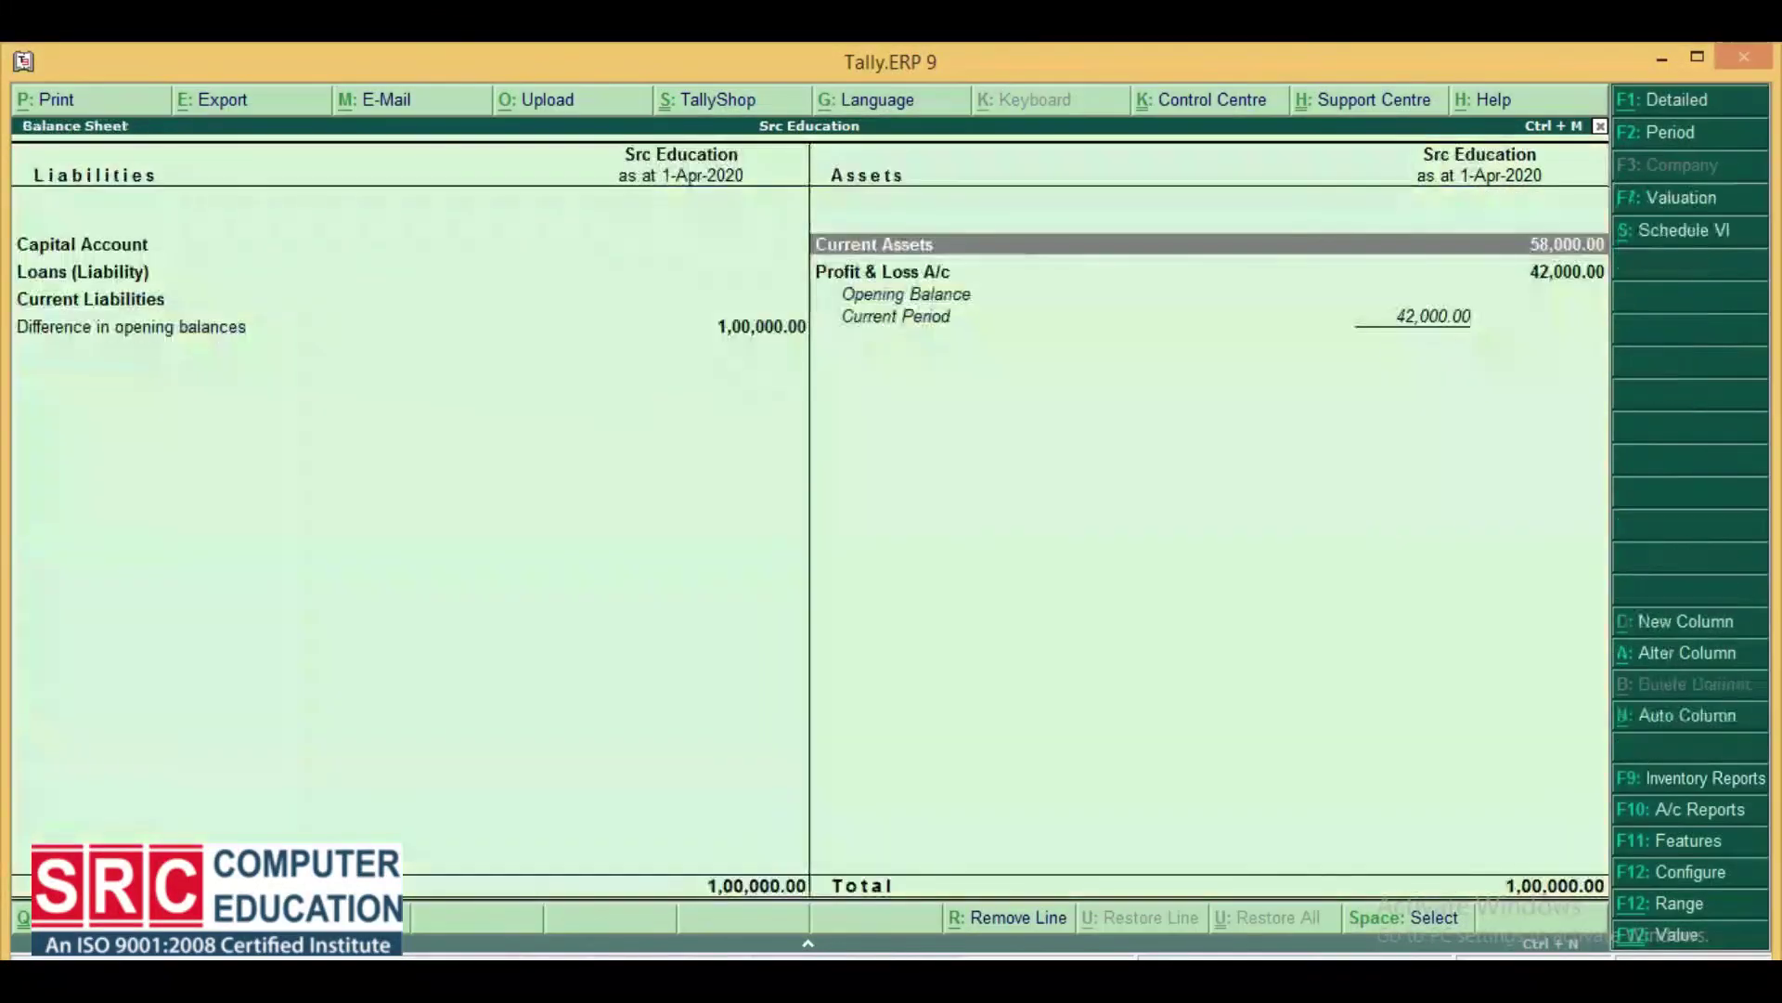
key(Escape)
Open the Profit & Loss A/c, examine the Indirect Expenses breakdown and return to the Gateway of Tally
key(Down)
key(Return)
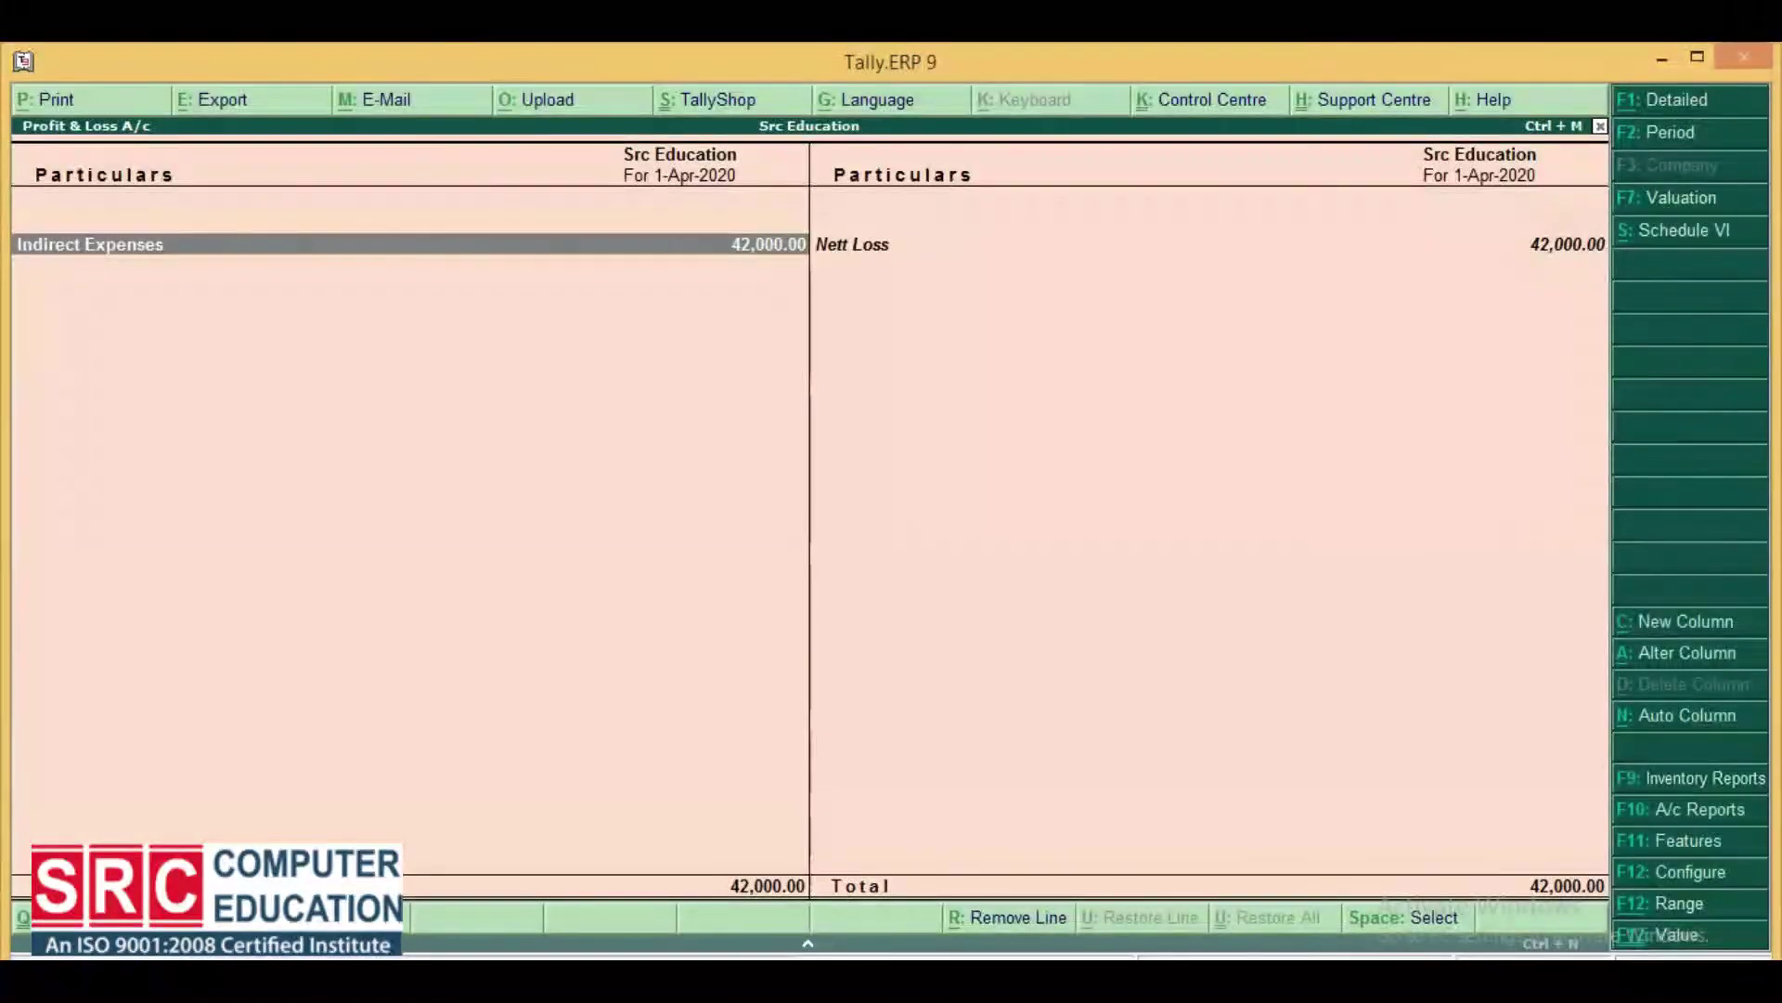
key(Return)
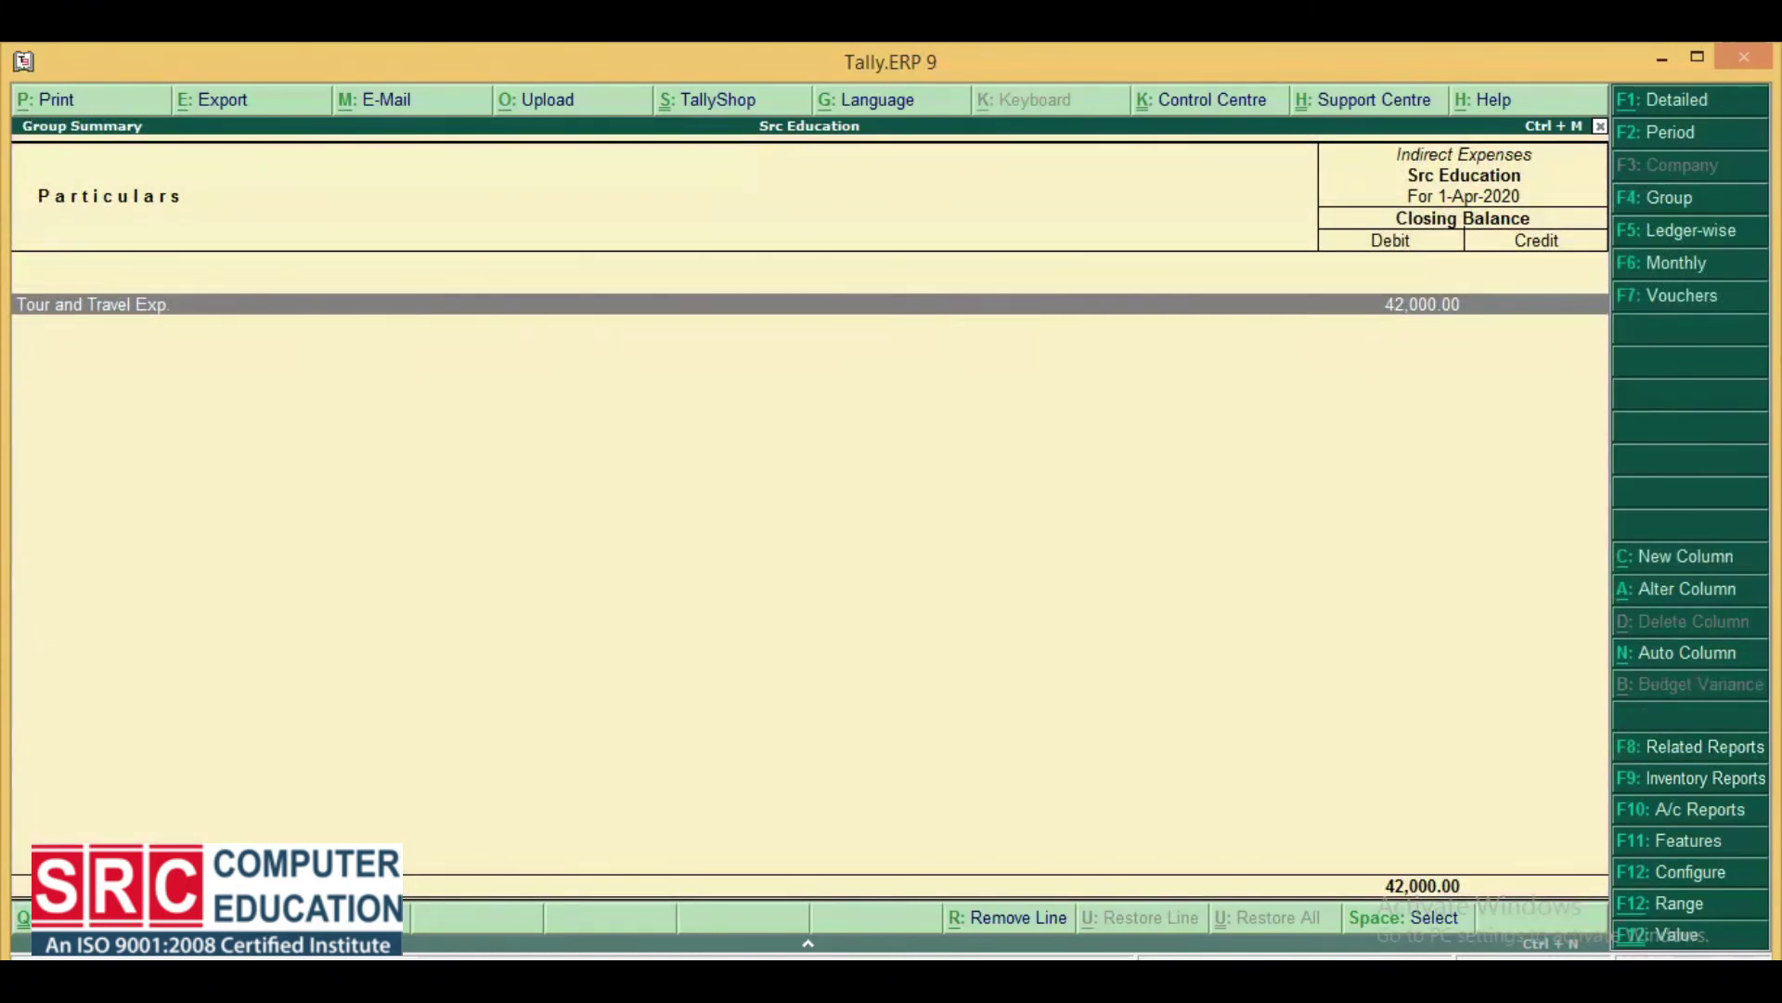
key(Escape)
key(Escape)
Check the converted payment voucher in the Day Book and return to the Gateway of Tally
key(Down)
key(Down)
key(Down)
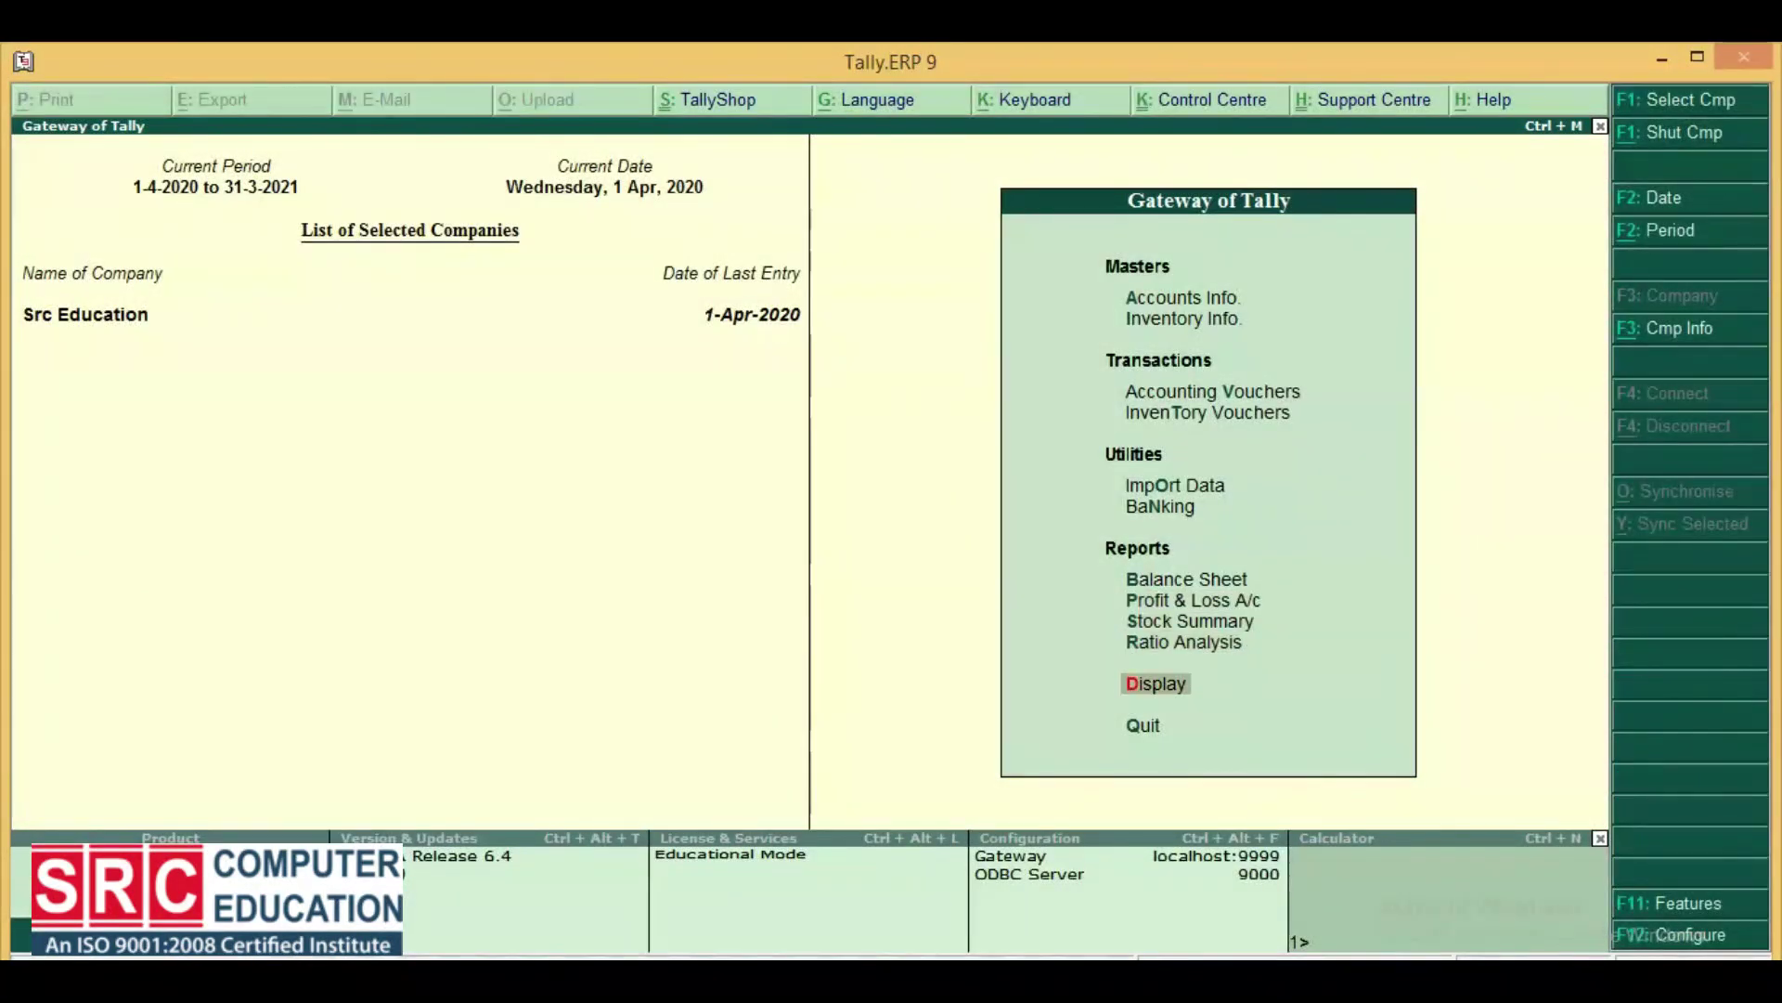
key(Return)
key(Down)
key(Return)
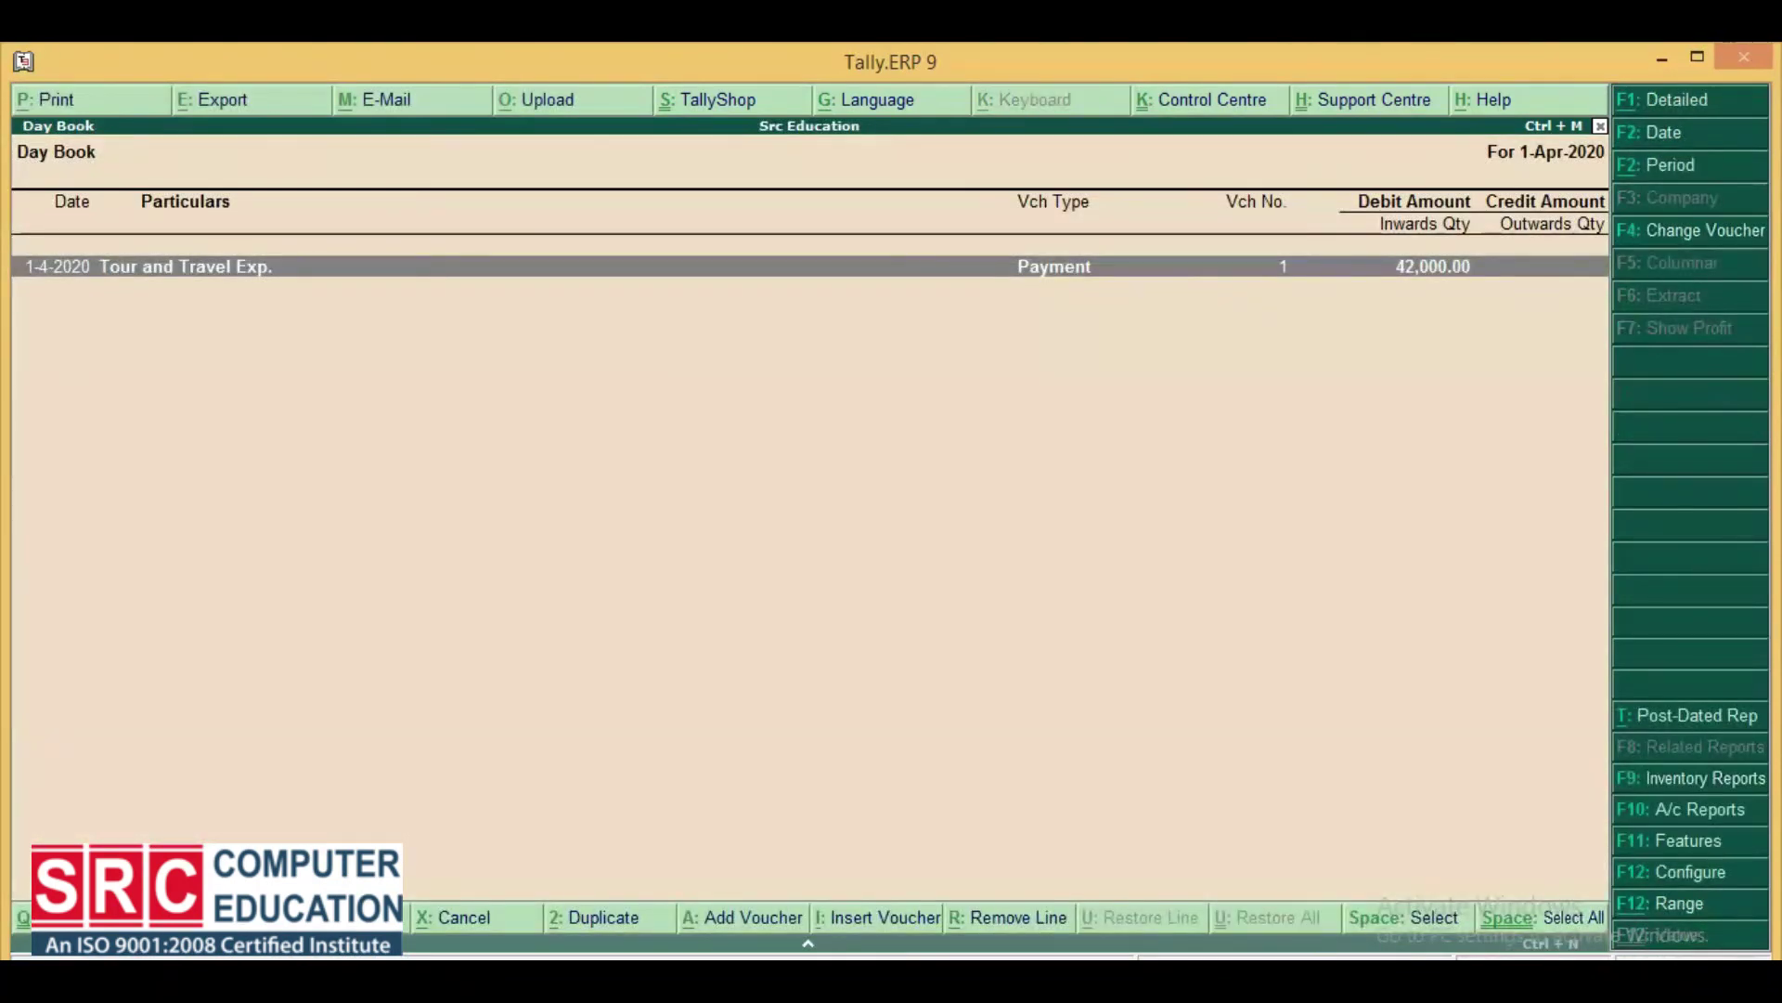
key(Escape)
key(Escape)
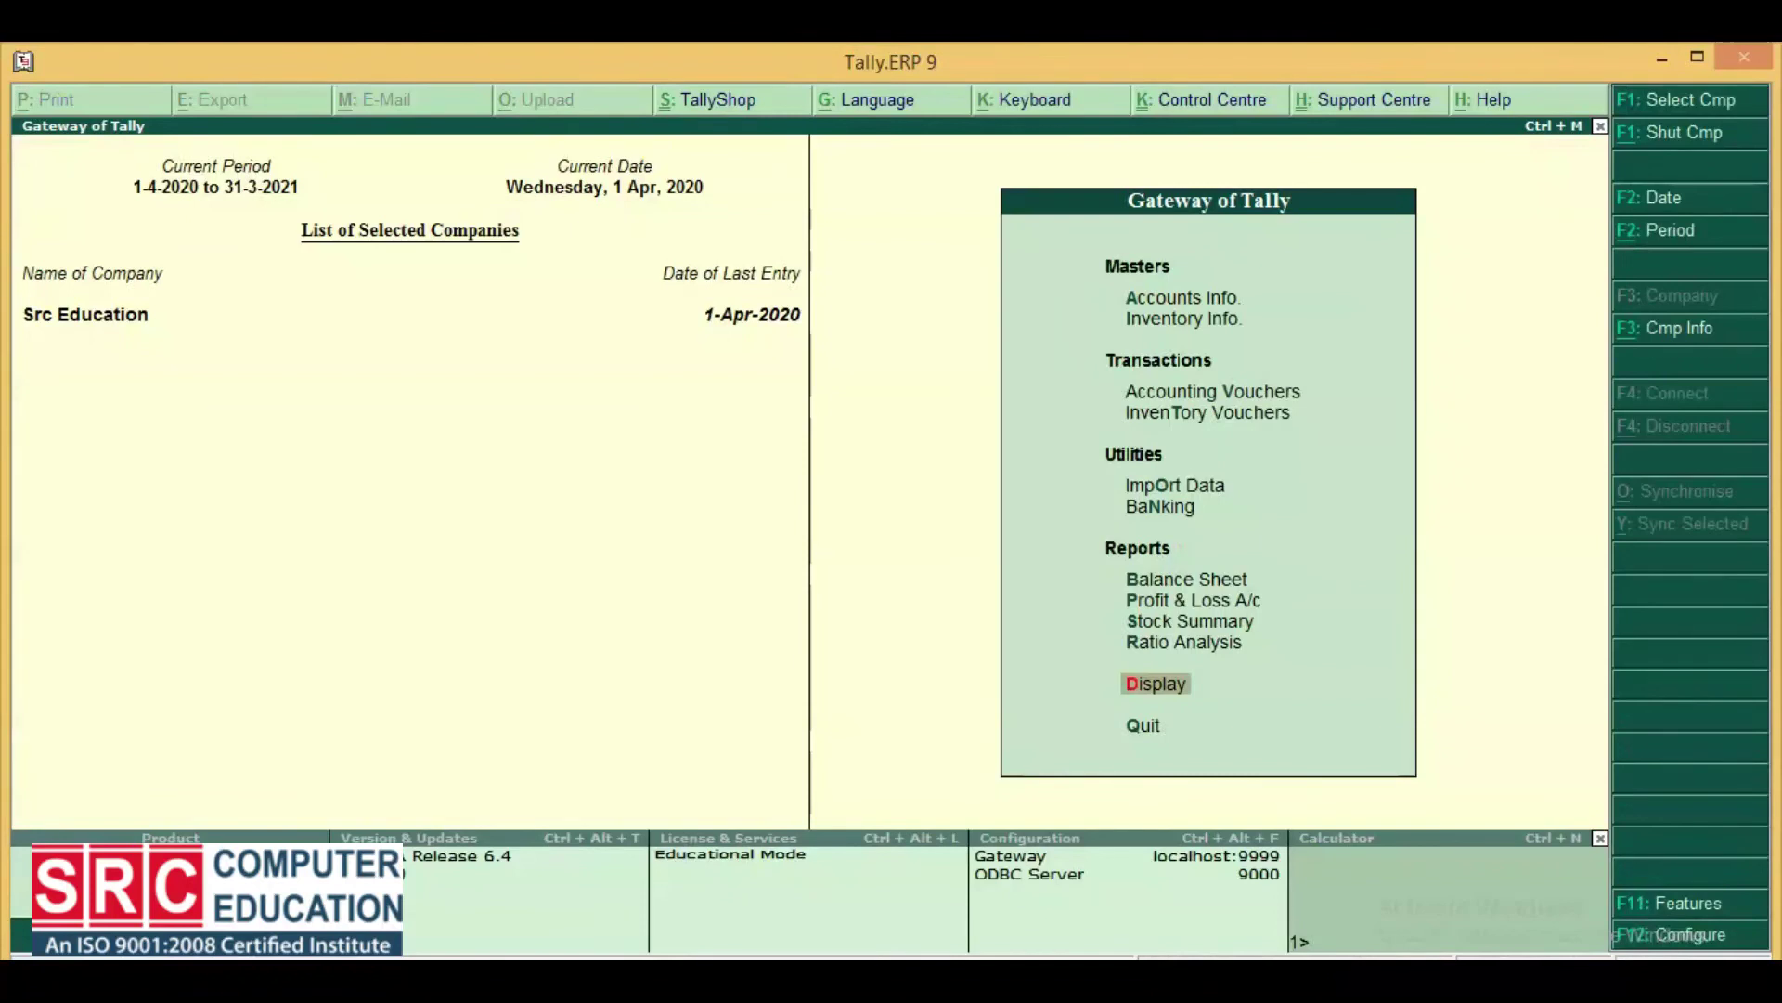